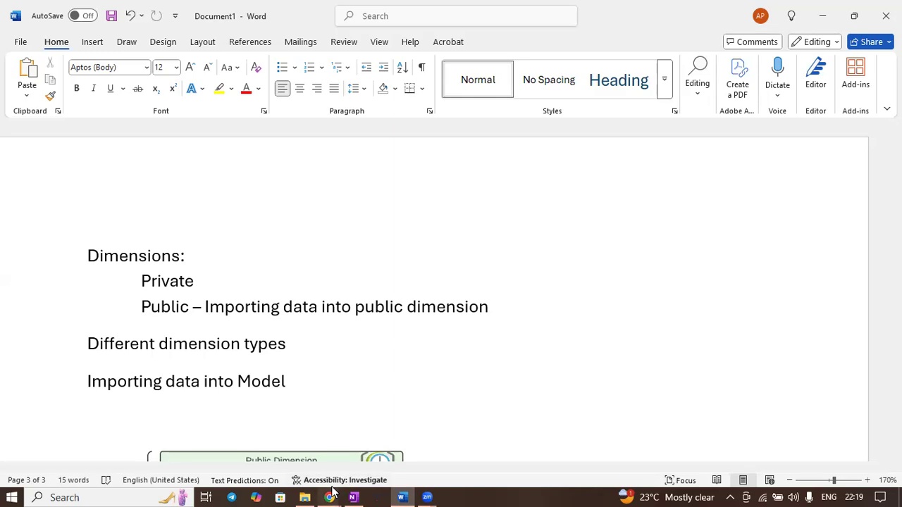
- Switch to the SAP Analytics Cloud browser window, open the SalesOrderItems model past the formula notice, and collapse the main navigation
mouse_move(333, 493)
click(416, 441)
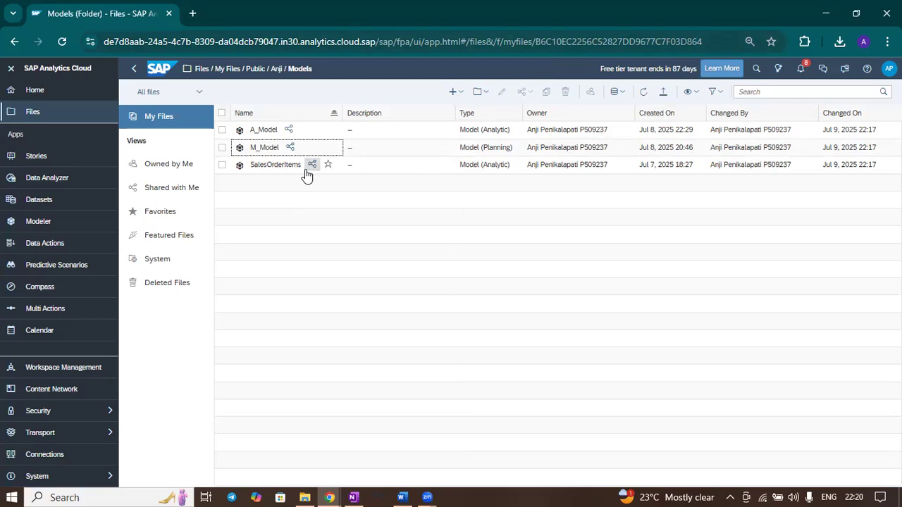
click(283, 167)
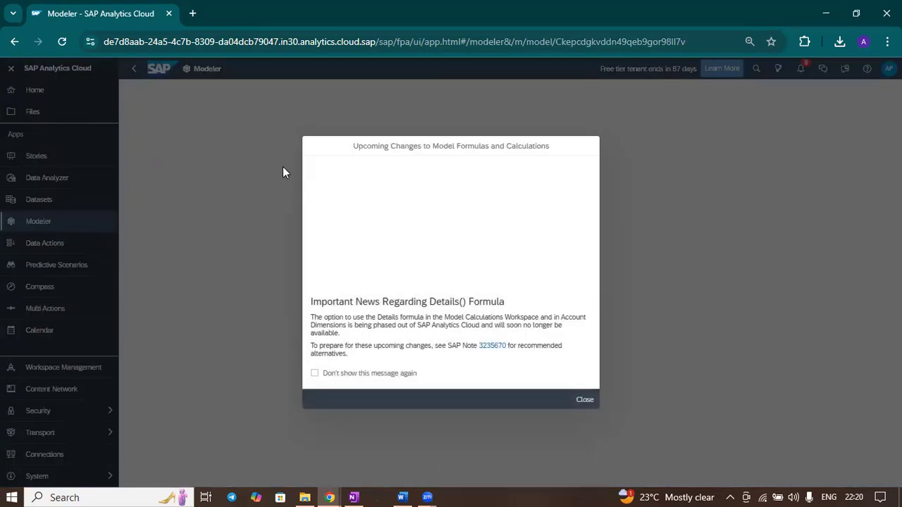
click(584, 400)
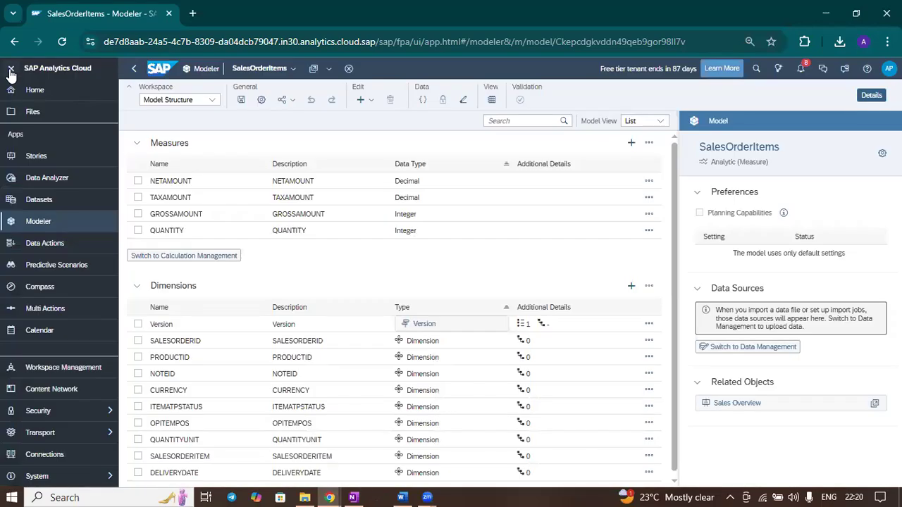
click(11, 70)
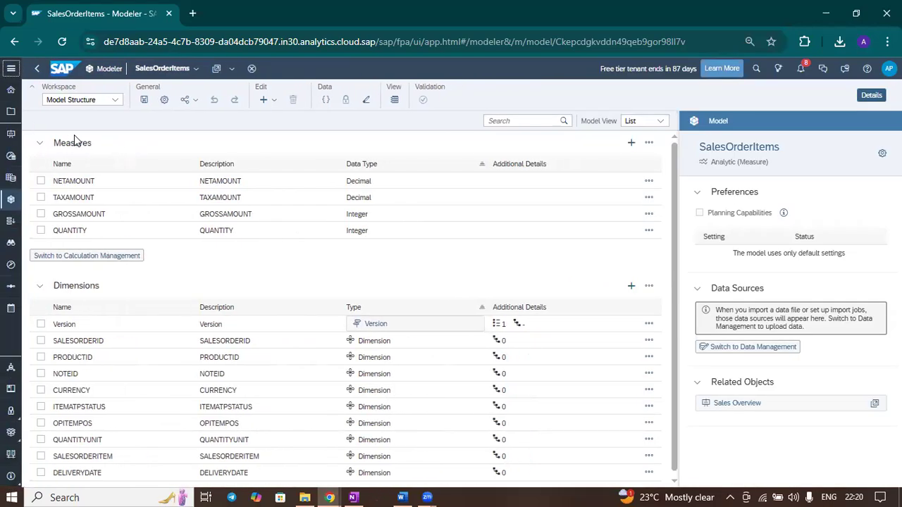
- Collapse the Measures and Dimensions sections of the model structure and expand both again
click(38, 143)
click(39, 162)
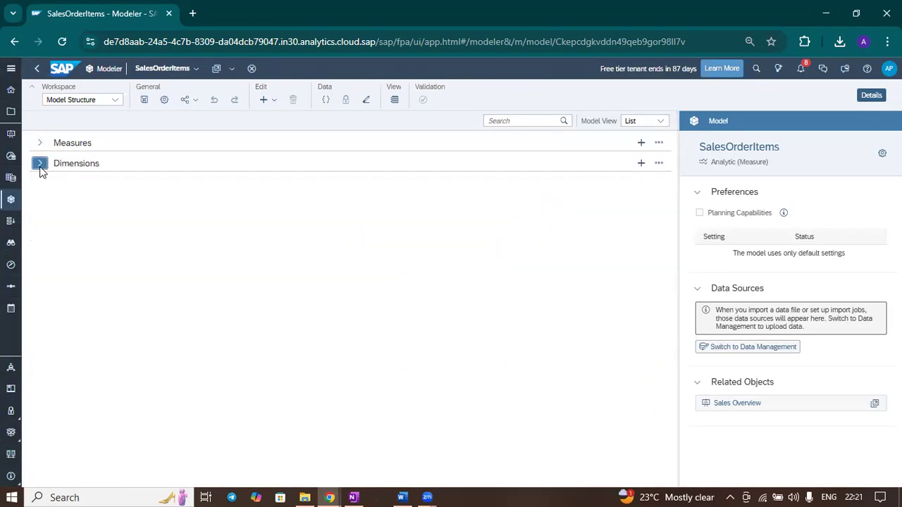
click(40, 163)
click(39, 143)
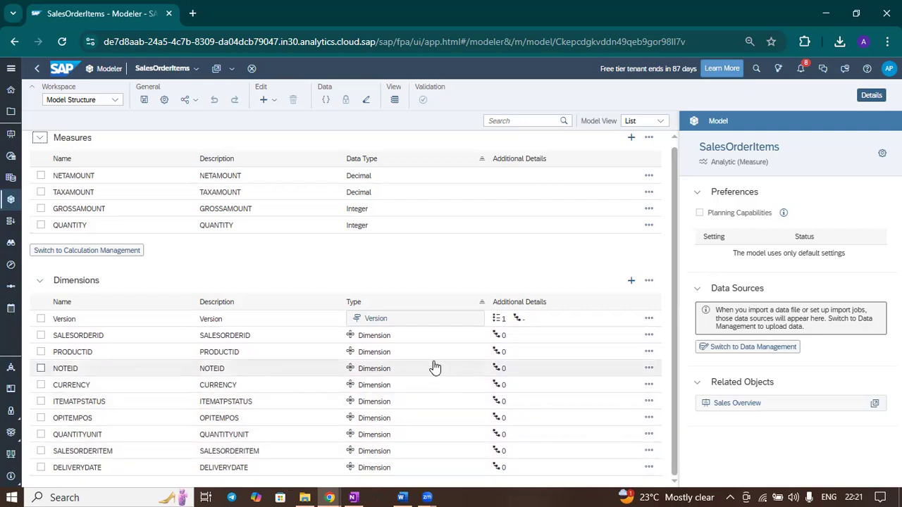
- Show the details of the SALESORDERID dimension and those of PRODUCTID, including its properties and hierarchies
click(382, 337)
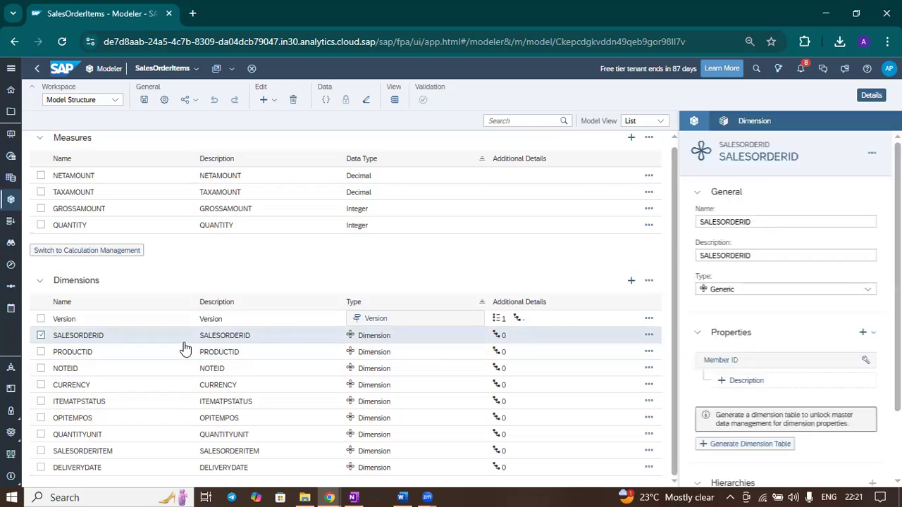
click(101, 361)
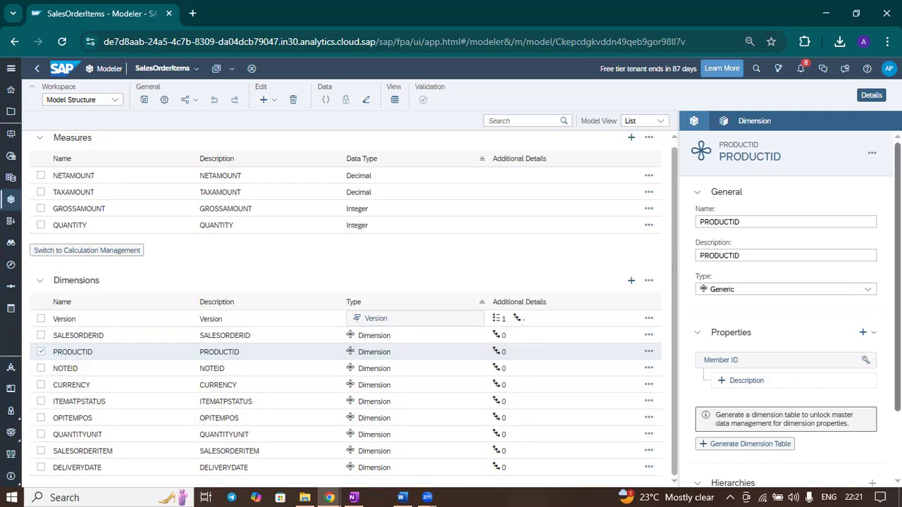
scroll(877, 302, down, 1)
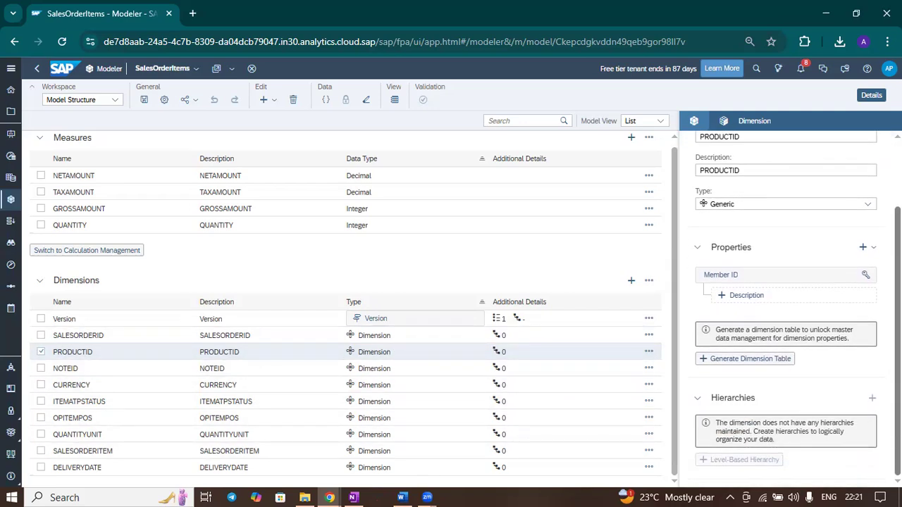
click(731, 362)
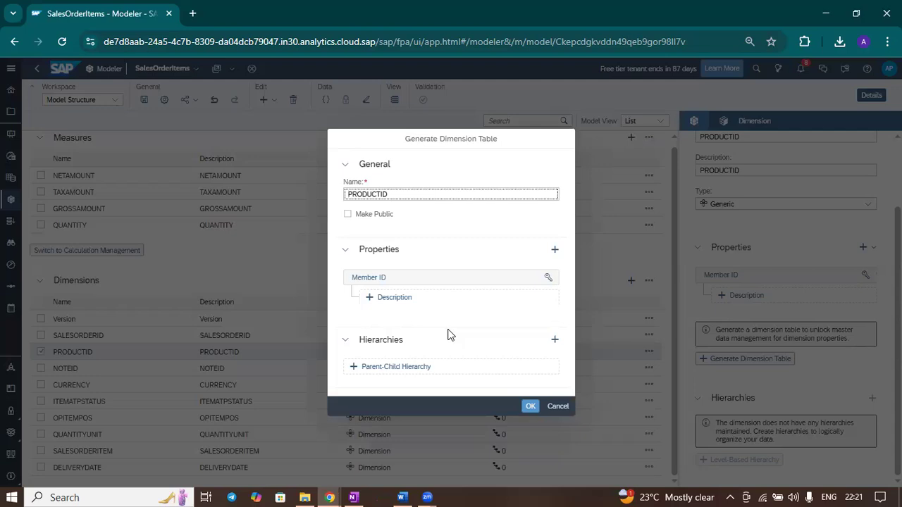
click(559, 408)
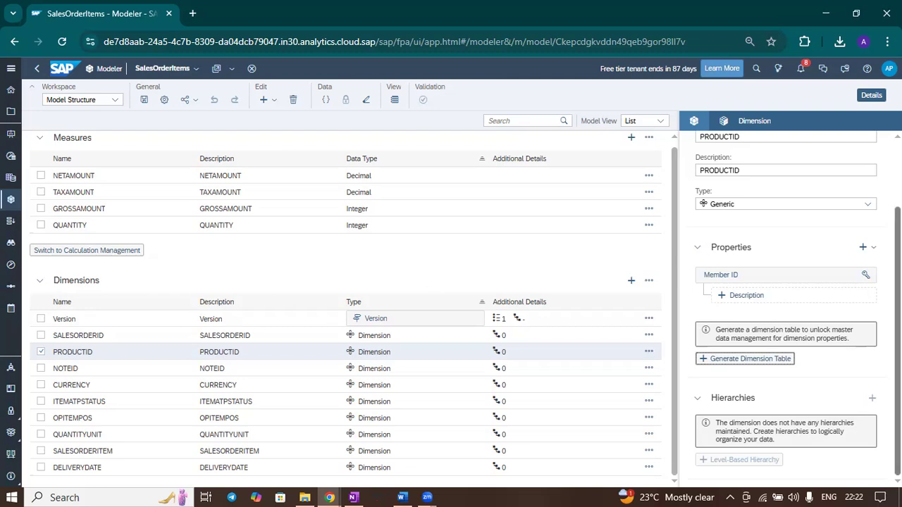
click(867, 250)
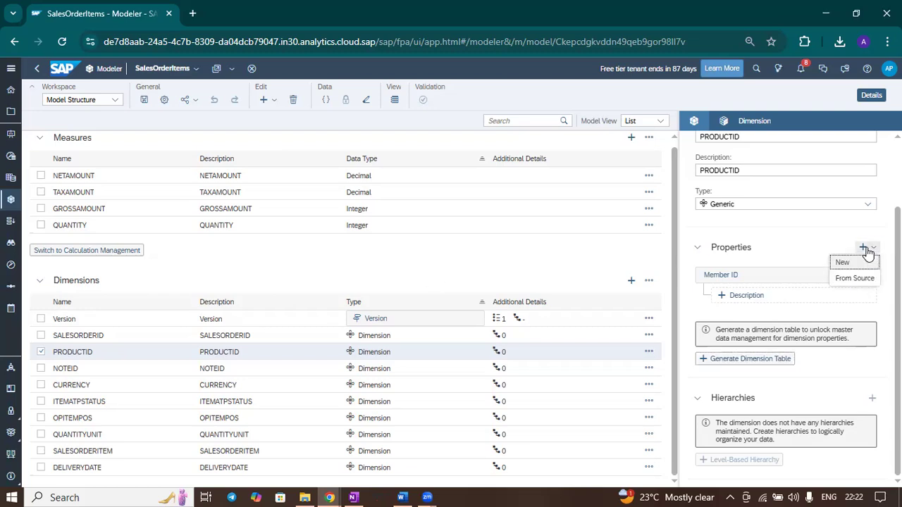
click(544, 274)
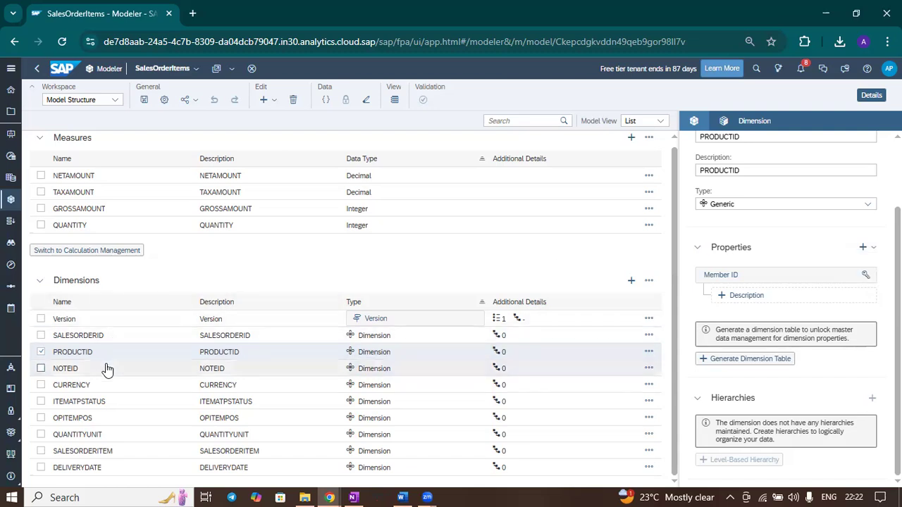
click(41, 353)
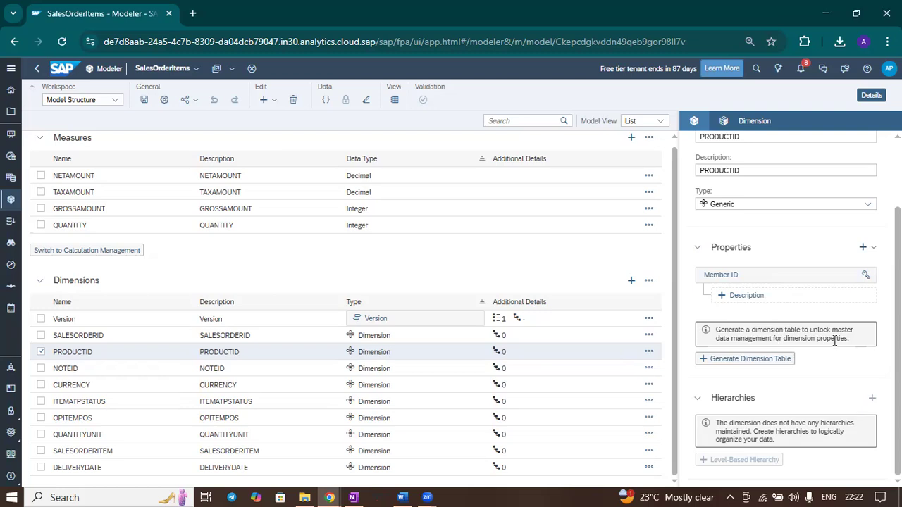
- Generate a public dimension table named PRODUCTID for the PRODUCTID dimension
click(755, 361)
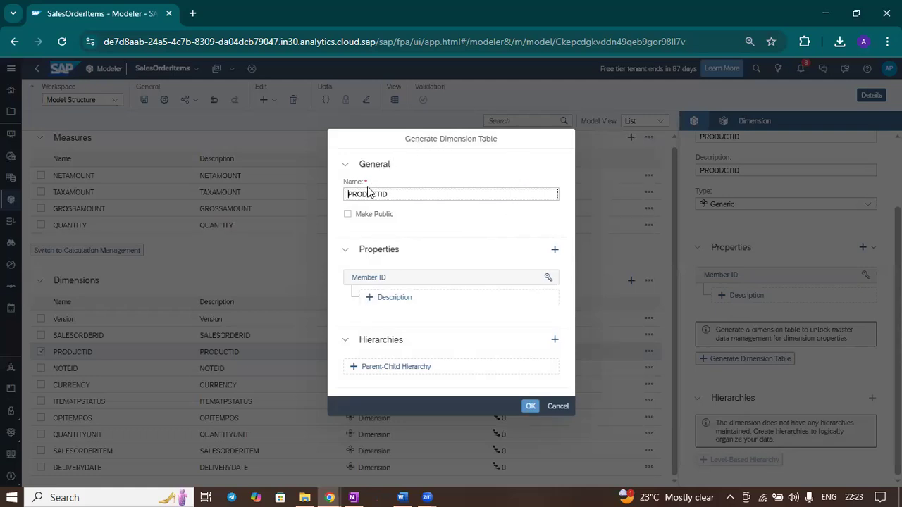
click(348, 215)
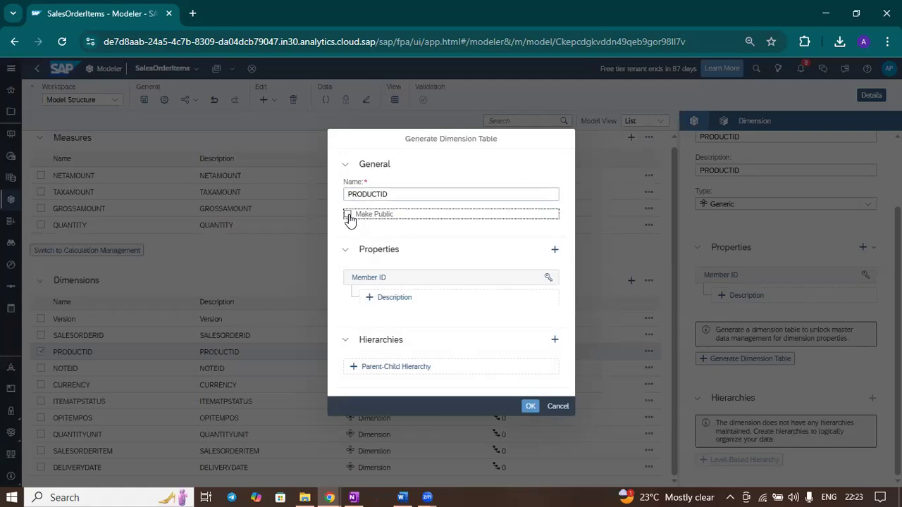
click(348, 215)
click(530, 409)
click(529, 408)
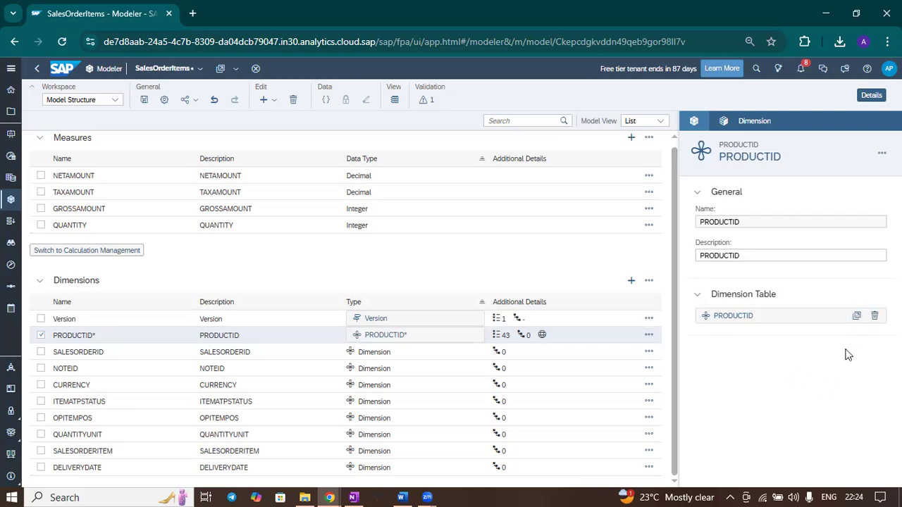
- Examine the PRODUCTID dimension table's general settings, access rights, properties, hierarchies and where it is used
click(431, 340)
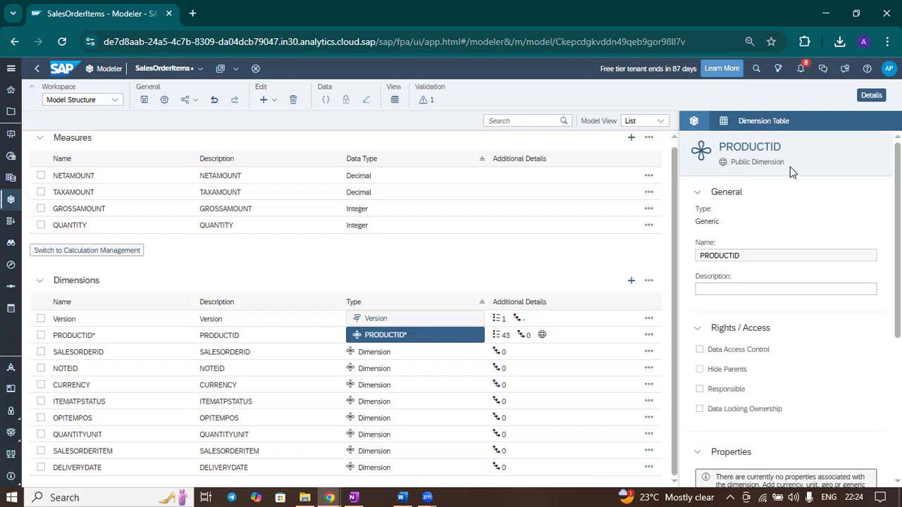
scroll(751, 255, down, 2)
scroll(751, 201, up, 1)
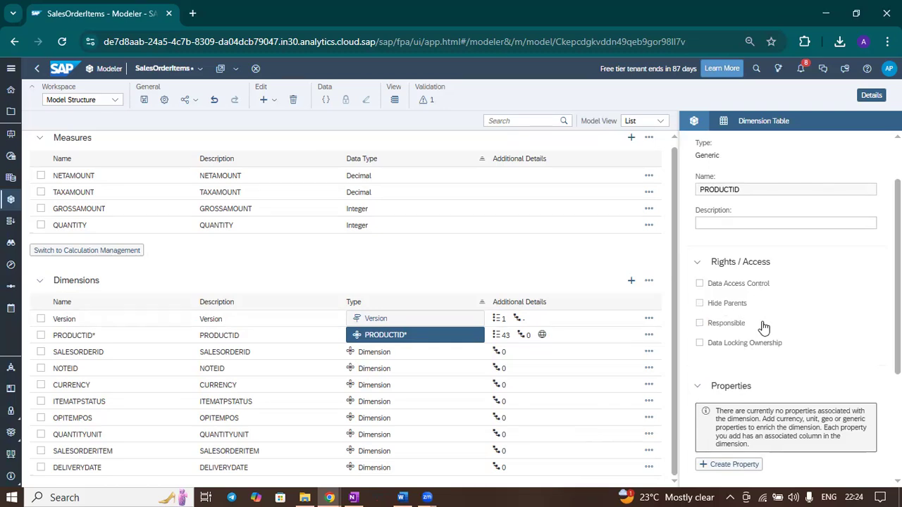
scroll(768, 327, down, 3)
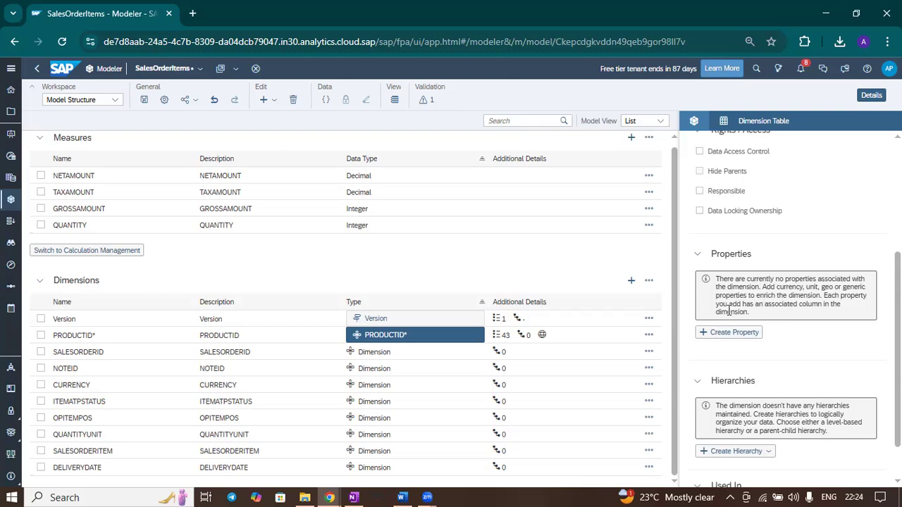
scroll(767, 337, down, 1)
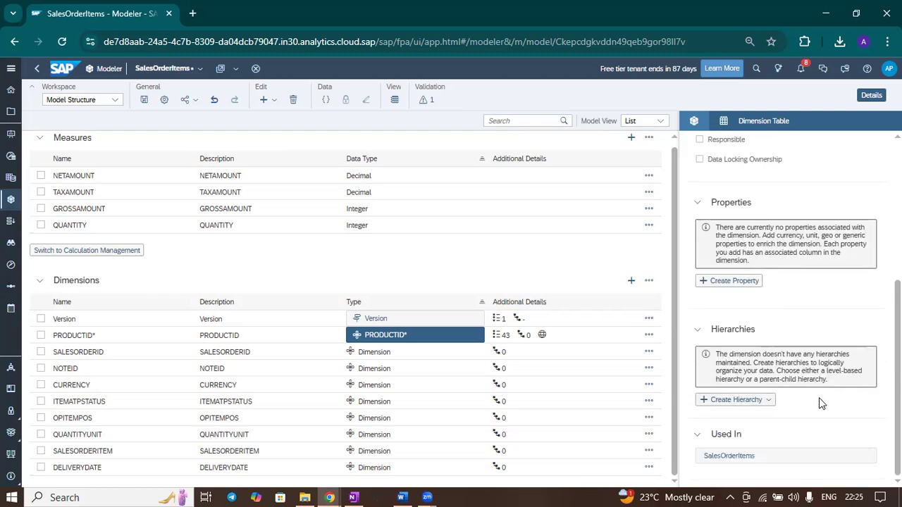
scroll(819, 403, up, 3)
scroll(819, 403, up, 3)
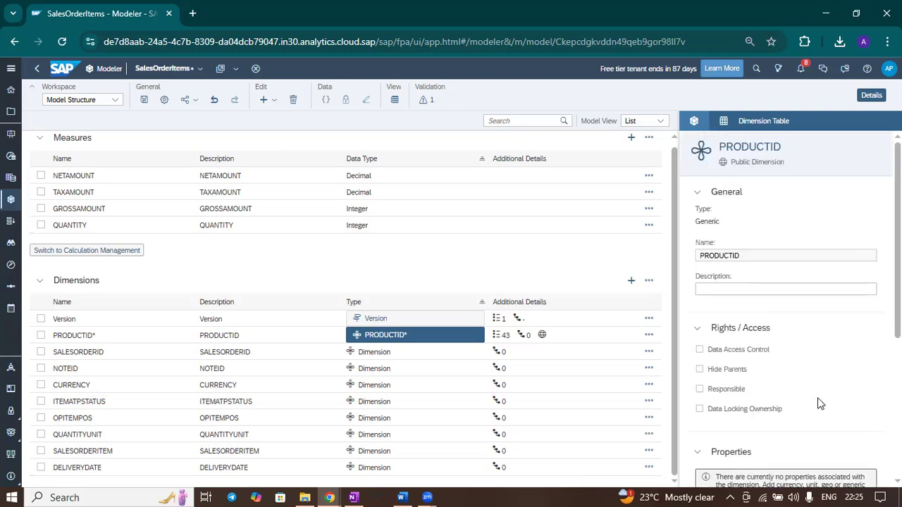
- Save the SalesOrderItems model and open the PRODUCTID table from the Modeler's public dimension tables
click(144, 101)
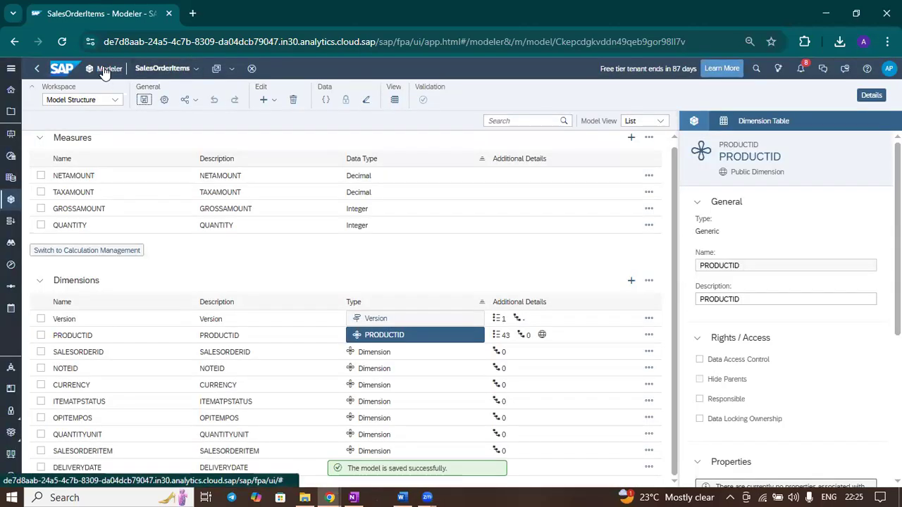
click(10, 69)
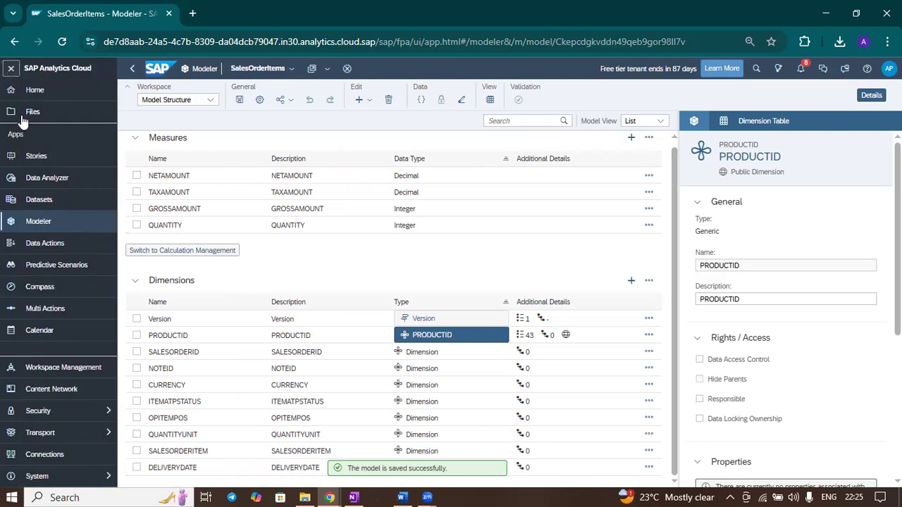
click(49, 221)
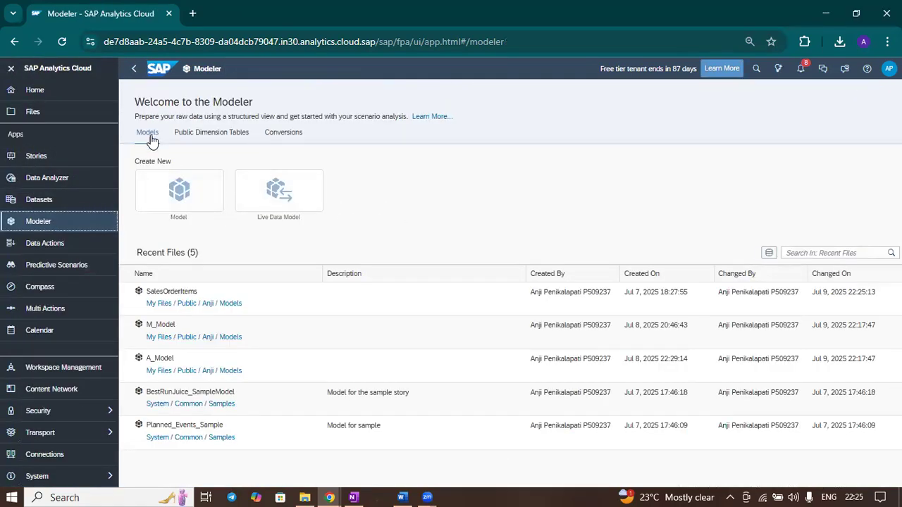
click(225, 136)
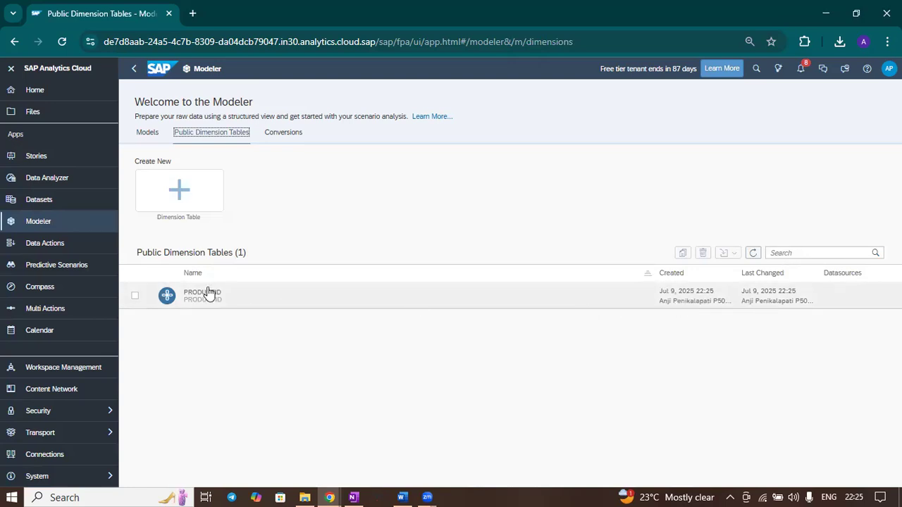
click(244, 307)
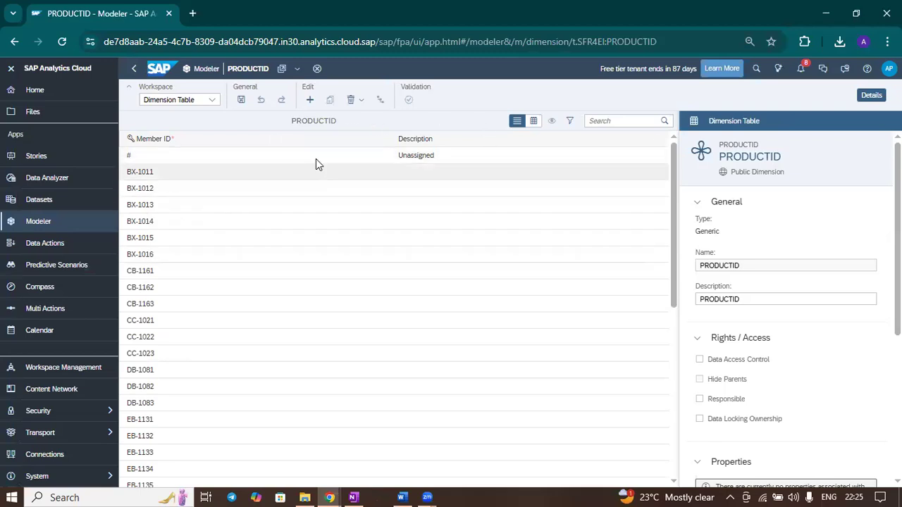
- Review all PRODUCTID members with the details and main navigation hidden, and display the table in grid view
click(874, 96)
click(11, 69)
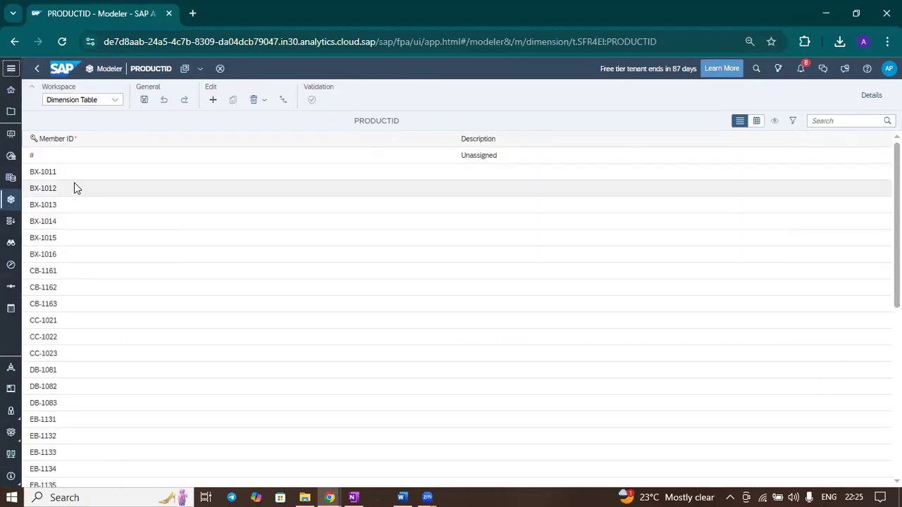
scroll(72, 176, down, 1)
scroll(72, 176, down, 1)
scroll(73, 177, up, 2)
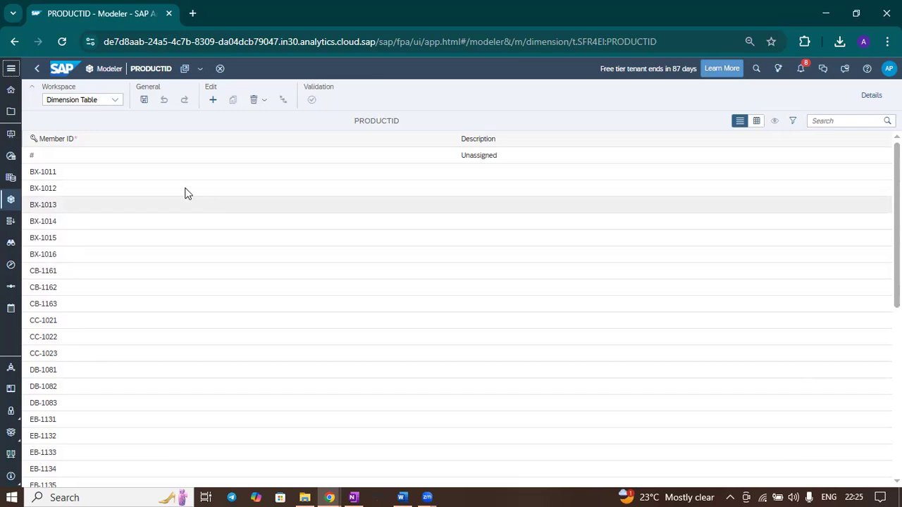
scroll(89, 275, down, 5)
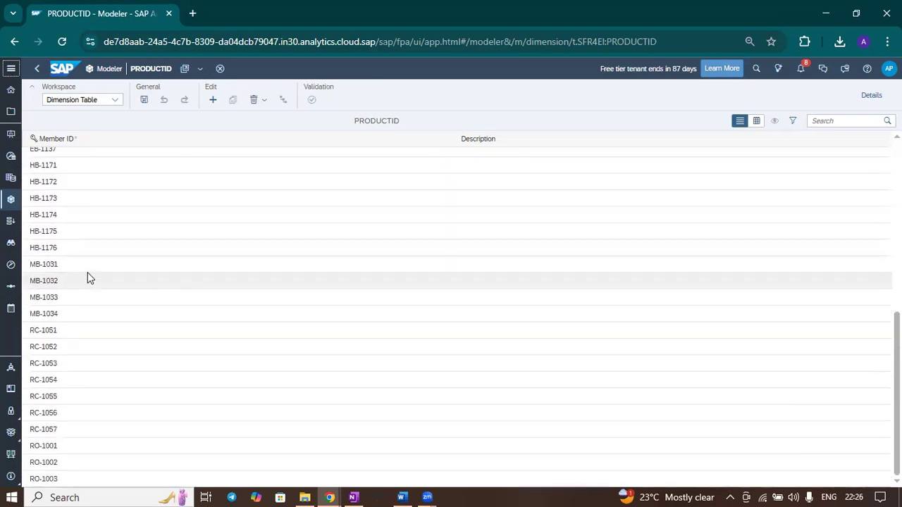
scroll(89, 278, up, 5)
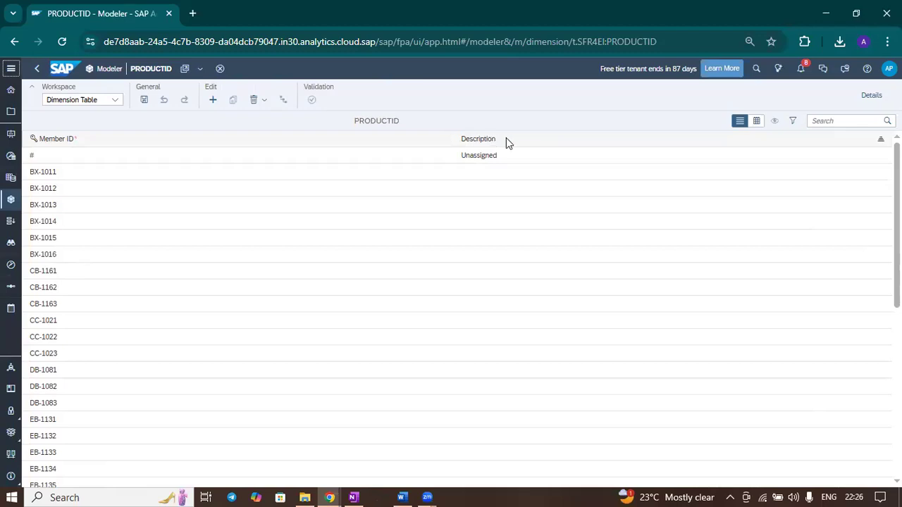
click(754, 122)
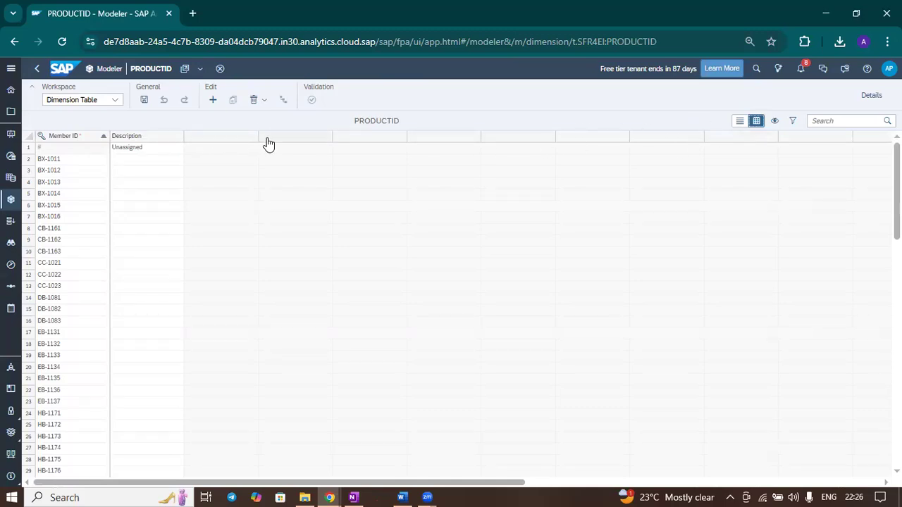
- Leave the PRODUCTID dimension table and reopen the SalesOrderItems model from the Modeler's recent files
click(39, 75)
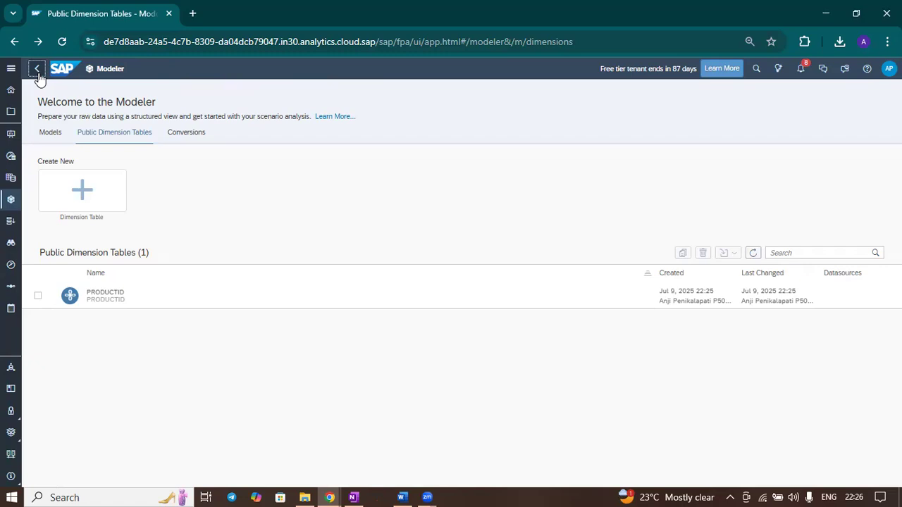
click(39, 75)
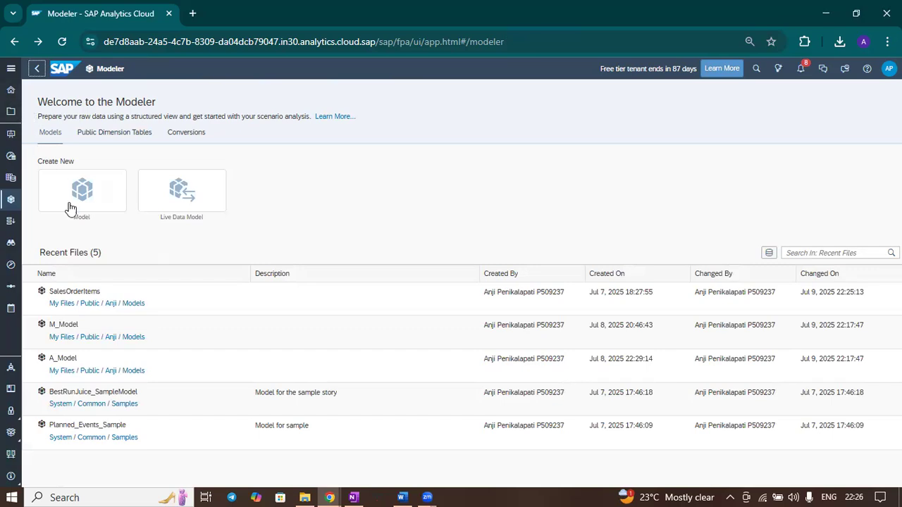
click(93, 294)
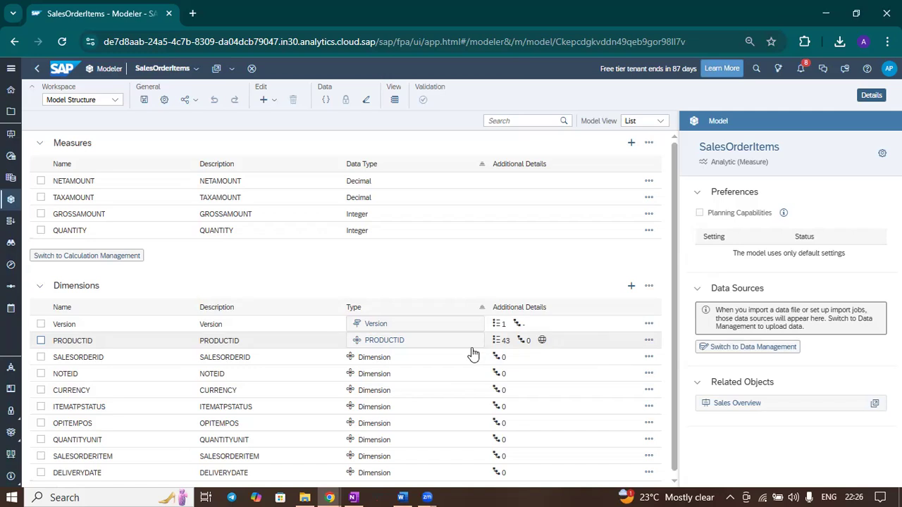
- Remove the dimension table from the PRODUCTID dimension in the model structure and save the SalesOrderItems model
click(373, 344)
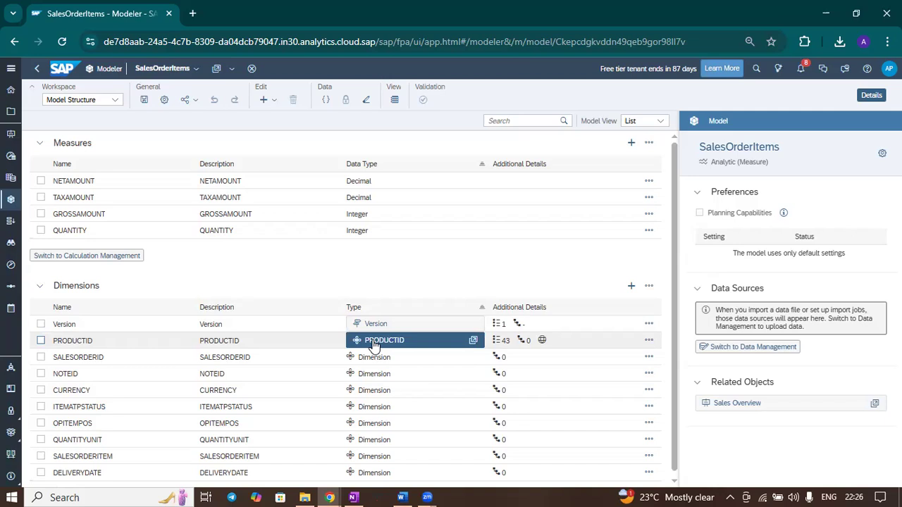
click(282, 347)
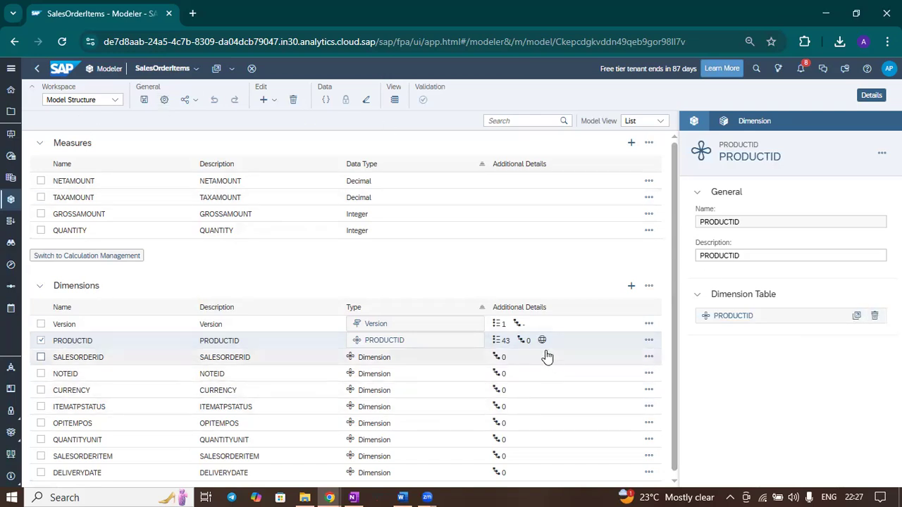
click(875, 317)
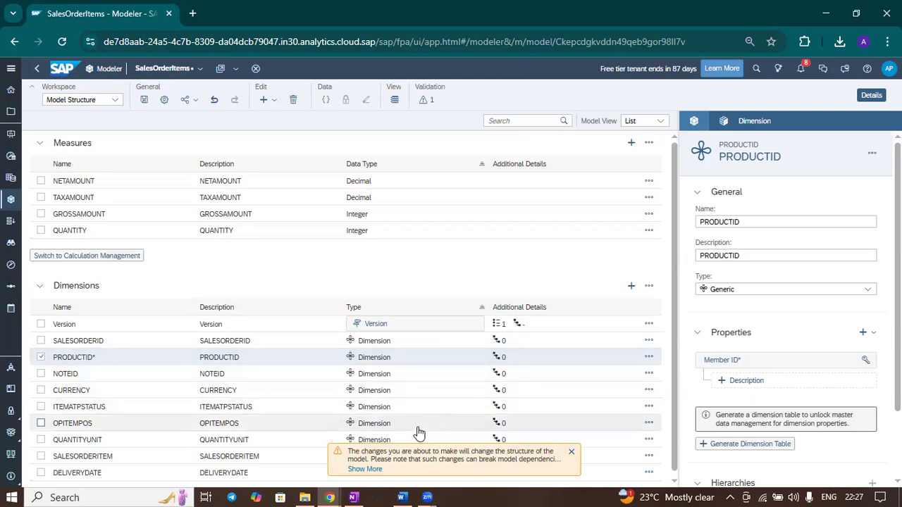
scroll(431, 347, down, 1)
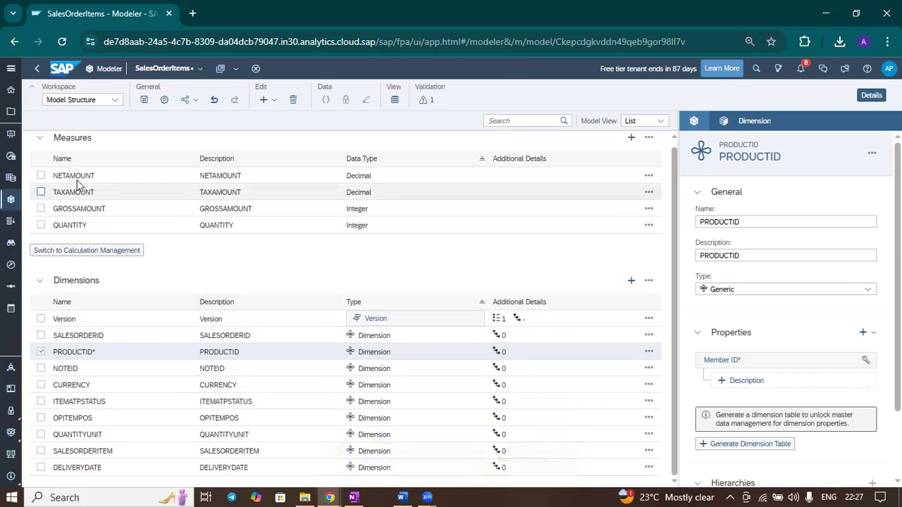
click(145, 101)
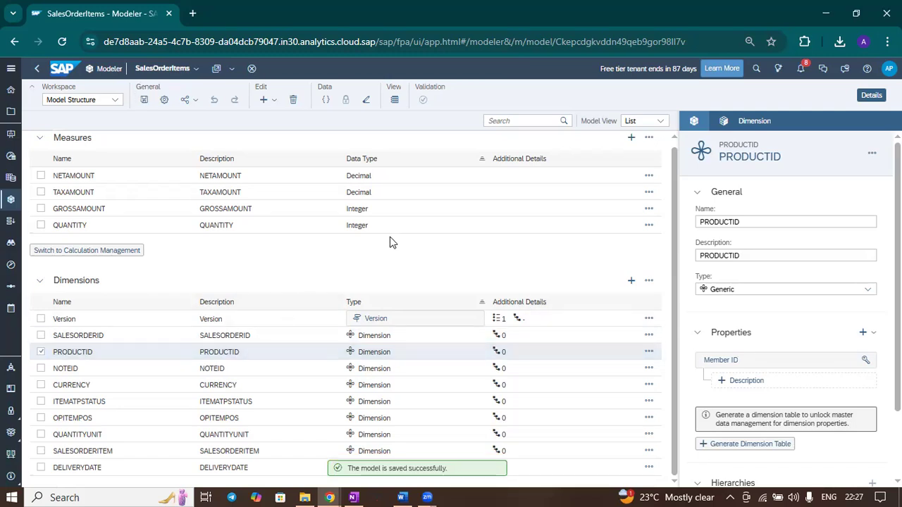
scroll(867, 345, down, 2)
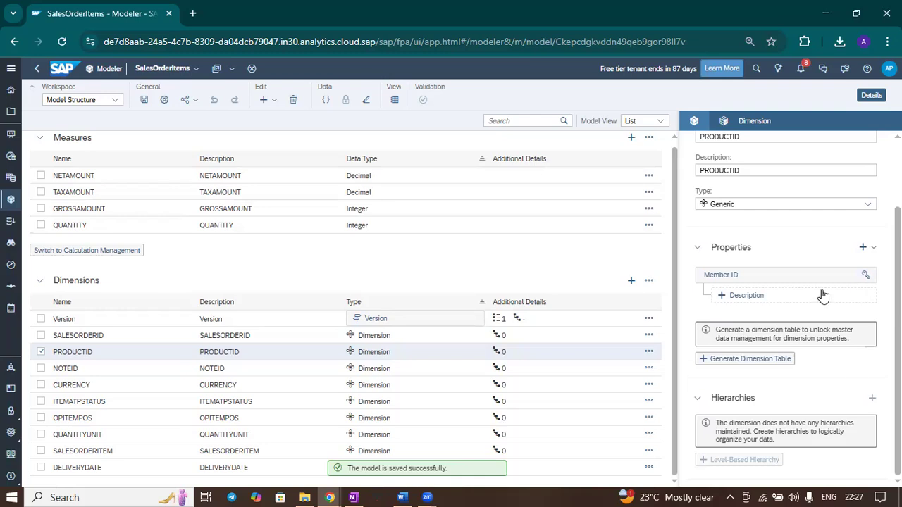
- Check the Modeler's public dimension tables for PRODUCTID and reopen the SalesOrderItems model from the recent files
click(11, 68)
click(59, 225)
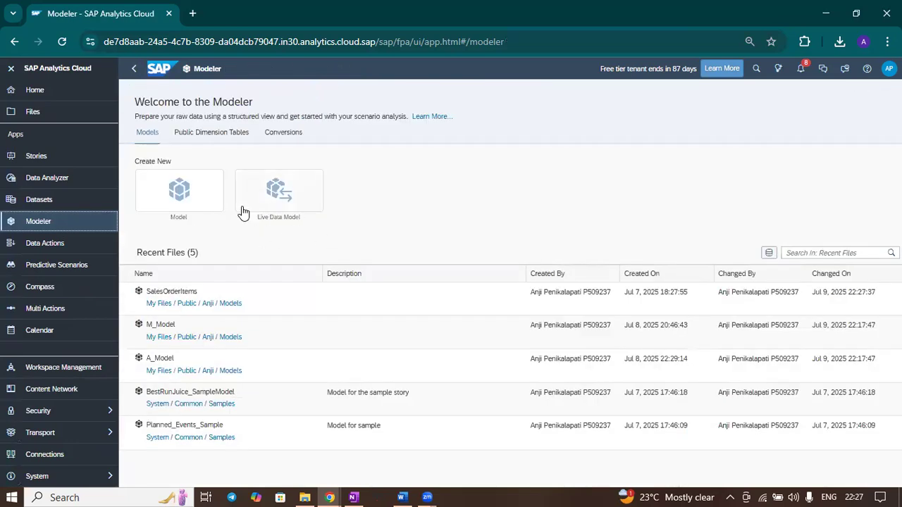
click(213, 134)
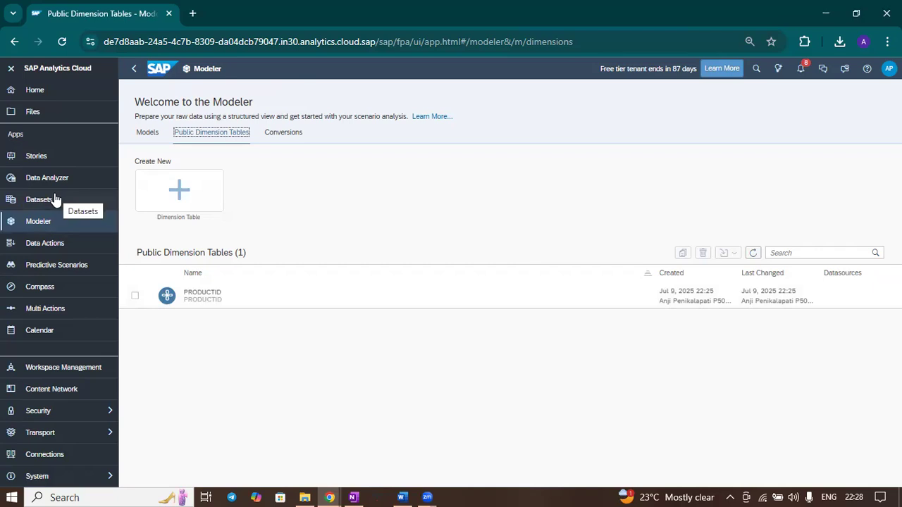
click(148, 134)
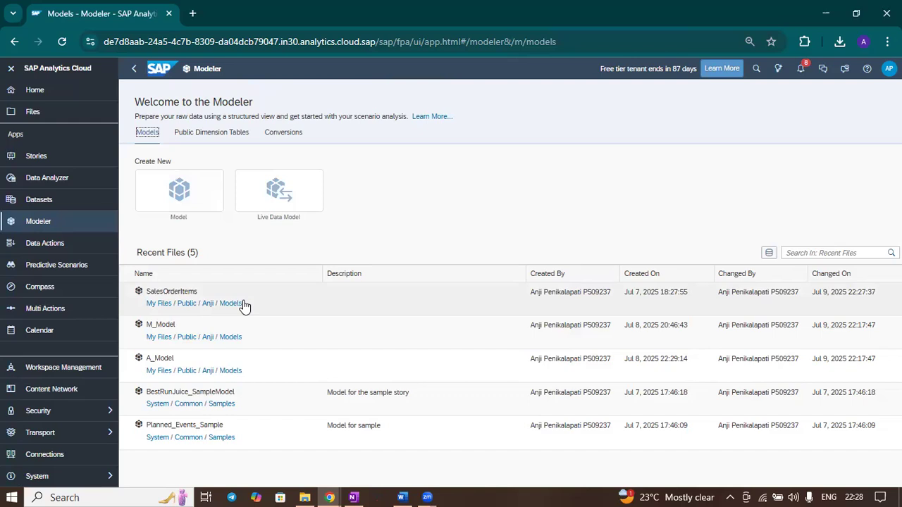
click(243, 304)
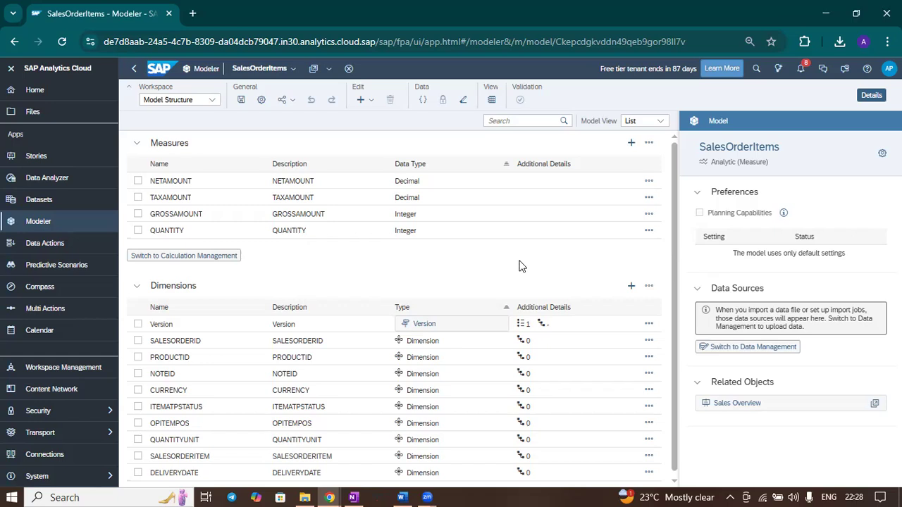
- Delete the PRODUCTID dimension from the SalesOrderItems model
click(138, 358)
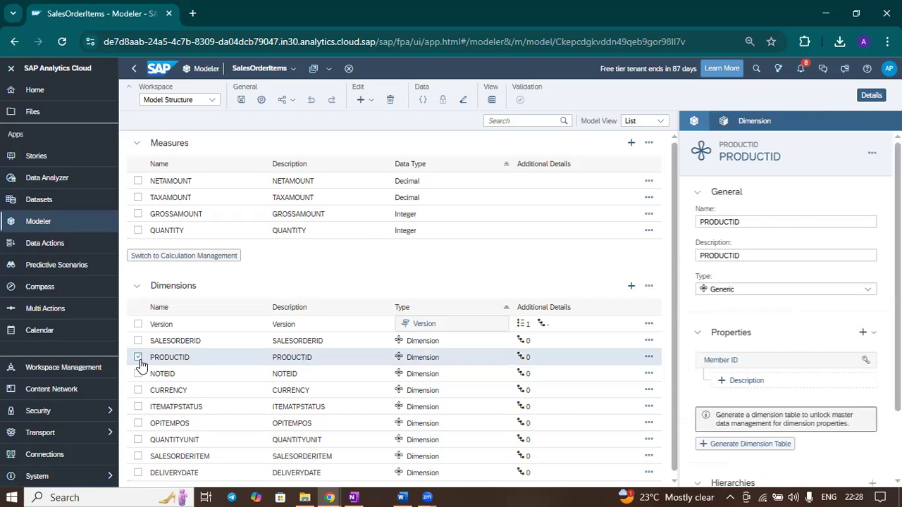
click(138, 357)
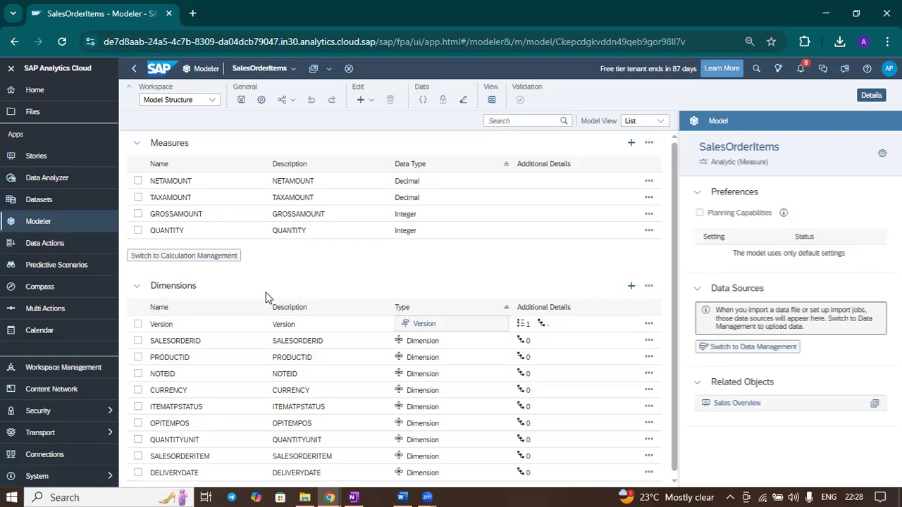
click(138, 358)
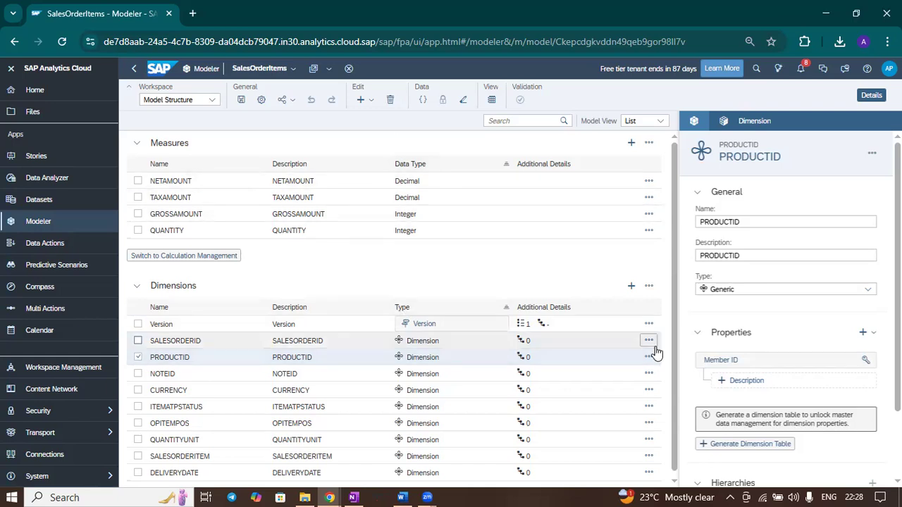
click(390, 103)
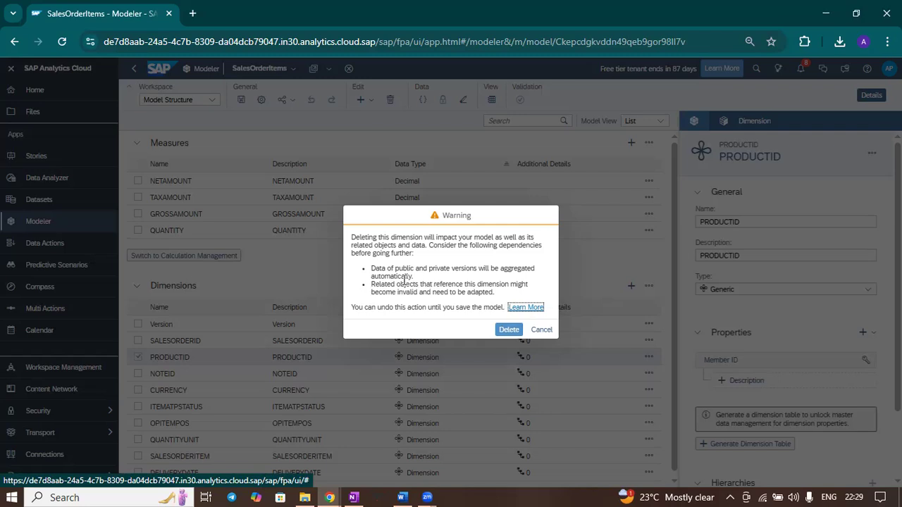
click(509, 330)
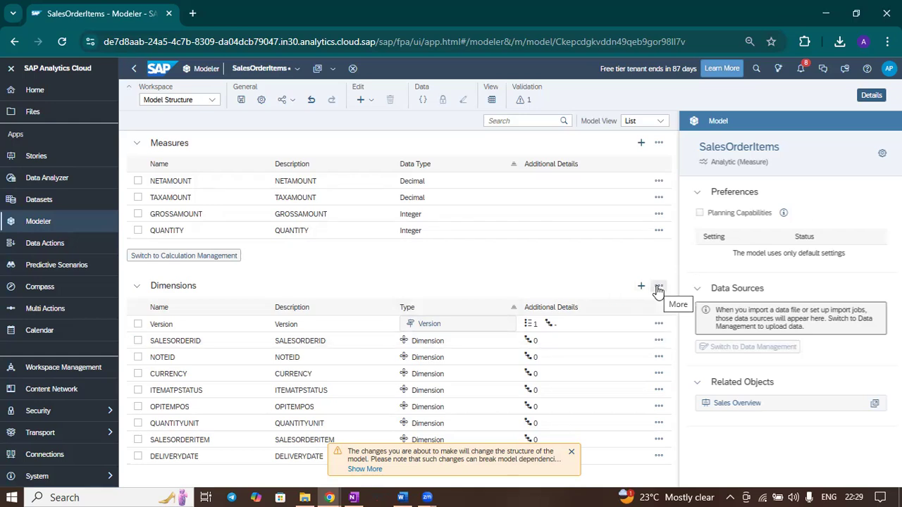
- Add a dimension to the SalesOrderItems model based on the existing PRODUCTID dimension table
click(362, 100)
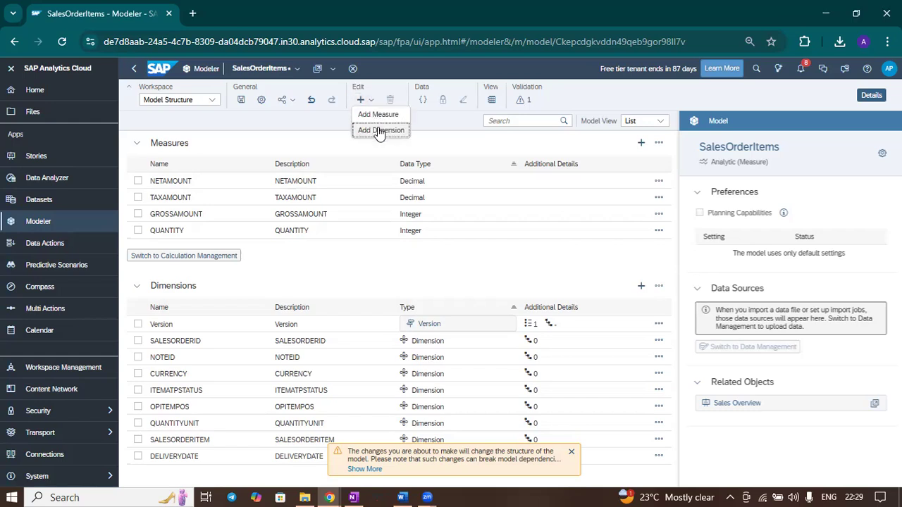
click(379, 132)
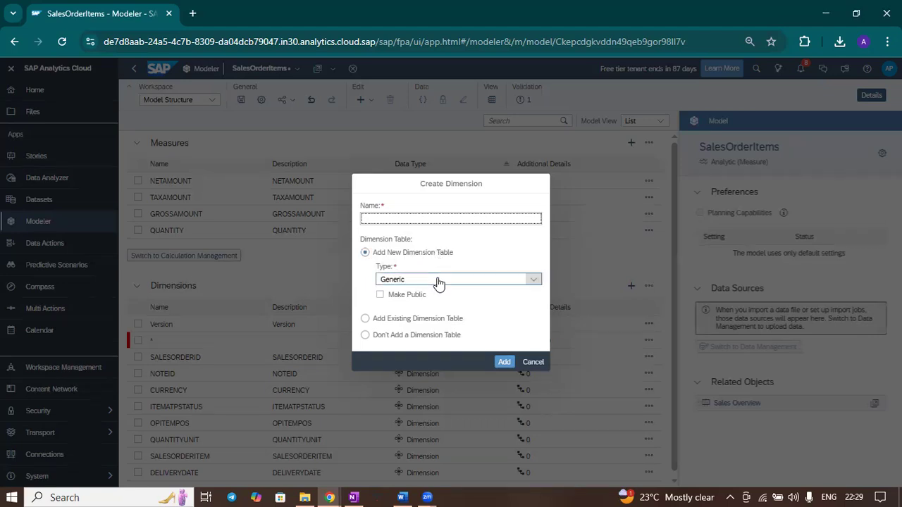
click(365, 320)
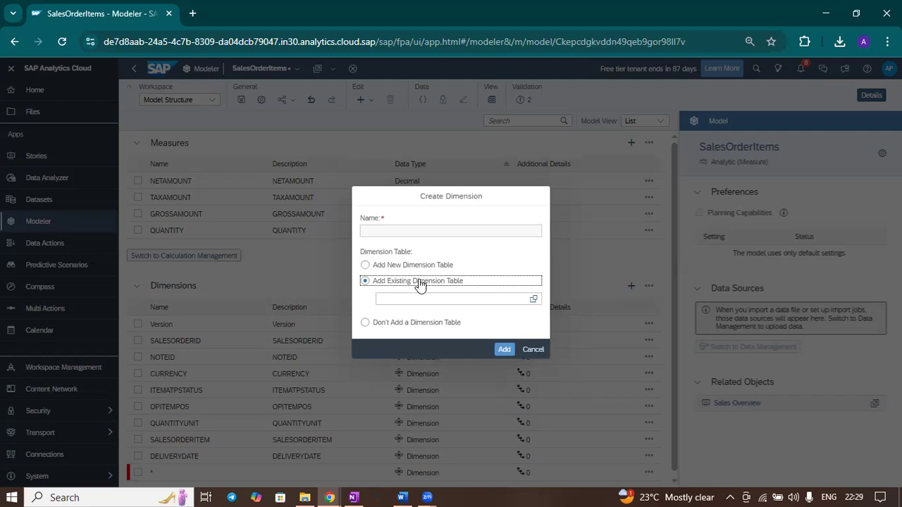
click(532, 302)
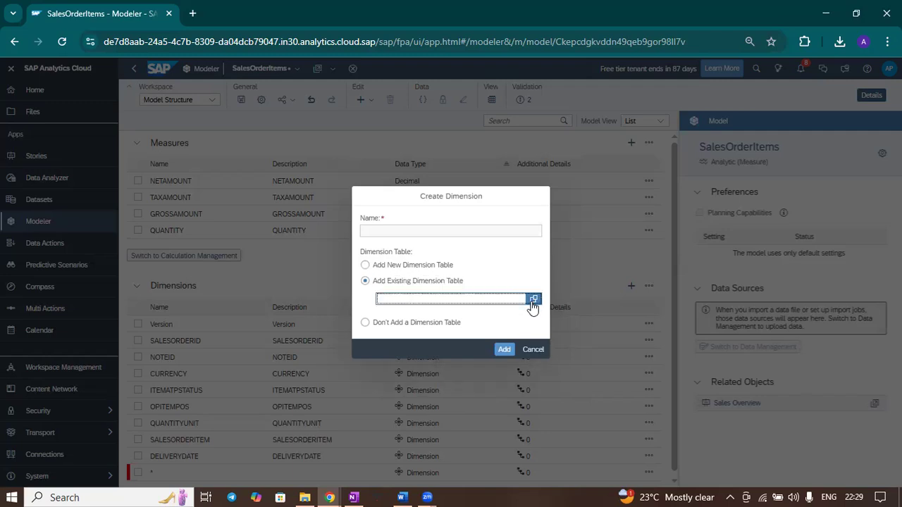
click(532, 301)
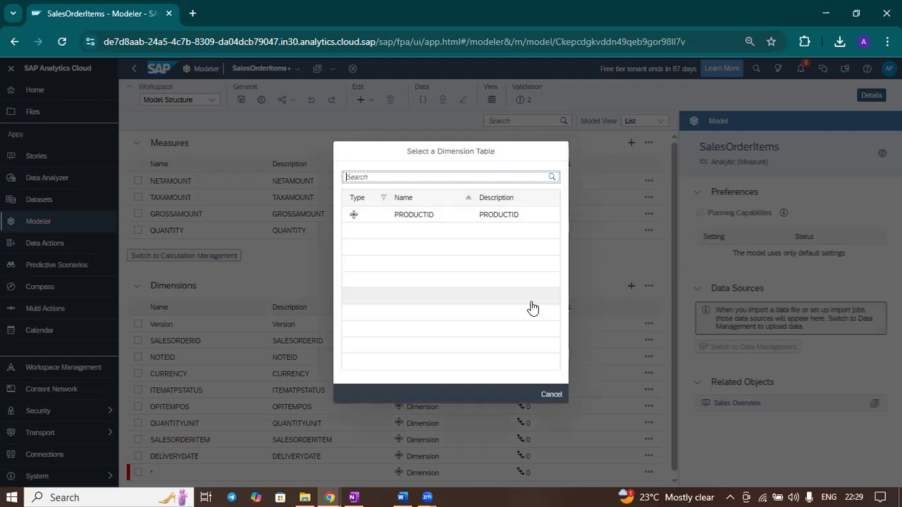
click(432, 215)
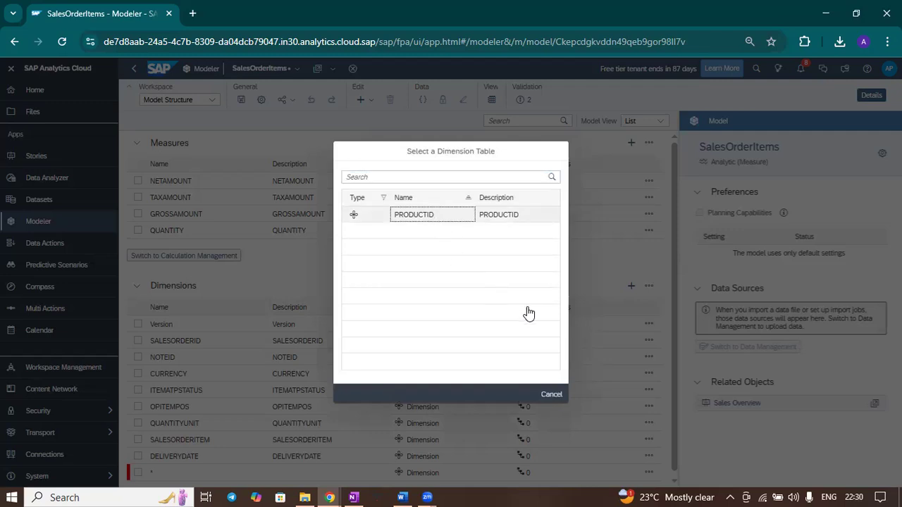
click(505, 350)
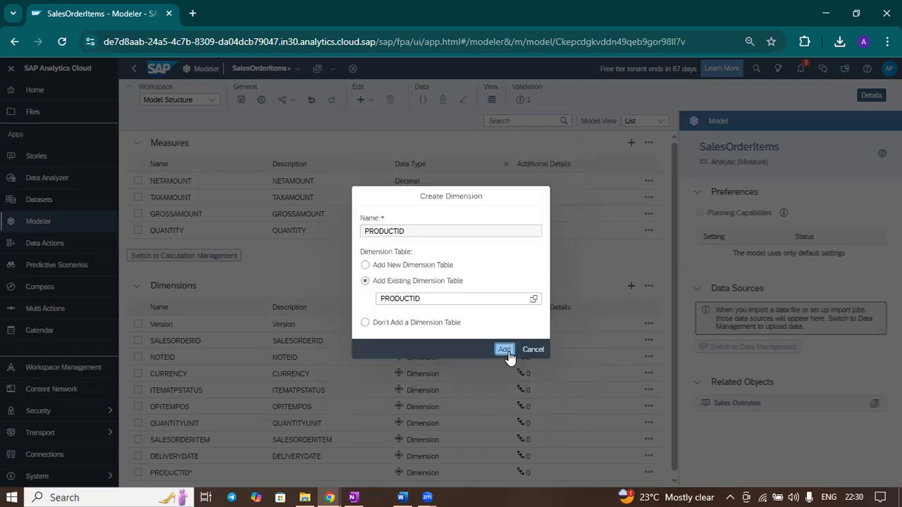
click(504, 350)
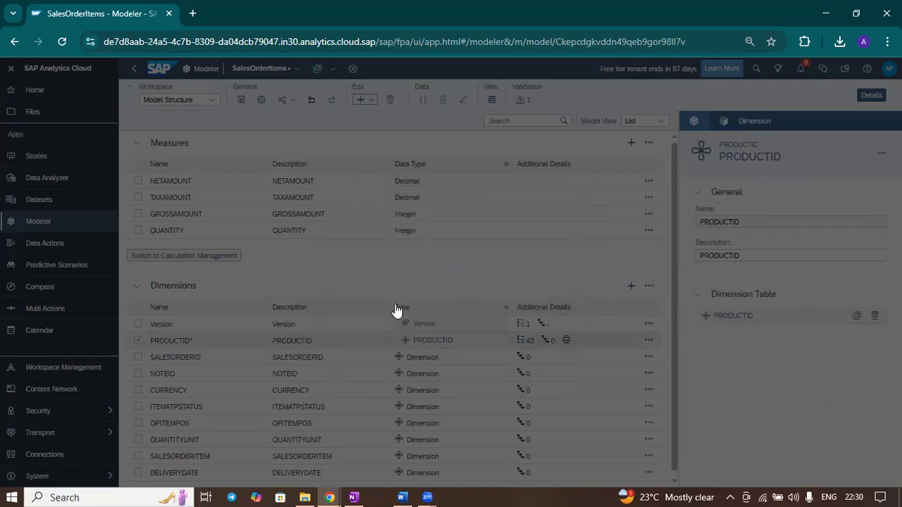
scroll(398, 310, down, 1)
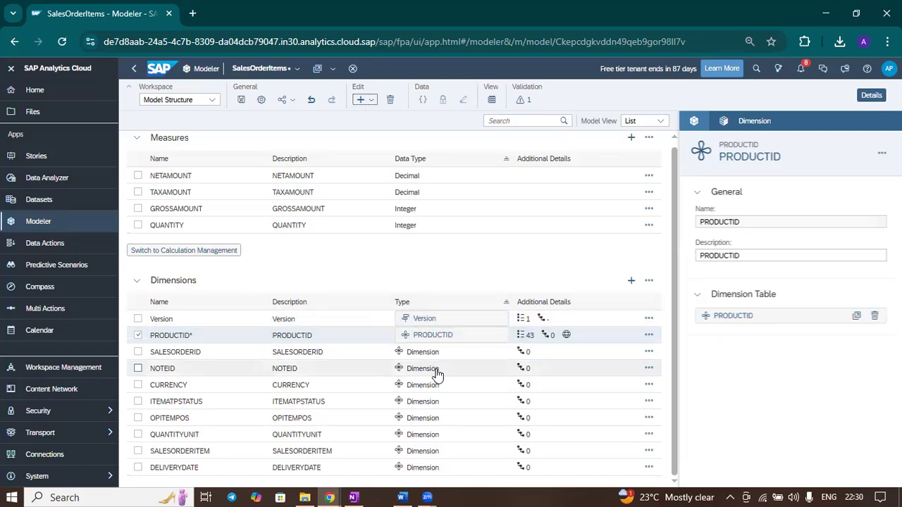
scroll(437, 373, up, 1)
- Try to save the model, view the default member choices for PRODUCTID, and leave the model with its changes discarded
click(241, 100)
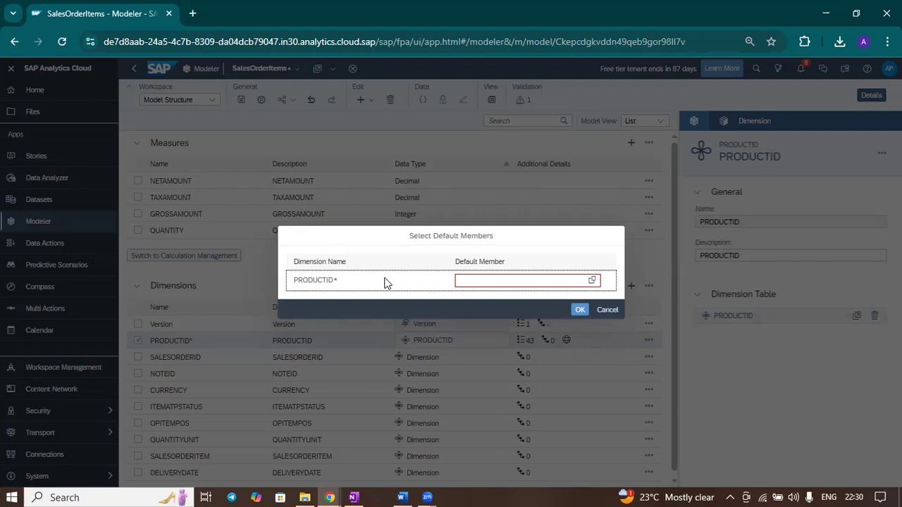
click(592, 282)
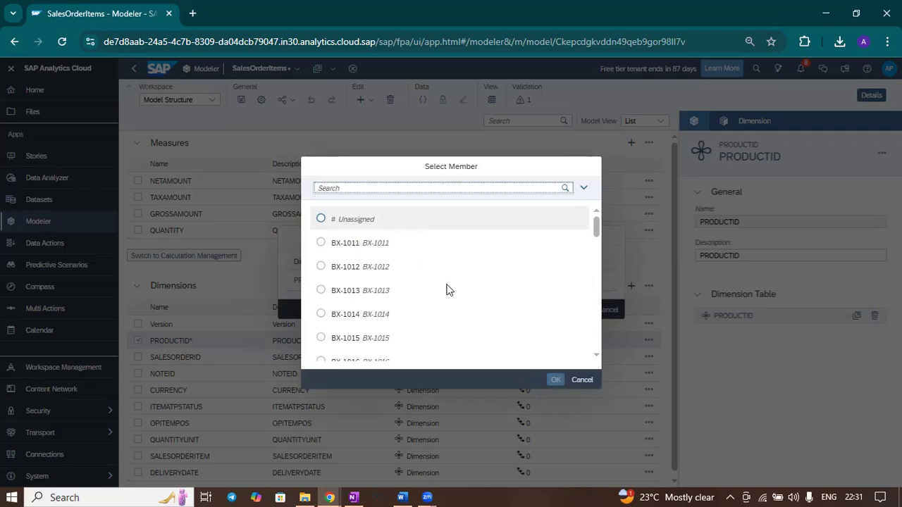
click(579, 380)
click(611, 310)
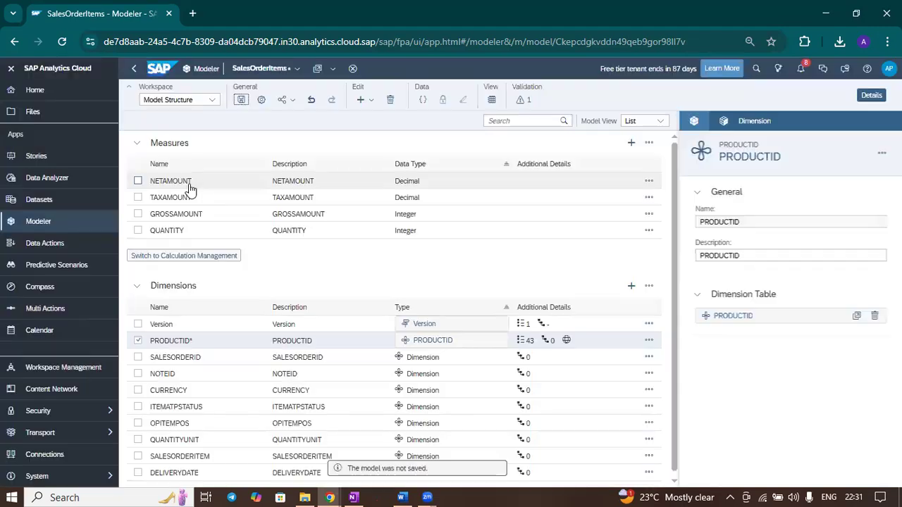
click(134, 69)
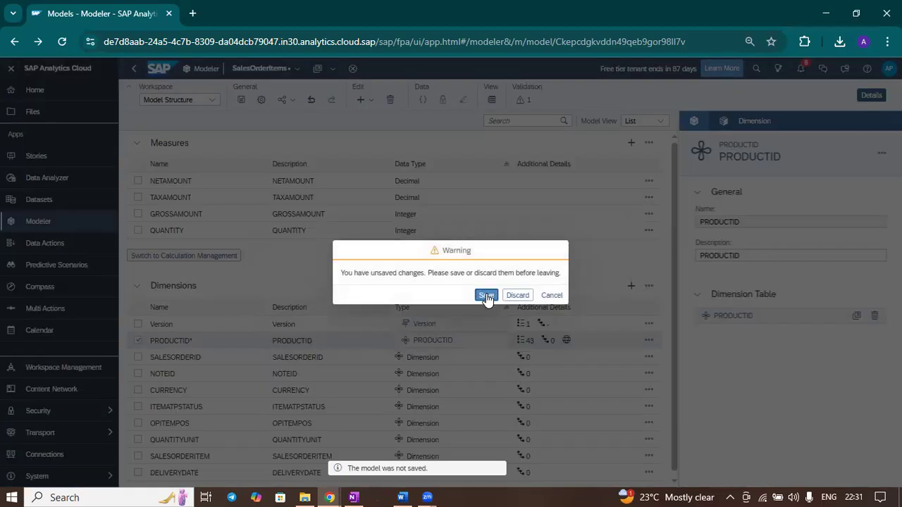
click(517, 295)
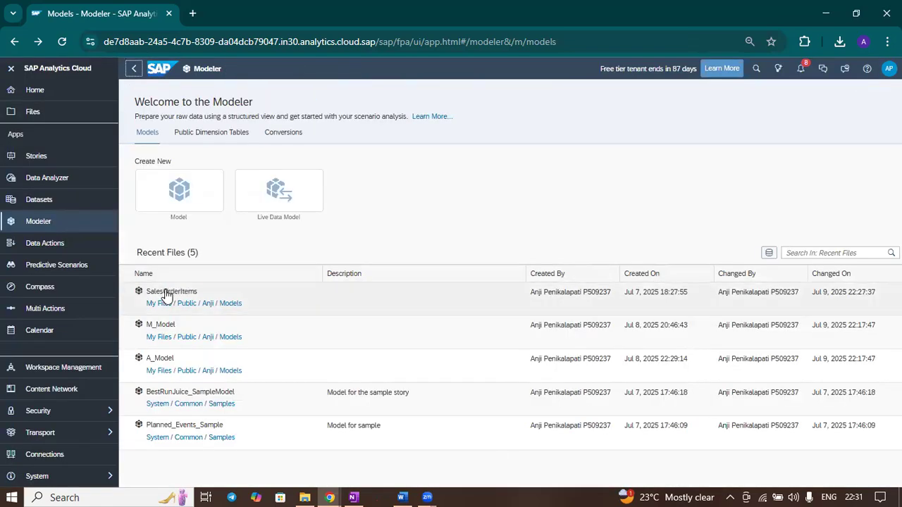
- Delete the PRODUCTID table from the Modeler's public dimension tables
click(210, 134)
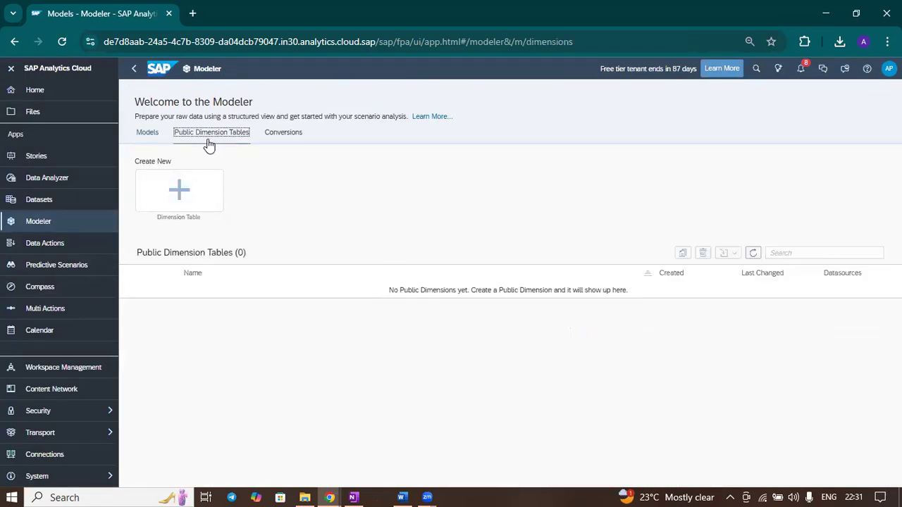
click(139, 293)
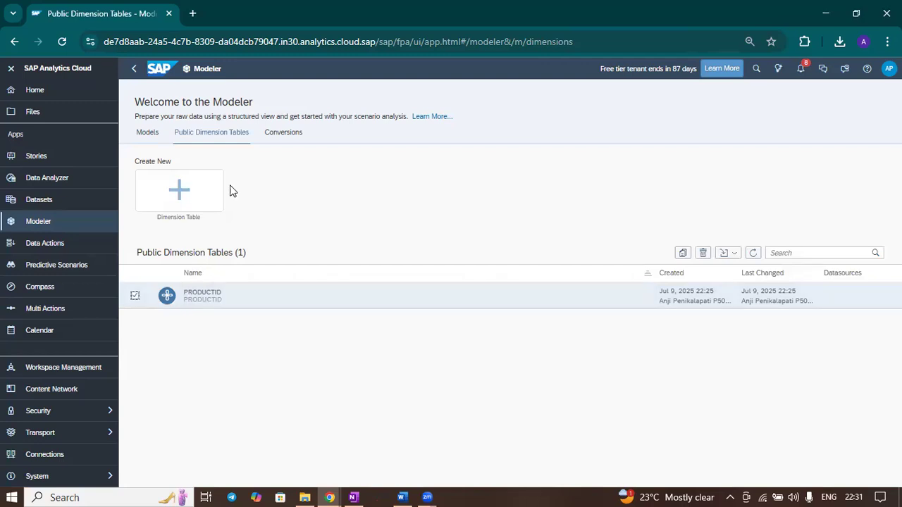
click(702, 253)
click(499, 304)
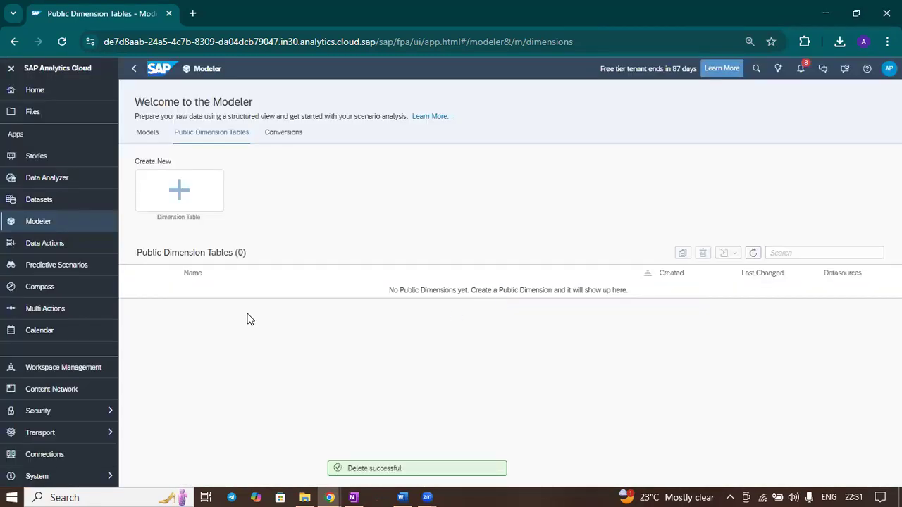
- Create a public dimension table of type Generic with the name PRODUCTID and the description PRODUCTID
click(178, 189)
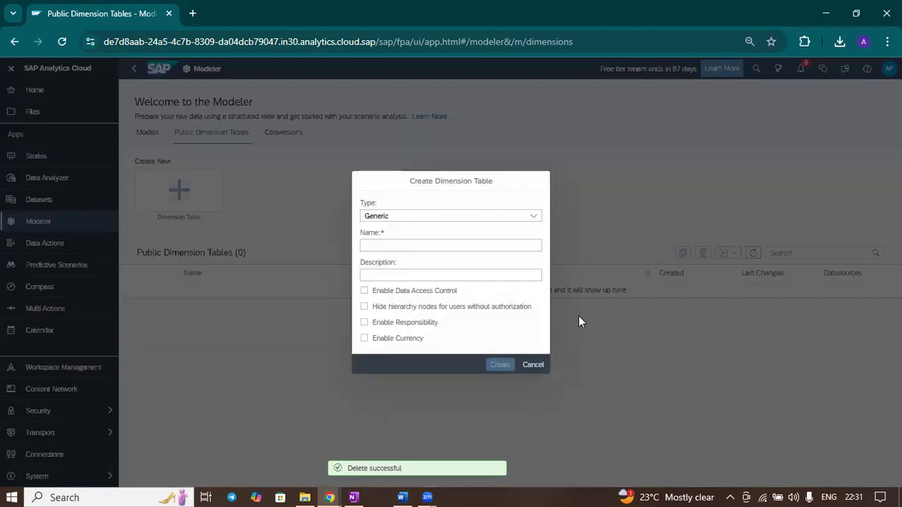
click(534, 217)
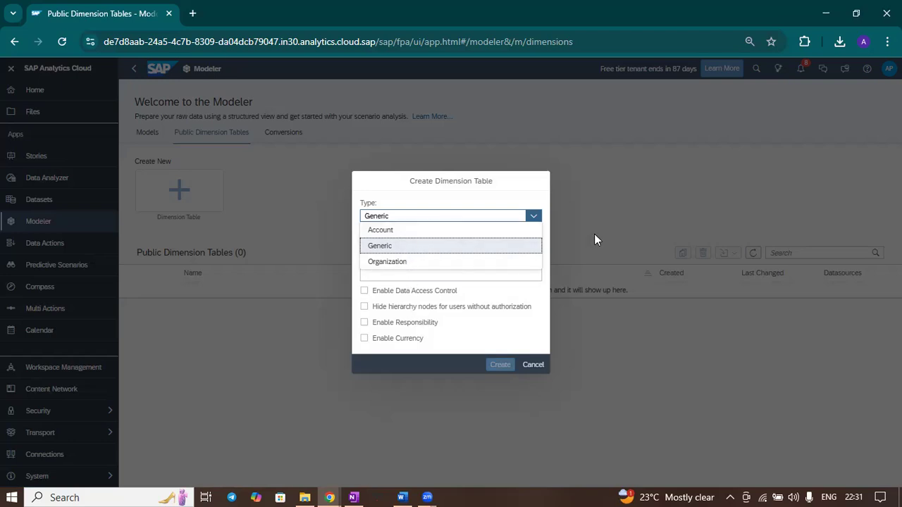
click(418, 247)
click(418, 244)
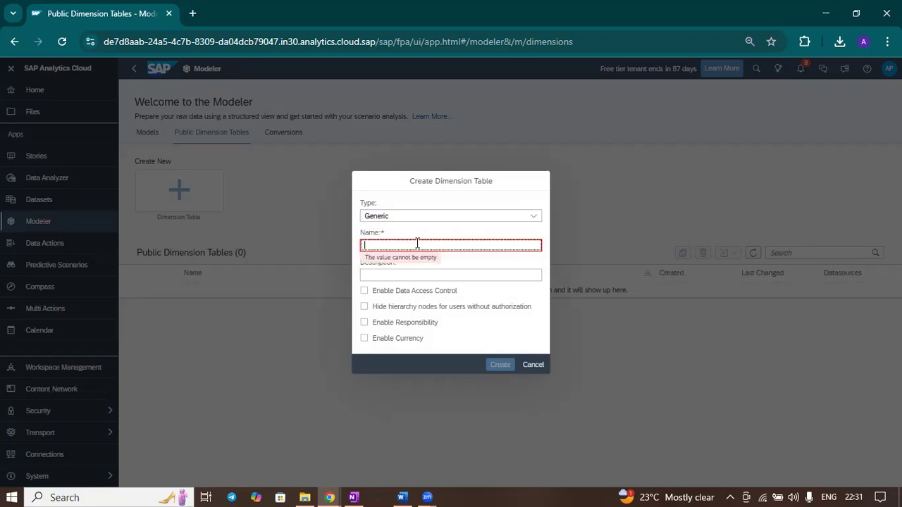
text(PRODUCT)
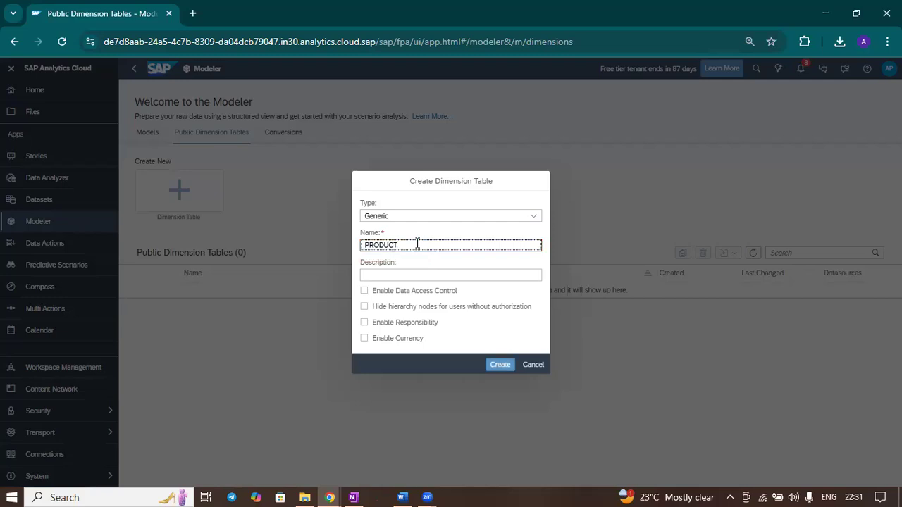
text(ID)
drag(420, 252, 305, 246)
key(ctrl+c)
click(383, 277)
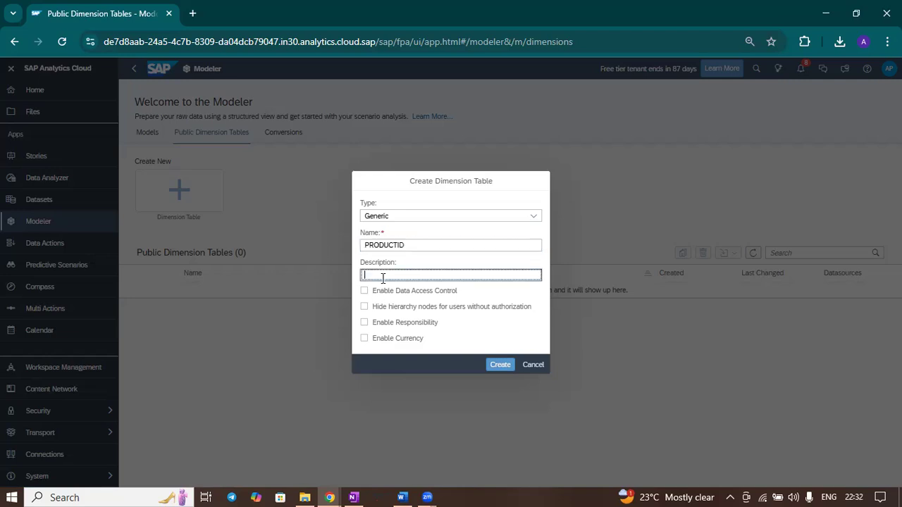
key(ctrl+v)
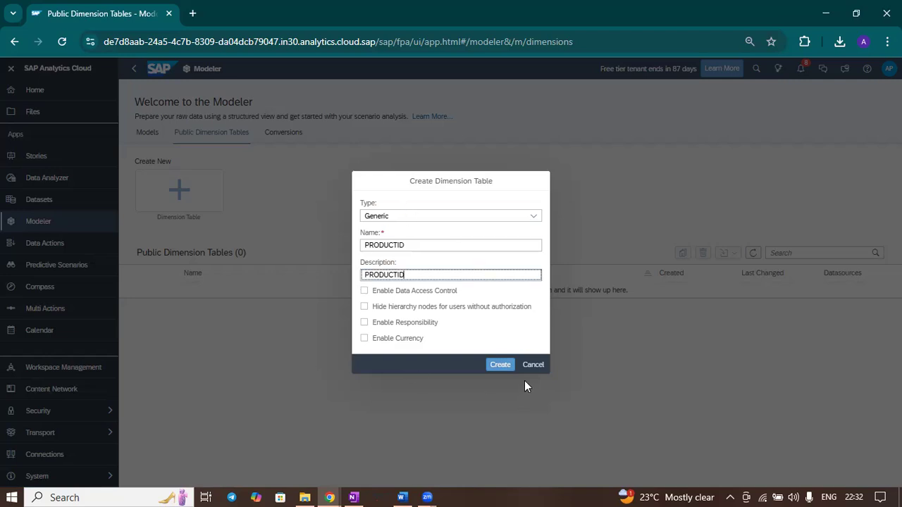
click(500, 365)
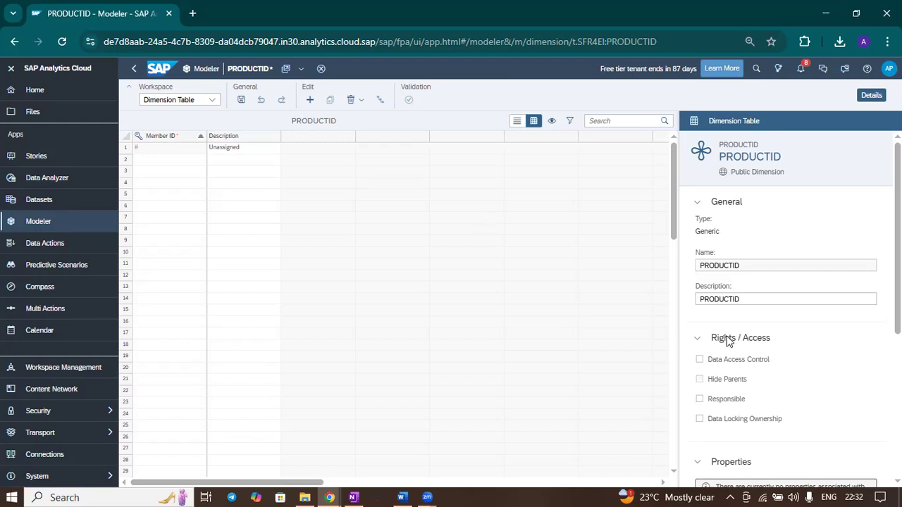
- Review the new dimension table's rights, properties and hierarchies settings and save the table
scroll(749, 414, down, 4)
scroll(749, 415, up, 4)
scroll(747, 415, down, 4)
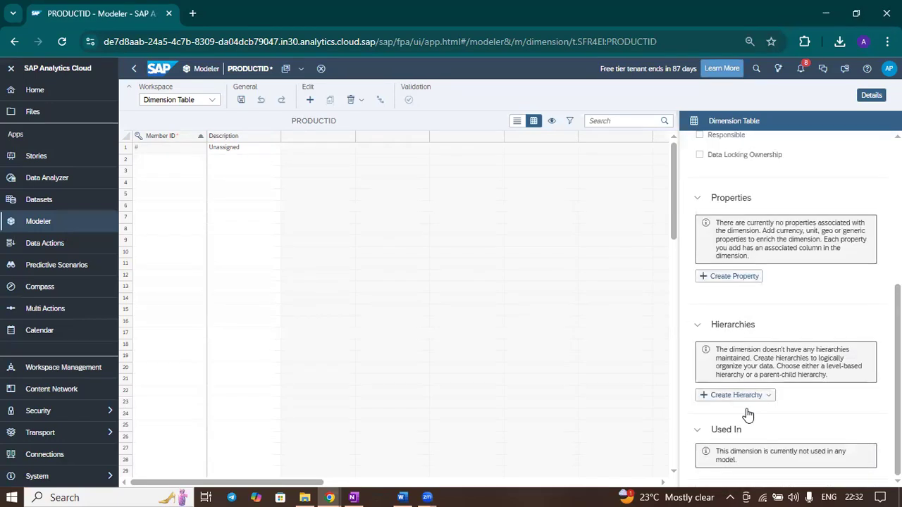
click(243, 99)
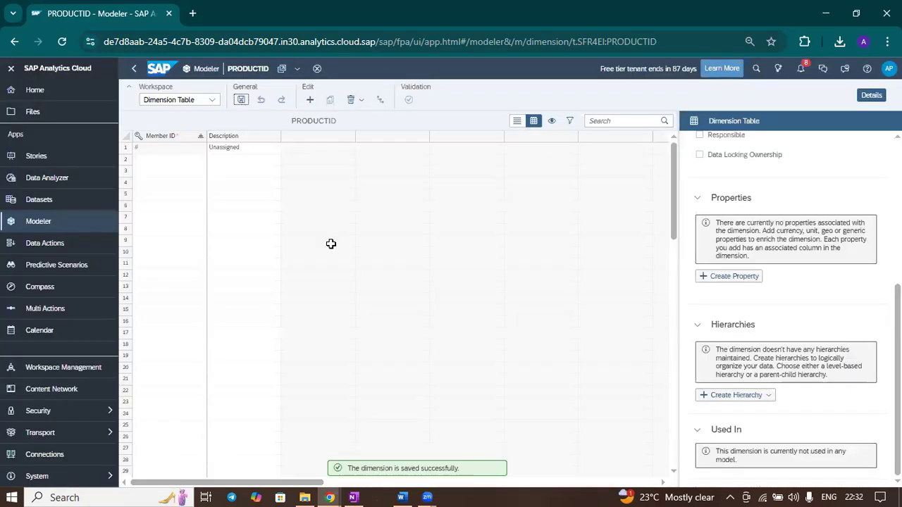
- Return to the Modeler's list of models, open SalesOrderItems and delete its PRODUCTID dimension
click(134, 69)
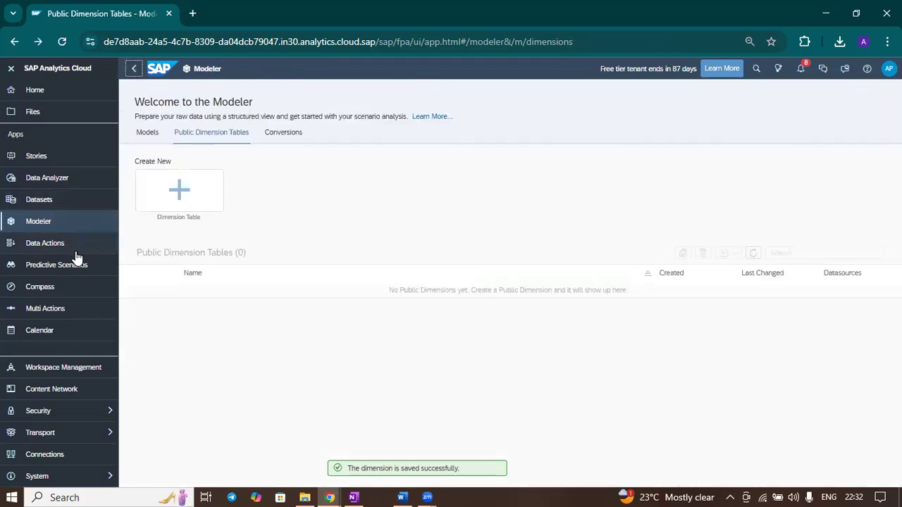
click(141, 133)
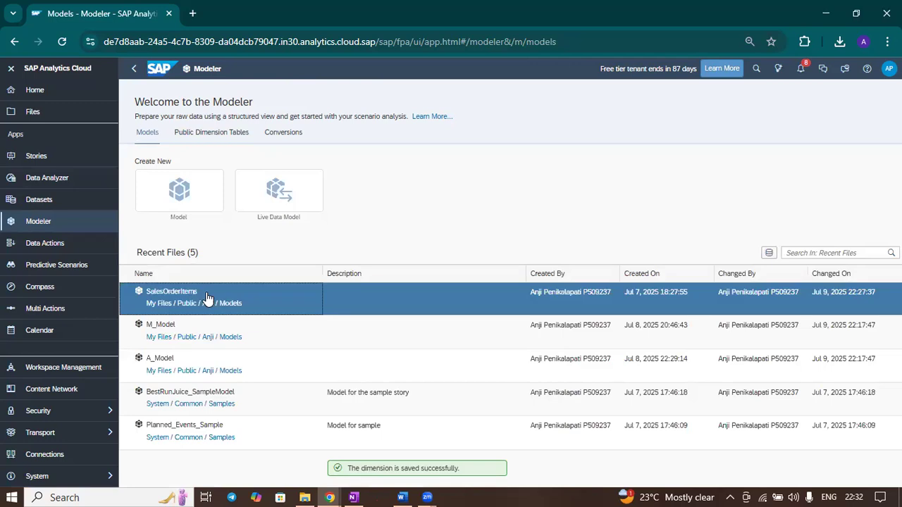
click(213, 296)
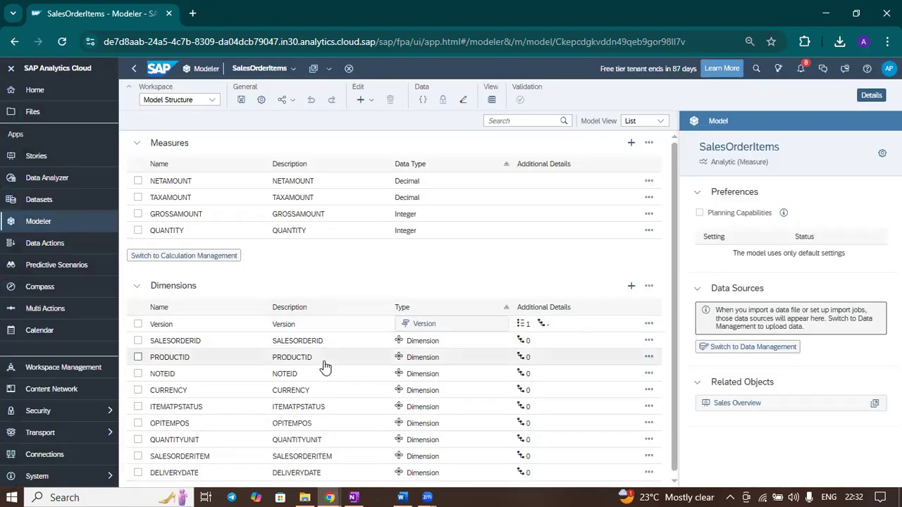
click(196, 357)
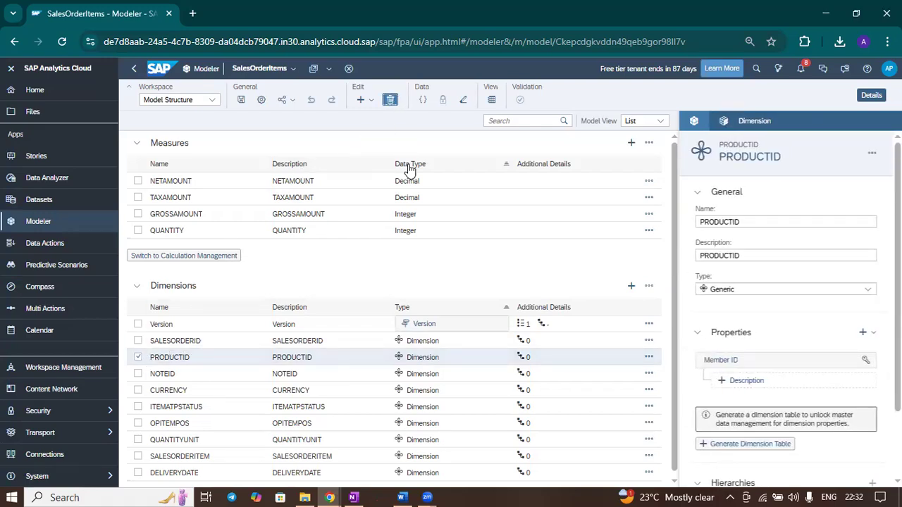
key(Delete)
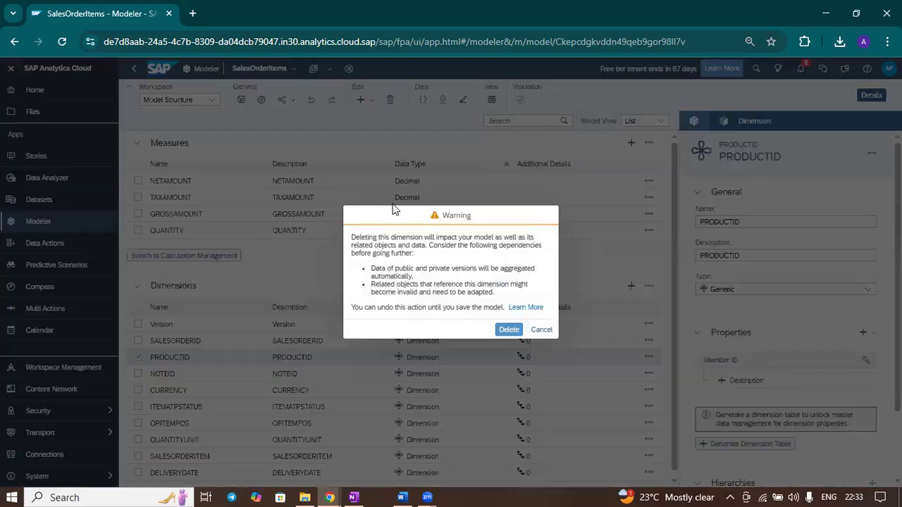
click(504, 331)
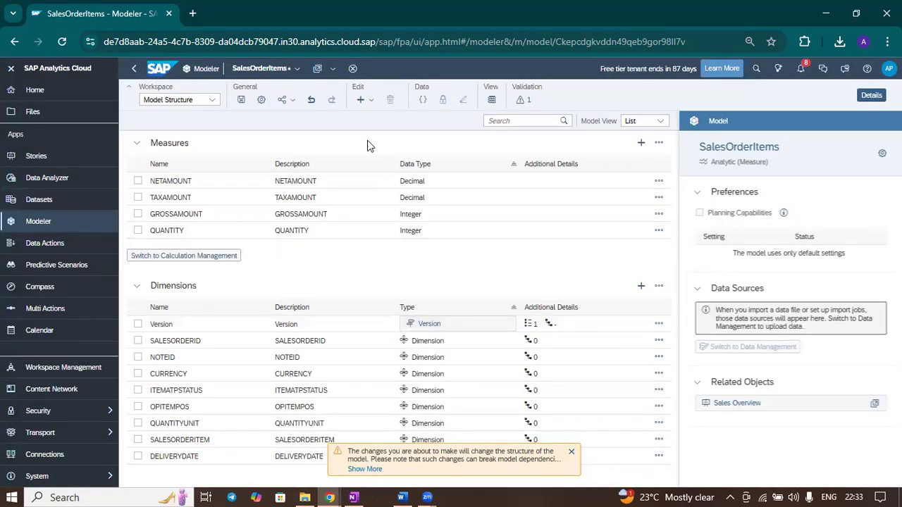
- Add a dimension to SalesOrderItems that uses the existing public dimension table PRODUCTID
click(370, 101)
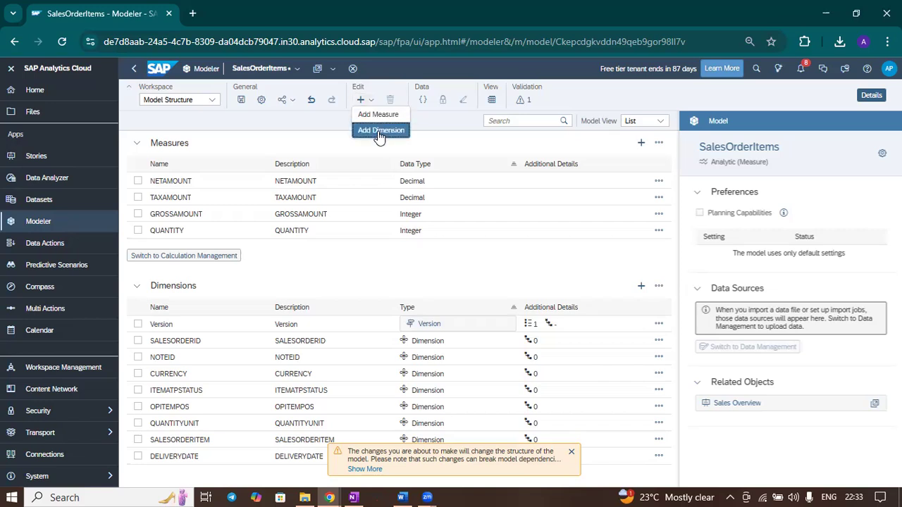
click(379, 131)
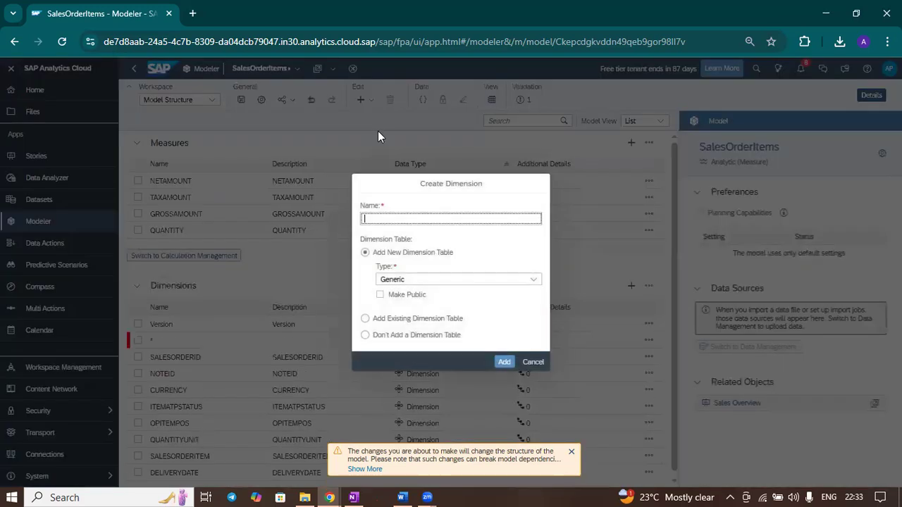
click(366, 319)
click(509, 362)
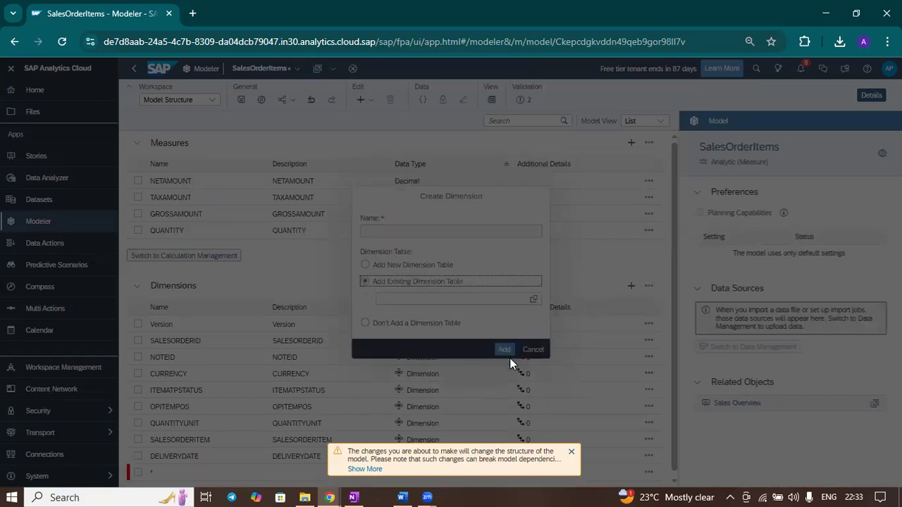
click(530, 304)
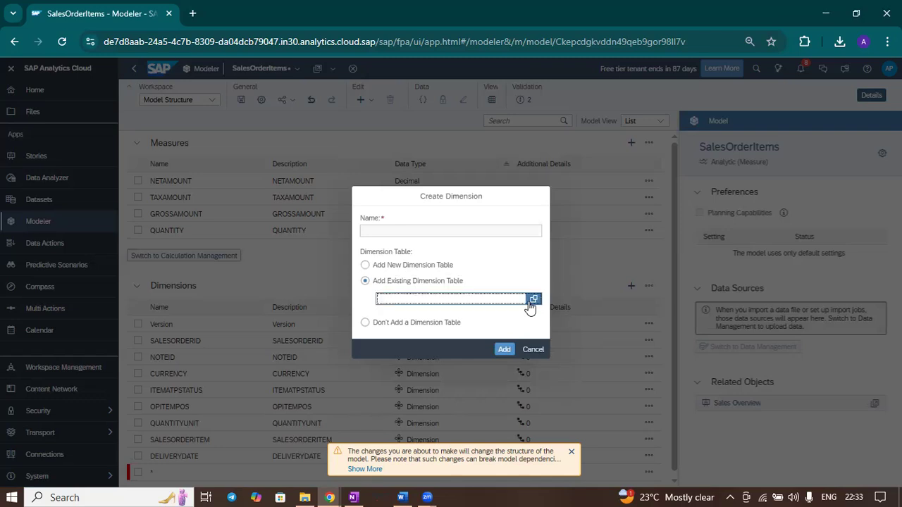
click(419, 221)
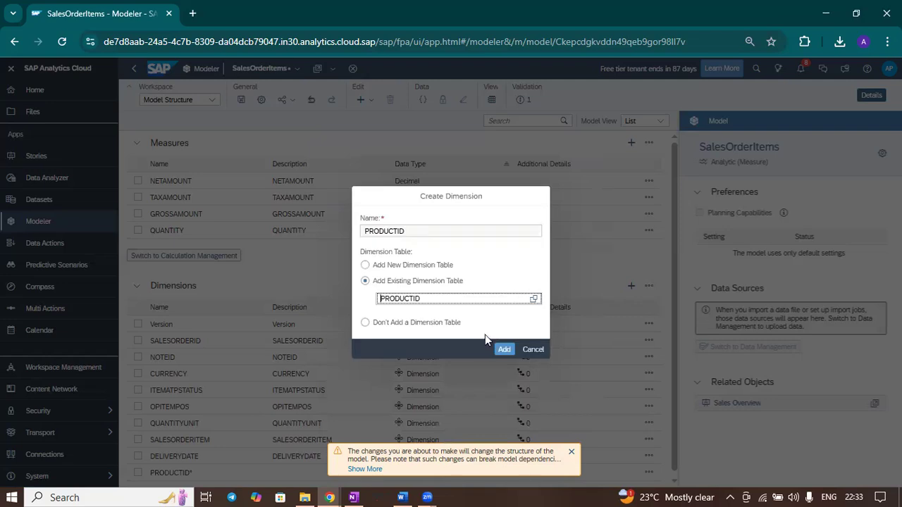
click(500, 352)
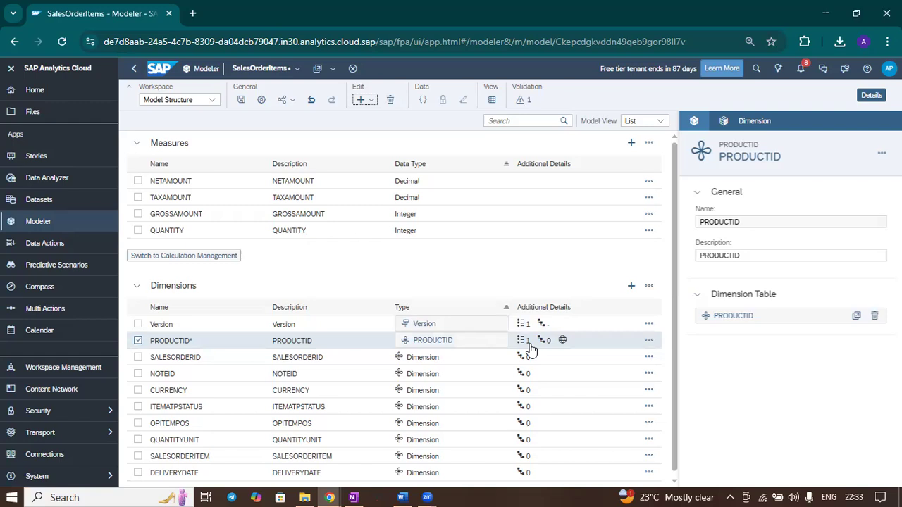
- Check the PRODUCTID column in the data foundation and save the model with # (Unassigned) as PRODUCTID's default member
click(493, 100)
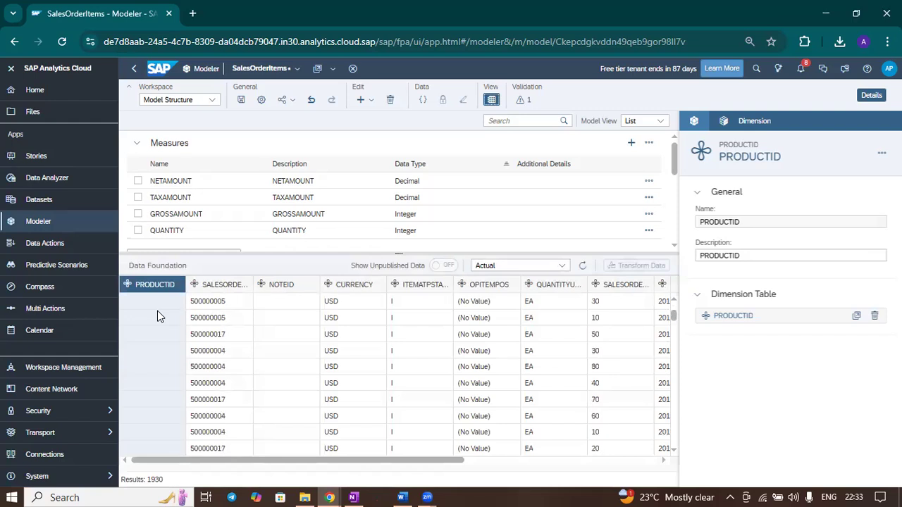
click(491, 101)
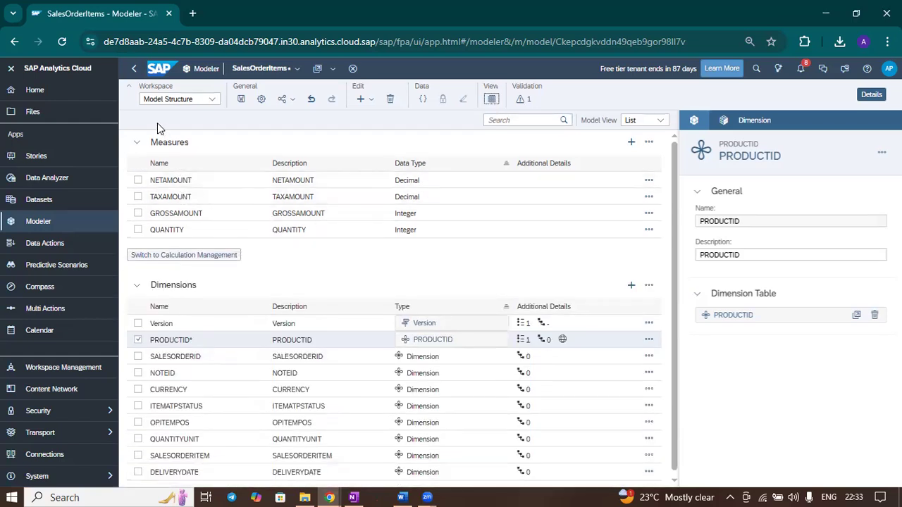
click(242, 103)
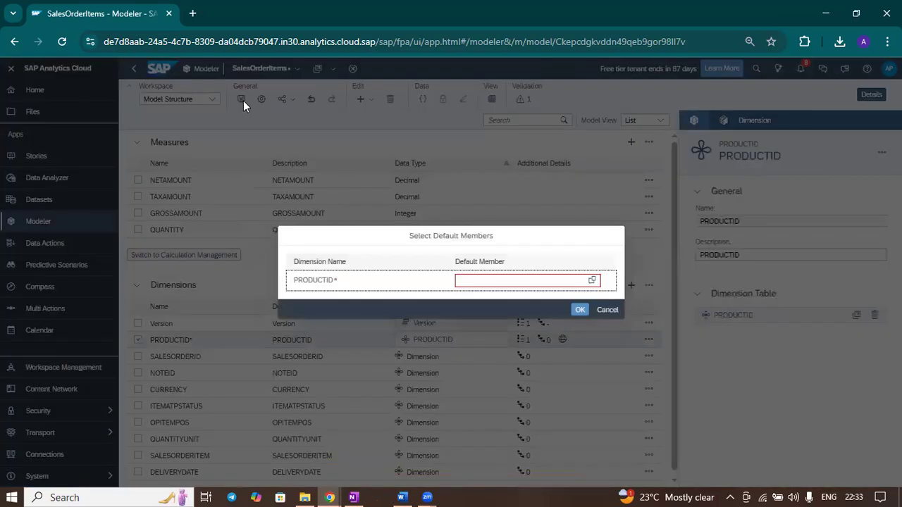
click(593, 282)
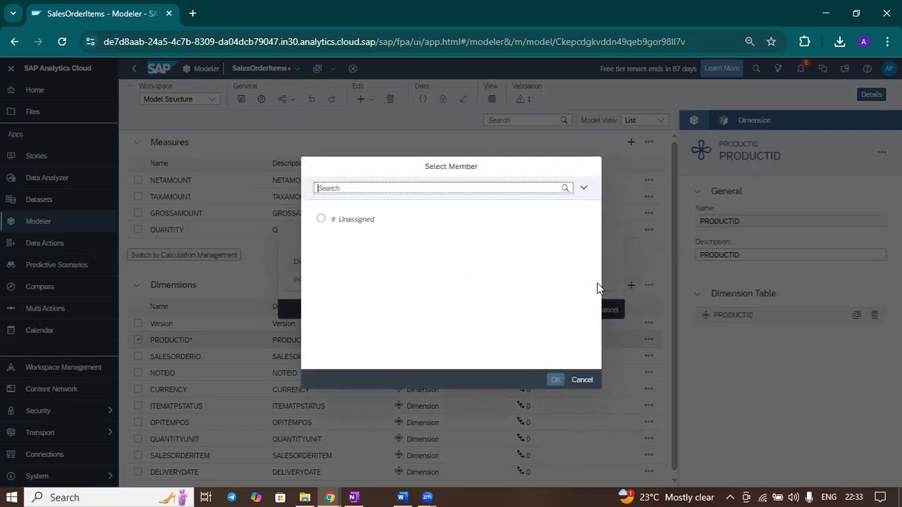
click(323, 221)
click(555, 381)
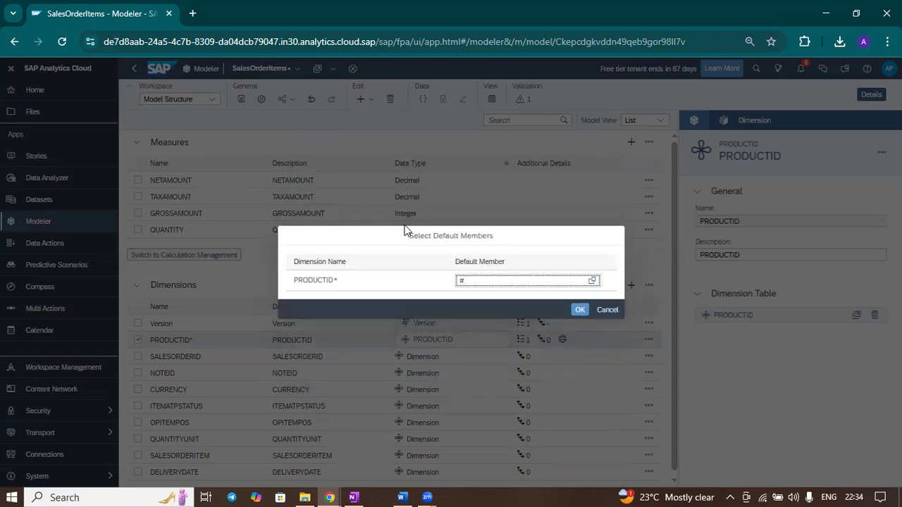
click(579, 310)
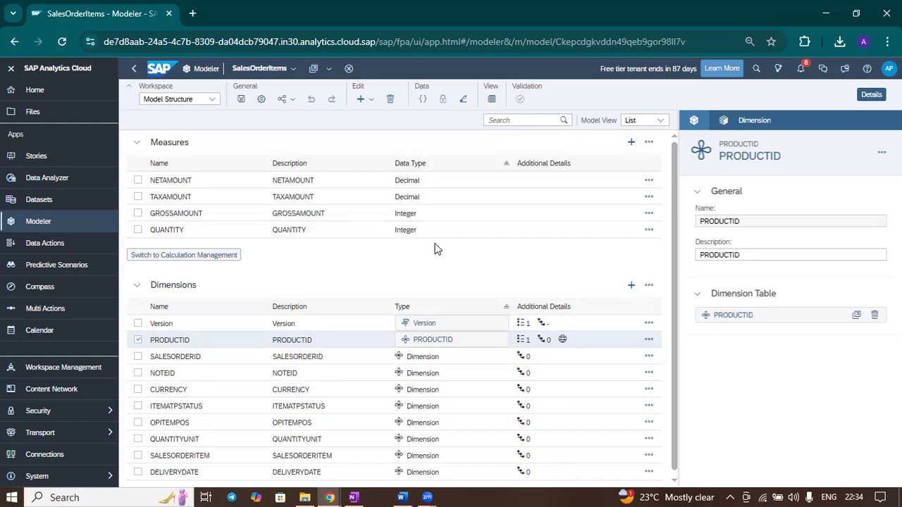
- Delete all facts from SalesOrderItems, keeping all SALESORDERID members in the filter, and display the model's data foundation
click(464, 101)
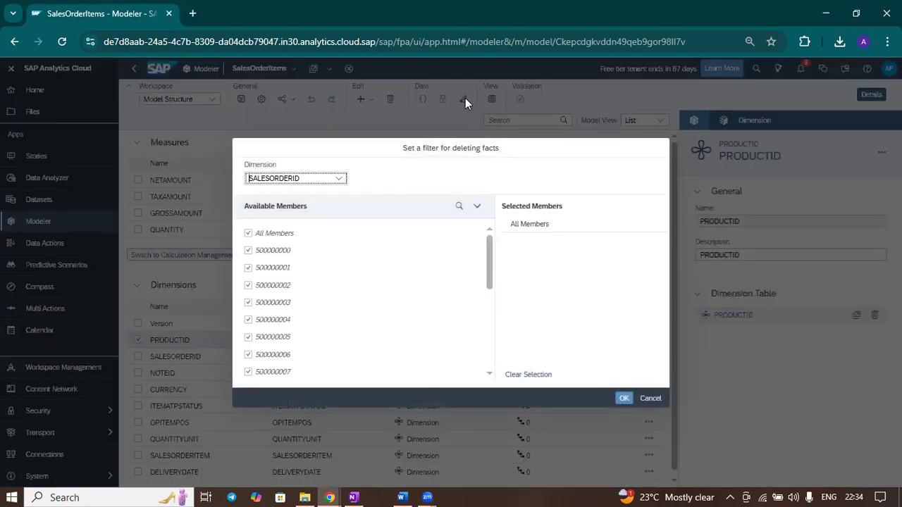
click(340, 180)
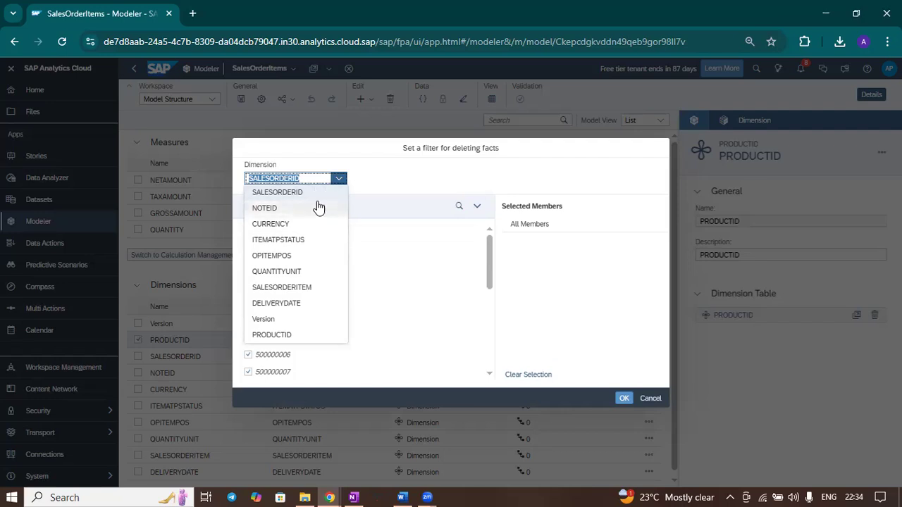
click(283, 191)
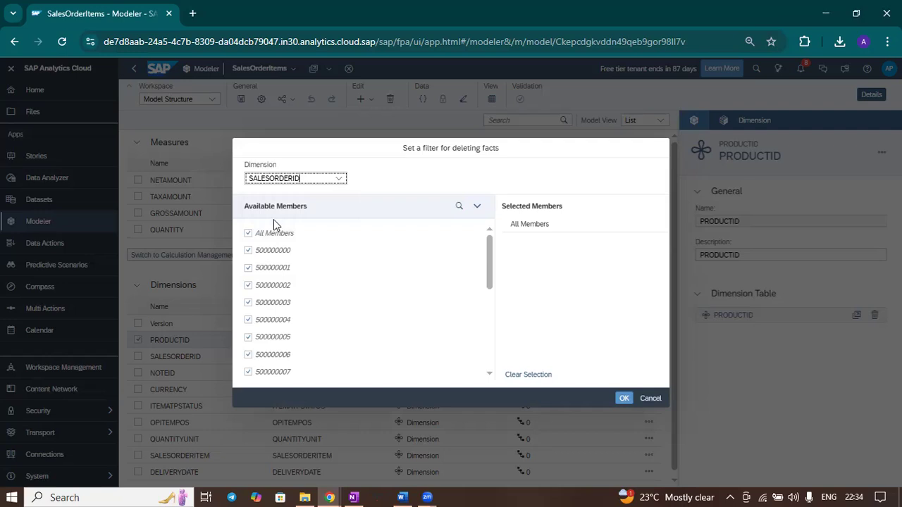
click(531, 376)
click(248, 233)
scroll(423, 281, down, 5)
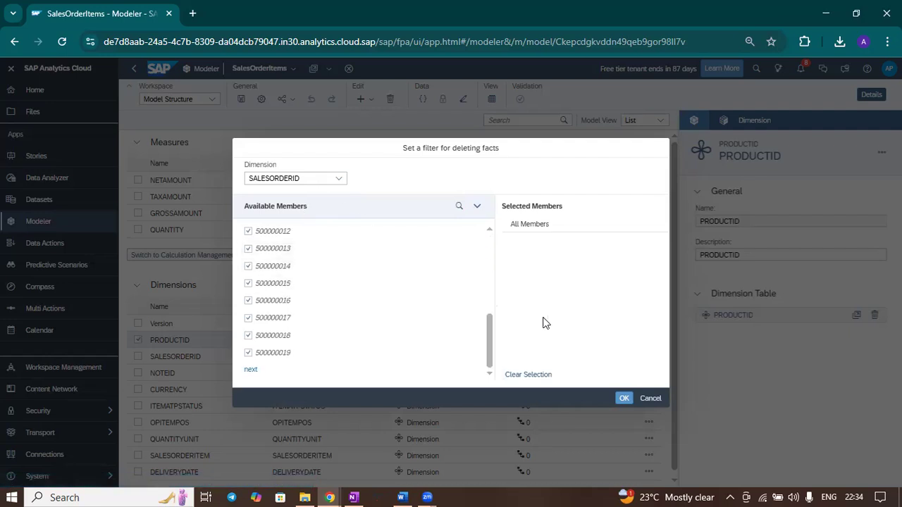
click(624, 399)
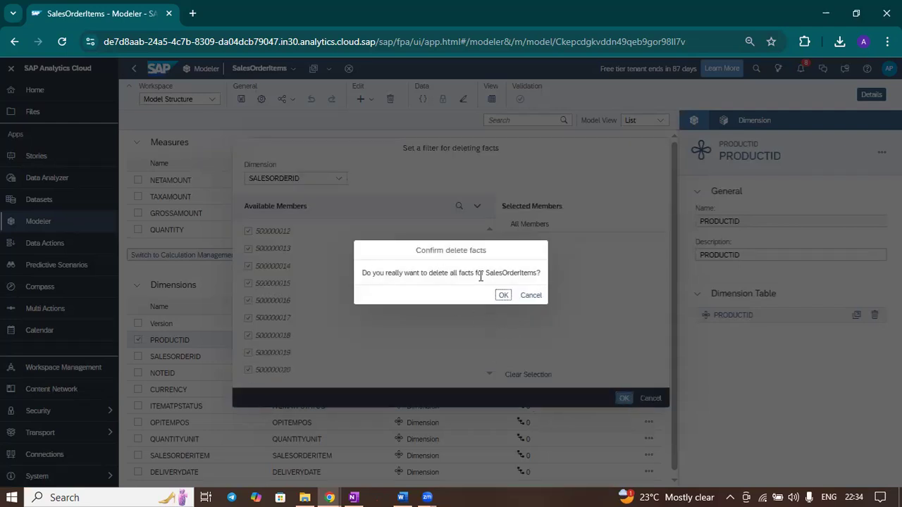
click(503, 296)
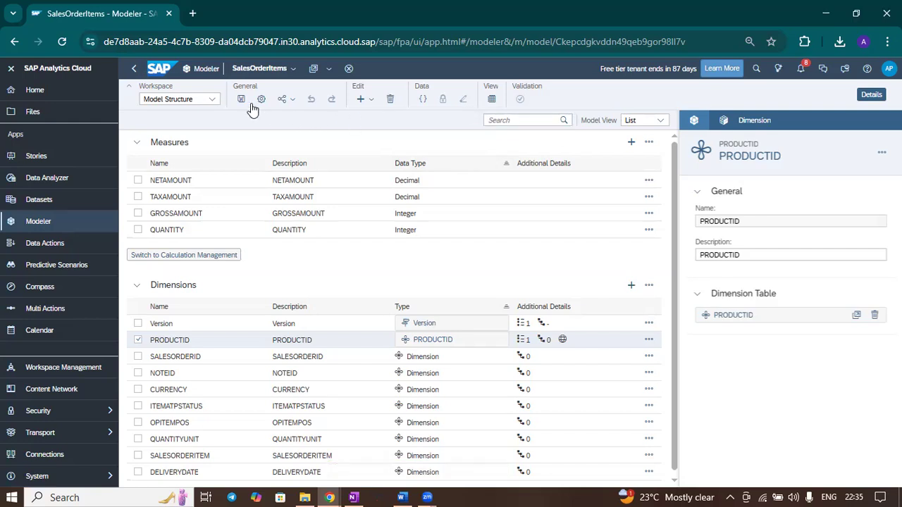
click(491, 99)
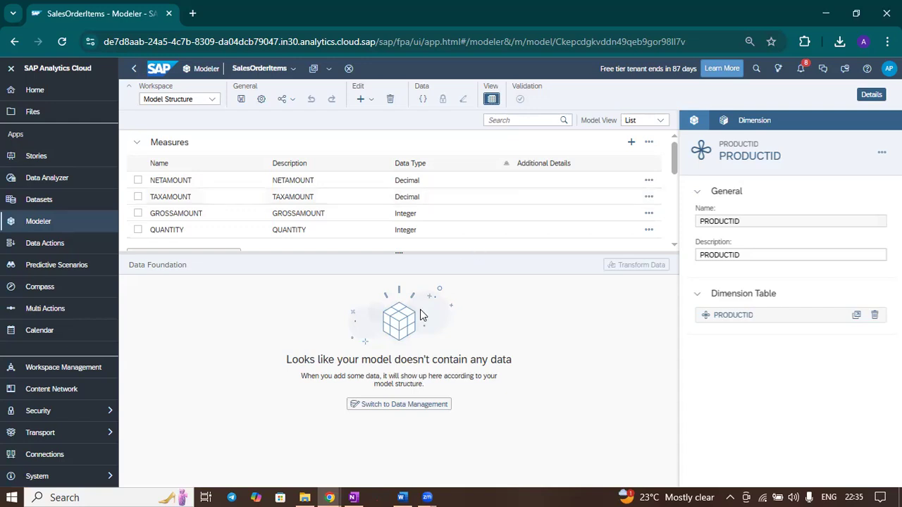
mouse_move(403, 252)
mouse_down()
mouse_move(397, 288)
mouse_move(406, 258)
mouse_up()
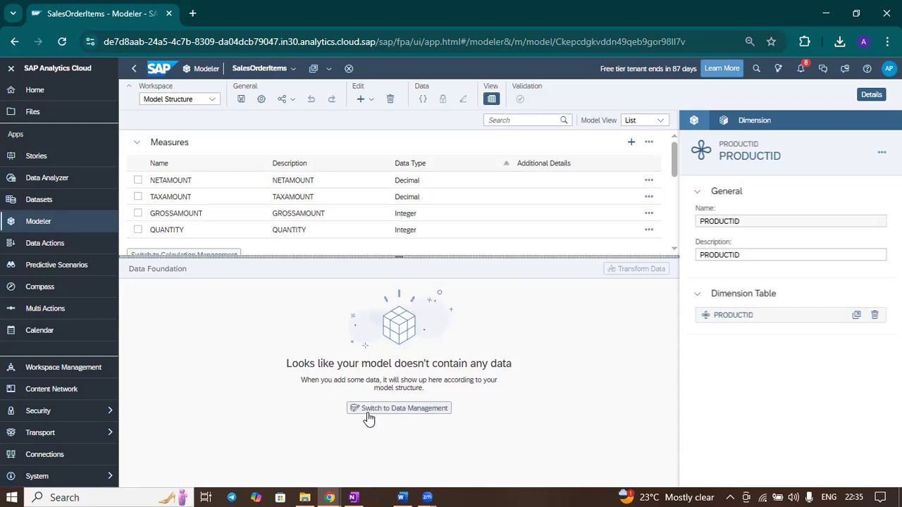
- Hide the data foundation and look over the Measures and Dimensions sections of the SalesOrderItems model structure
click(491, 99)
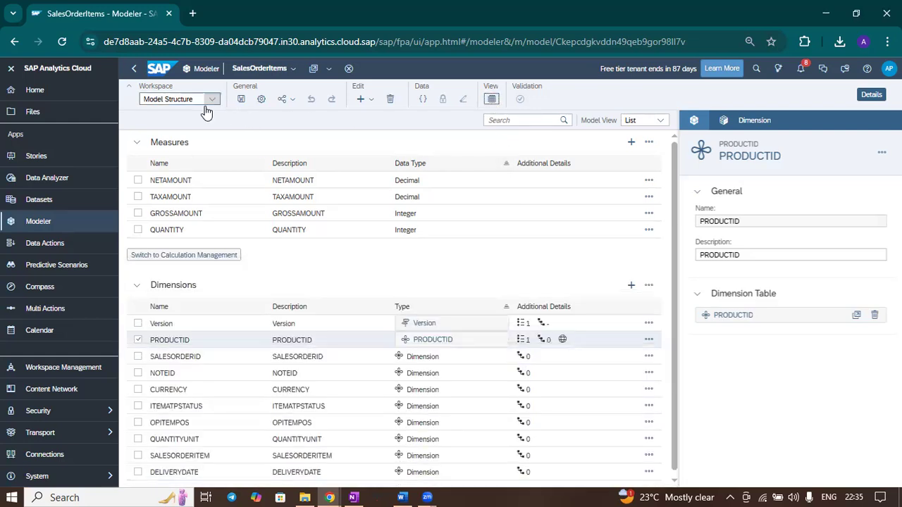
click(136, 142)
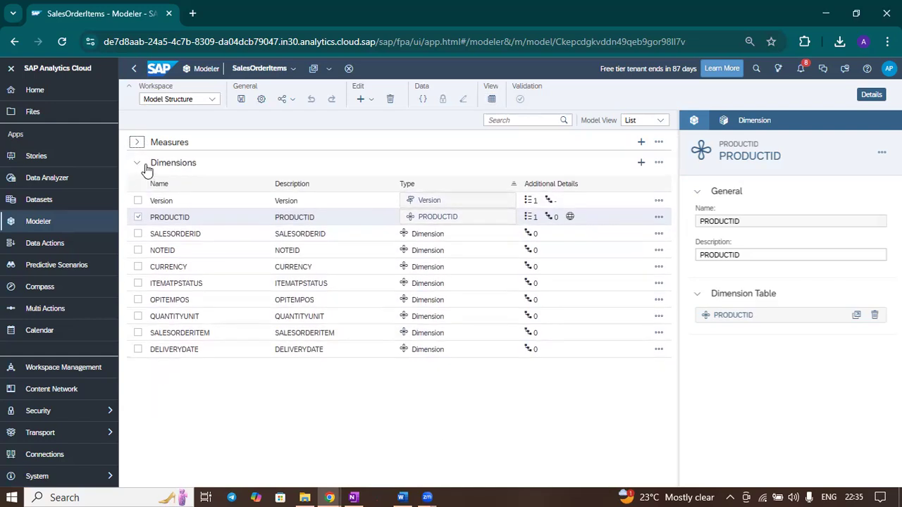
click(137, 163)
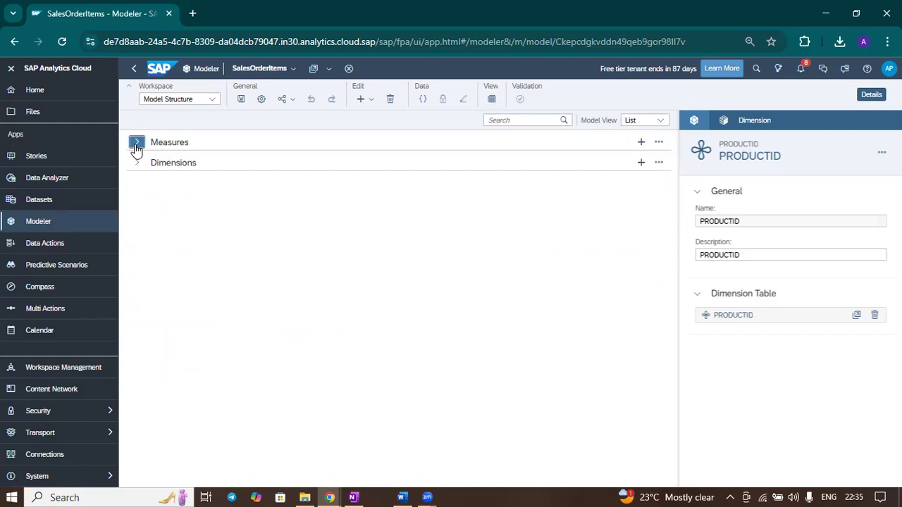
click(137, 142)
click(137, 285)
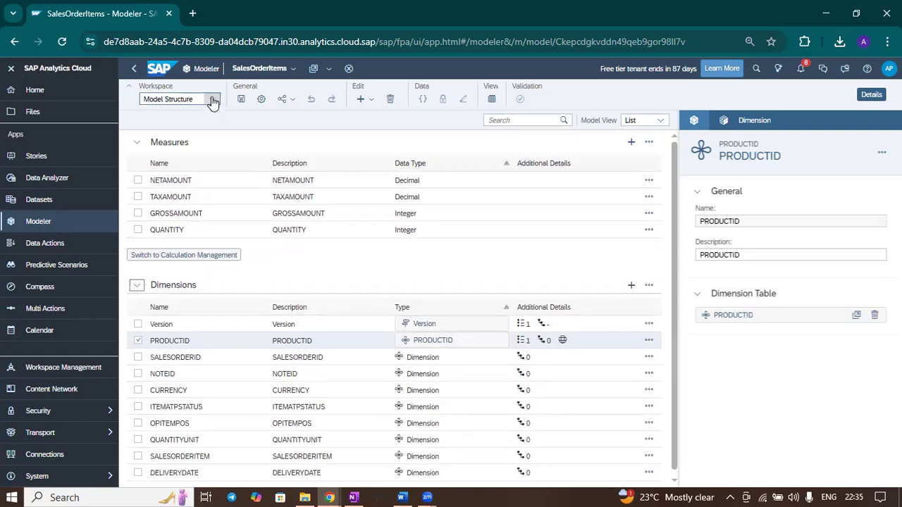
- Open the Calculations workspace and look over its calculated measures, conversion measures and measures sections
click(213, 100)
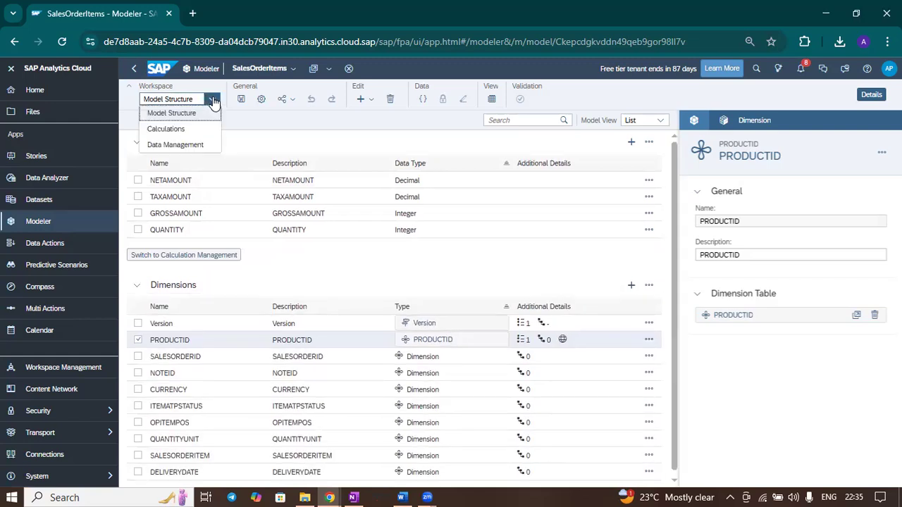
click(194, 135)
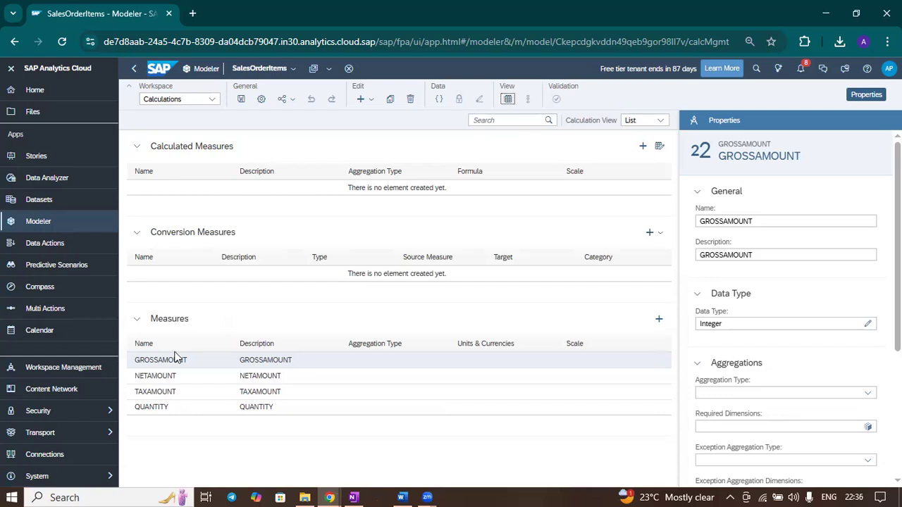
click(137, 148)
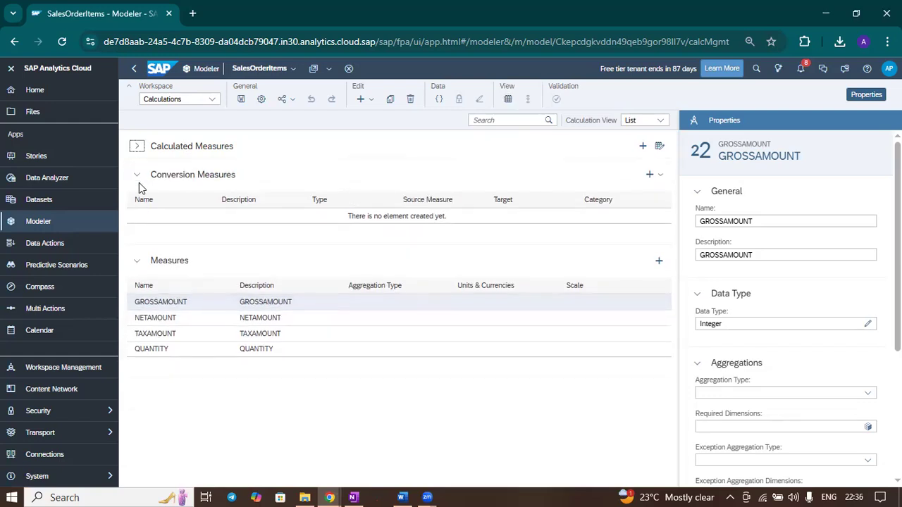
click(137, 175)
click(138, 203)
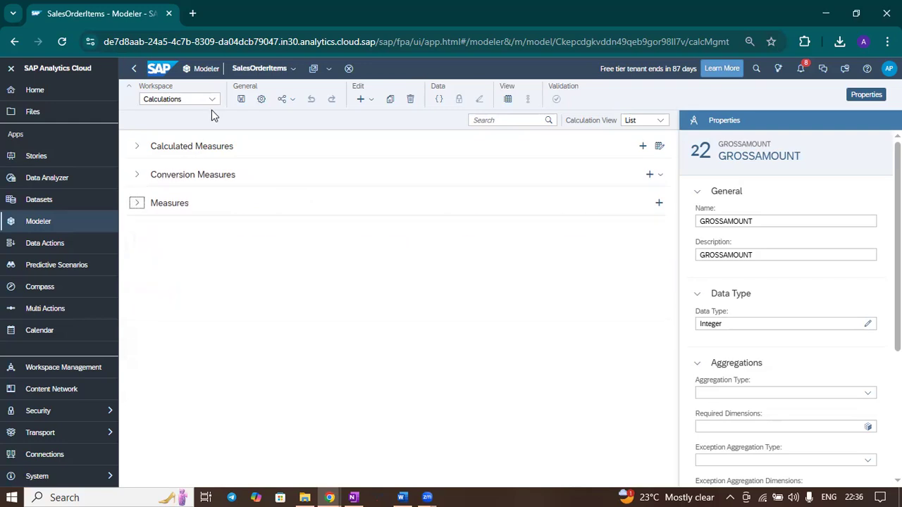
- Switch to the Data Management workspace, check its API subscriptions and return to data integration
click(212, 99)
click(175, 145)
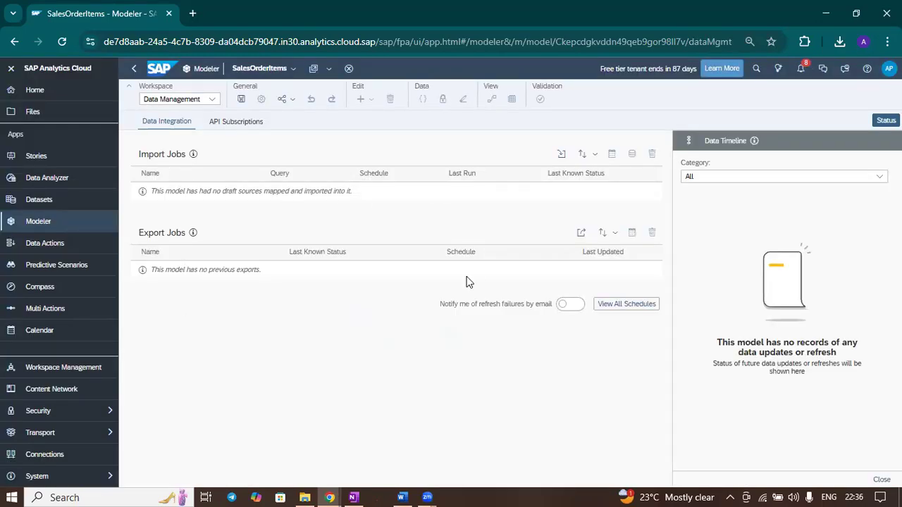
click(235, 122)
click(170, 126)
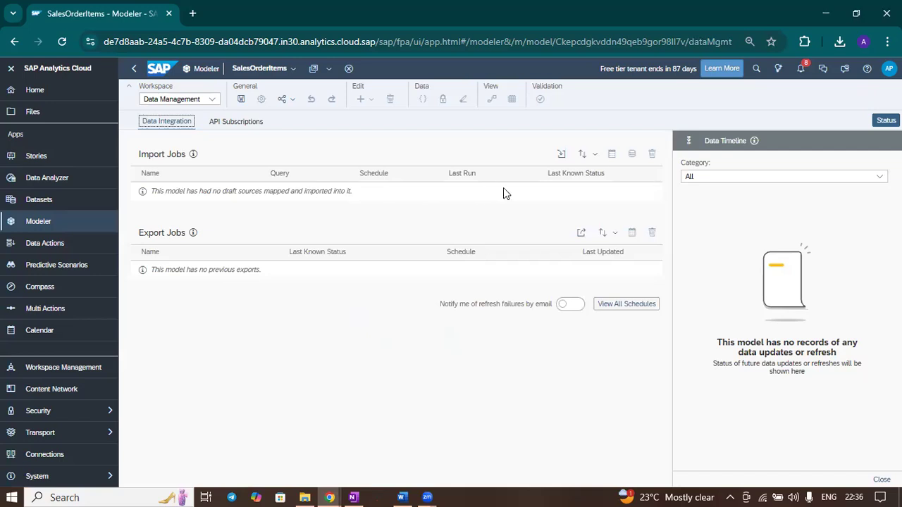
- Start a new import job with Google Drive from the Cloud data sources, using the saved Google account
click(561, 154)
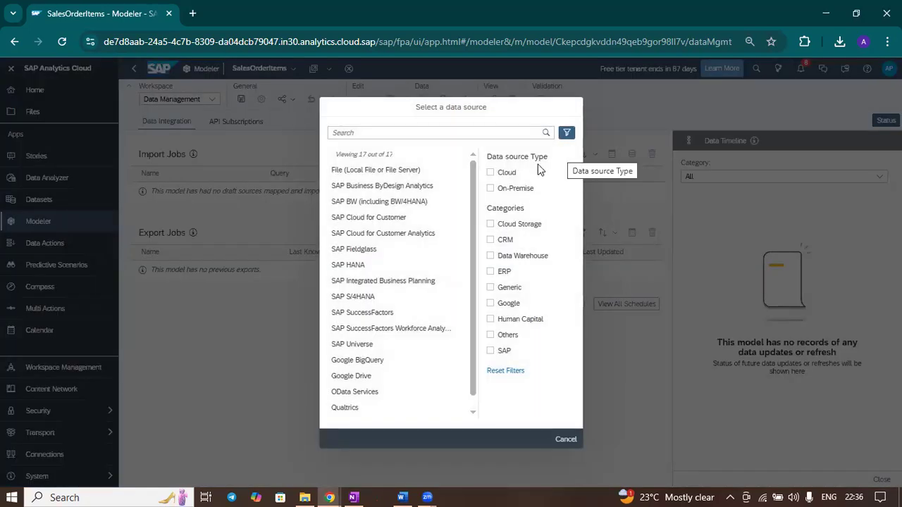
click(490, 173)
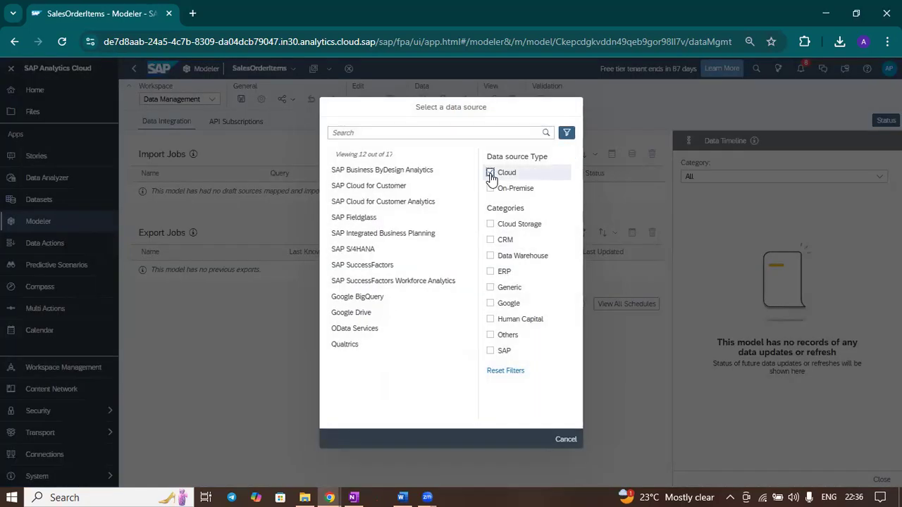
click(362, 317)
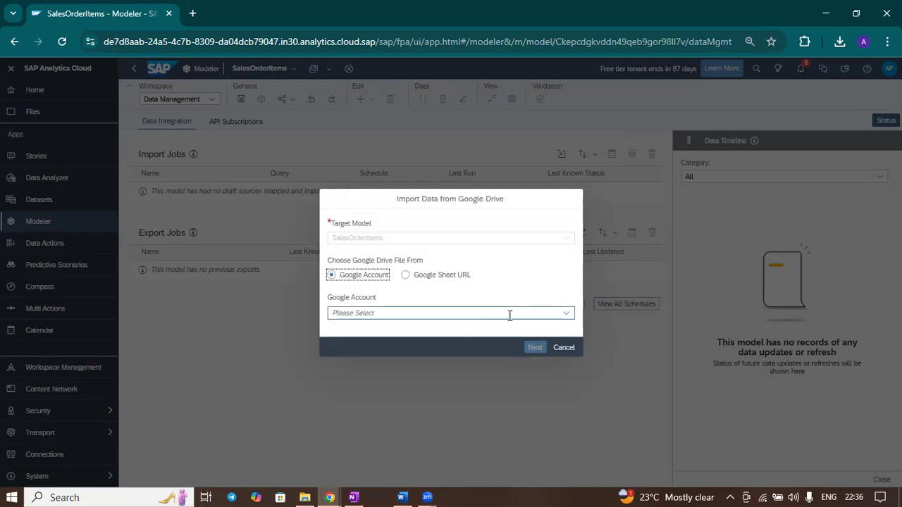
click(566, 315)
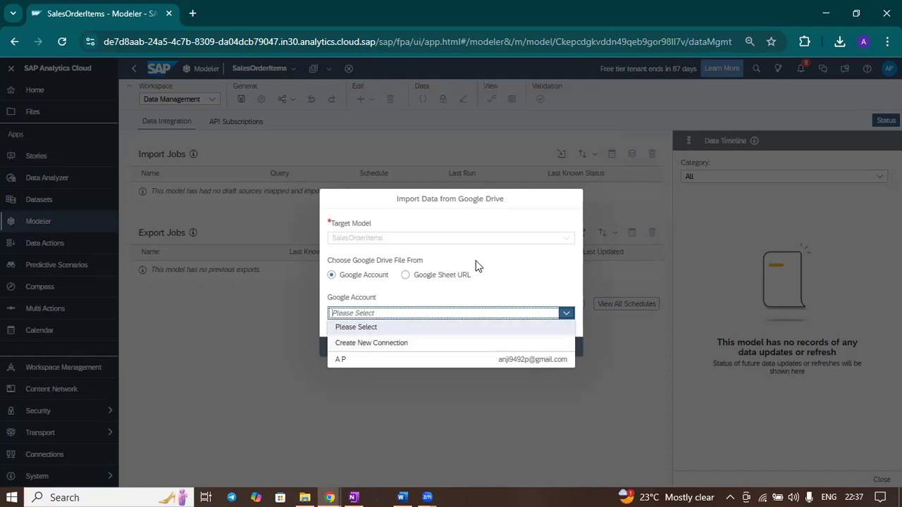
click(388, 365)
click(533, 348)
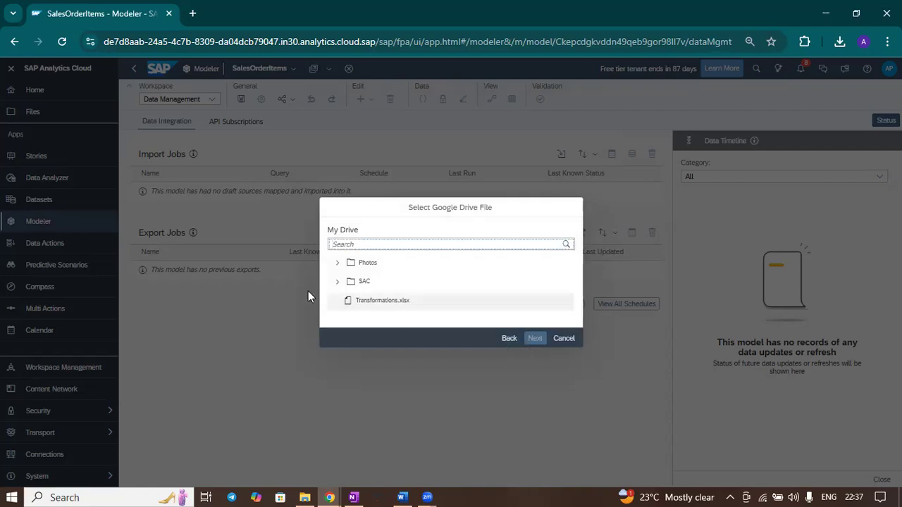
- Import SalesOrderItems.xlsx from the SAC folder, using the first row as column headers
click(336, 282)
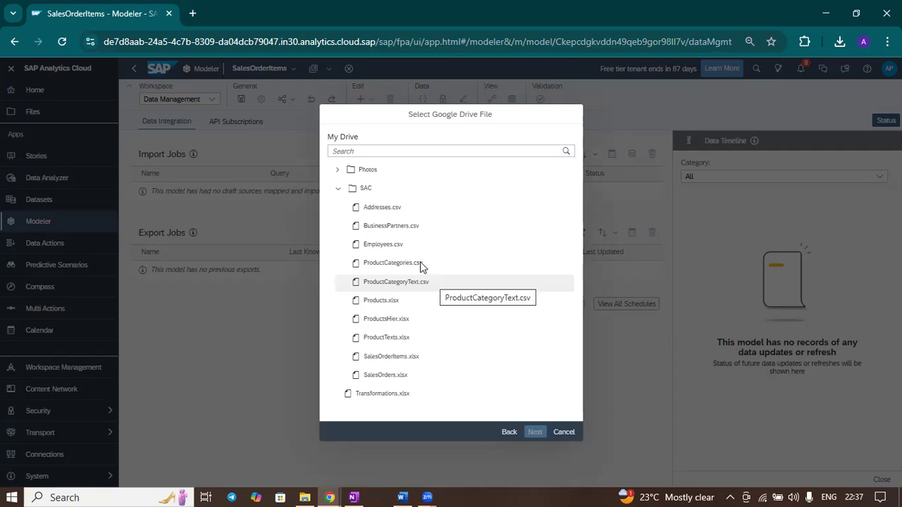
click(405, 359)
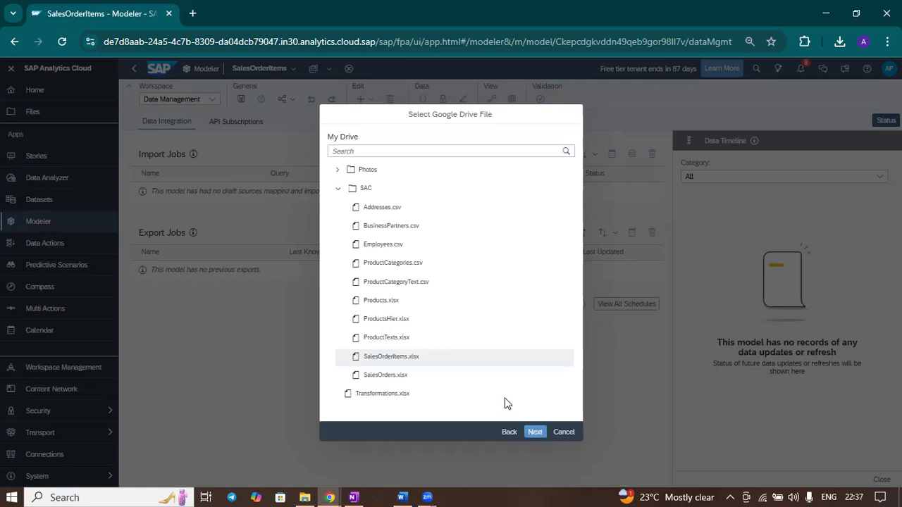
click(535, 431)
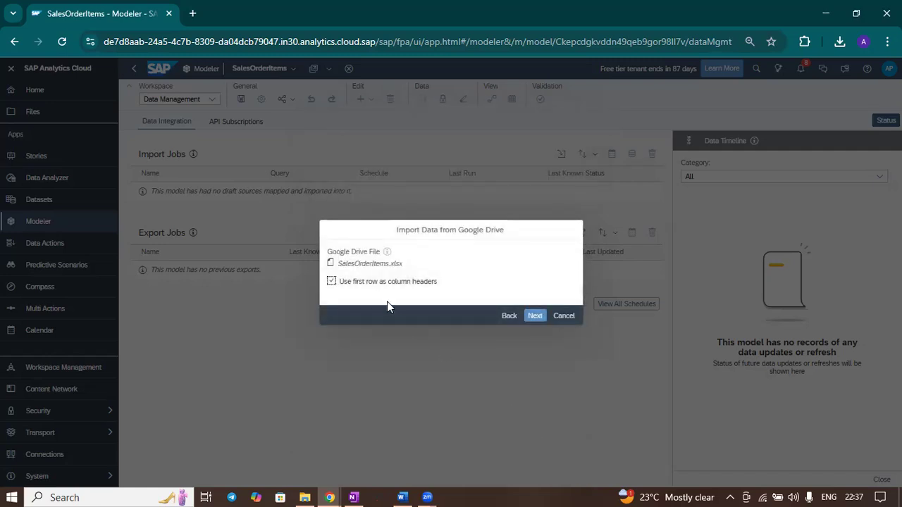
click(534, 315)
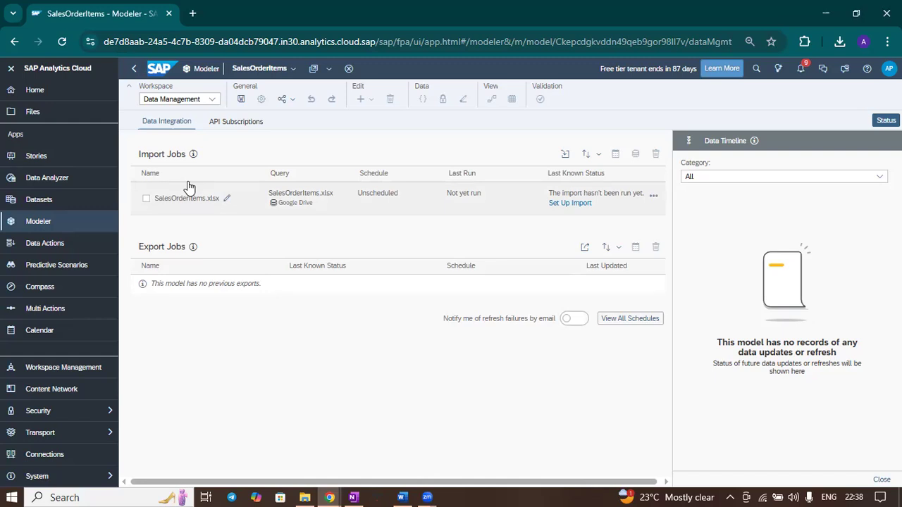
- Set up the SalesOrderItems.xlsx import at the Prepare Data stage with the side navigation collapsed
click(570, 203)
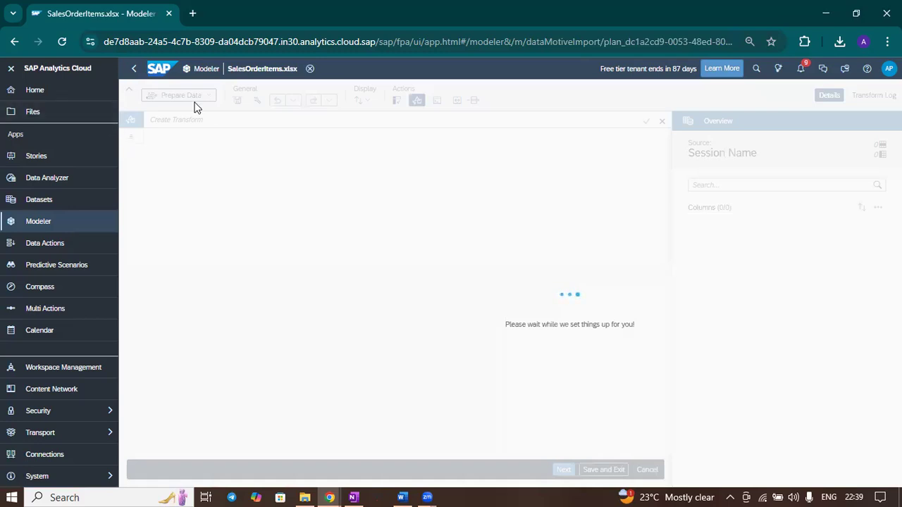
click(10, 68)
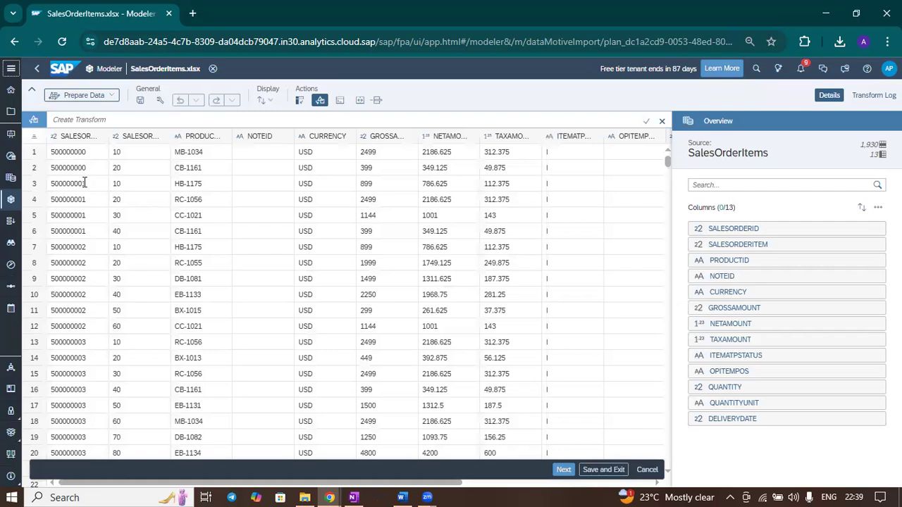
click(113, 102)
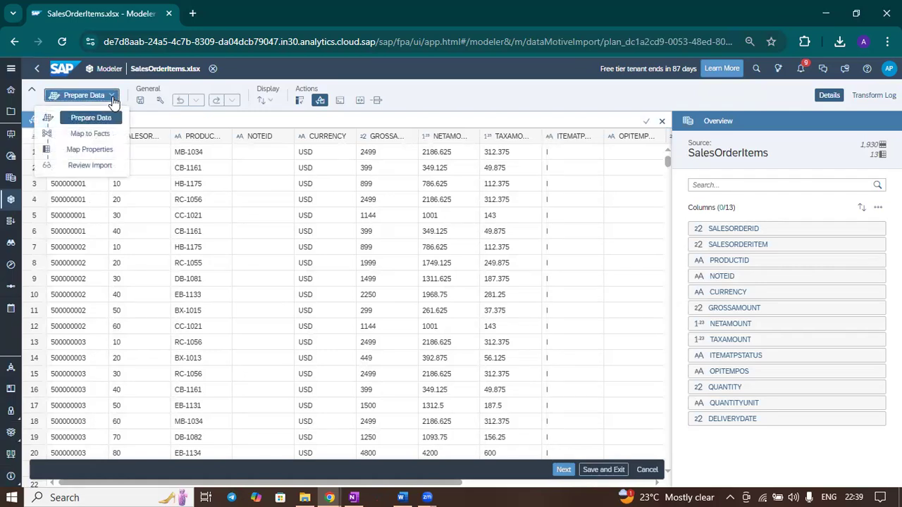
click(95, 117)
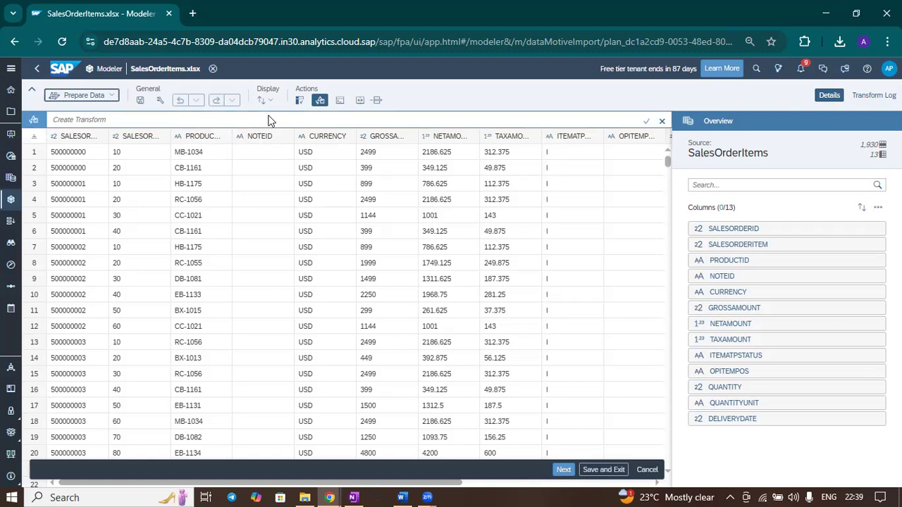
- Look at the available transform types and the custom expression editor, ending with the transform bar displayed
click(98, 120)
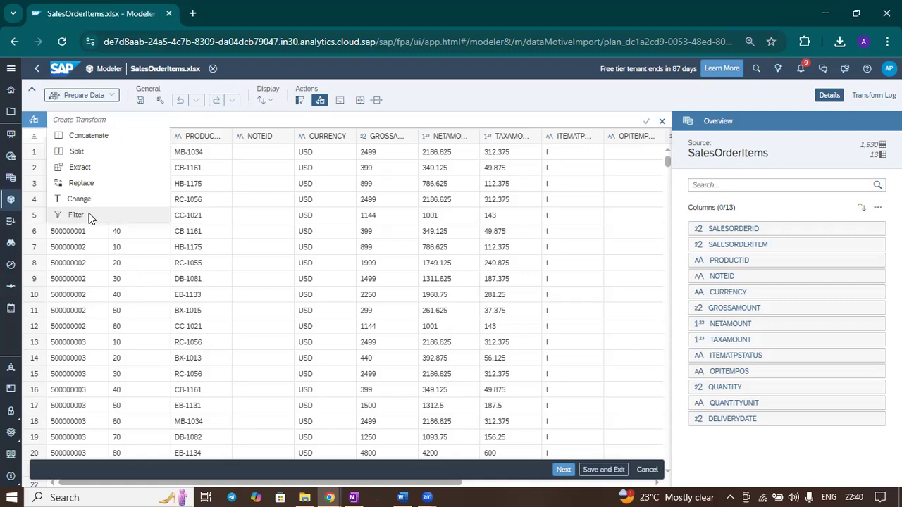
click(192, 119)
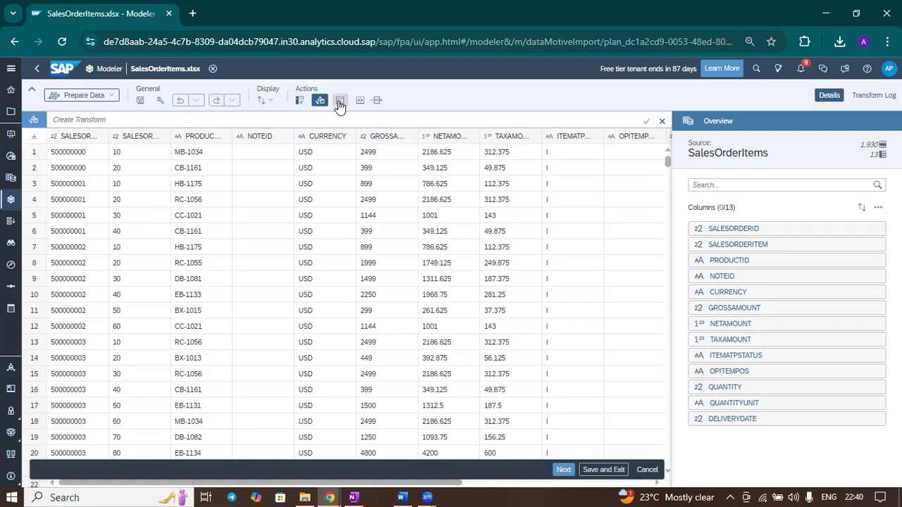
click(340, 103)
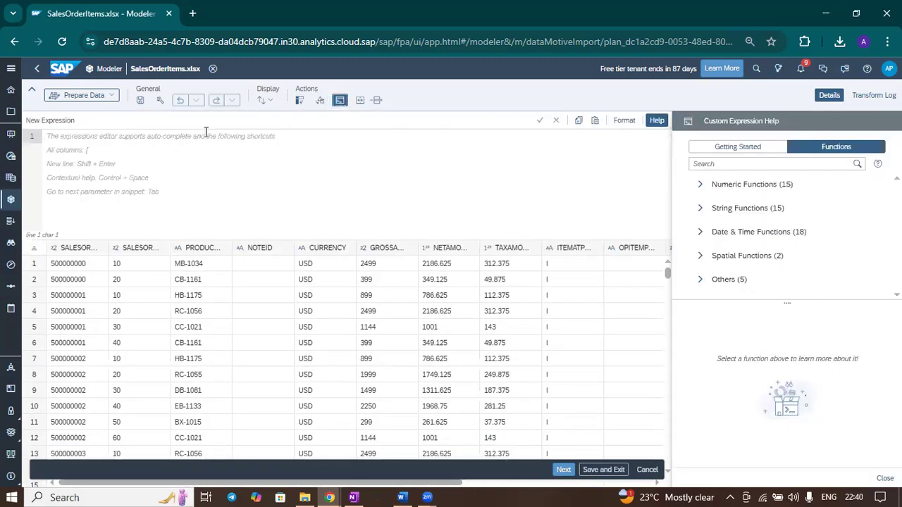
click(340, 103)
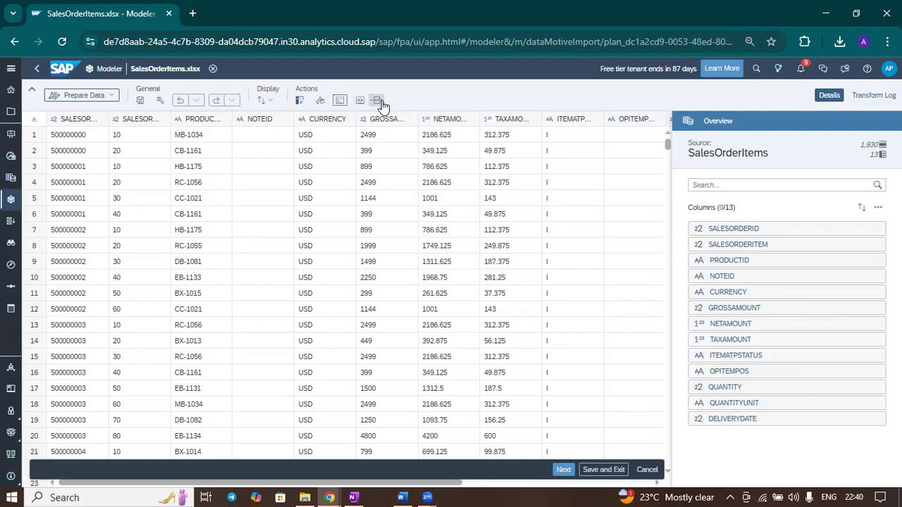
click(320, 101)
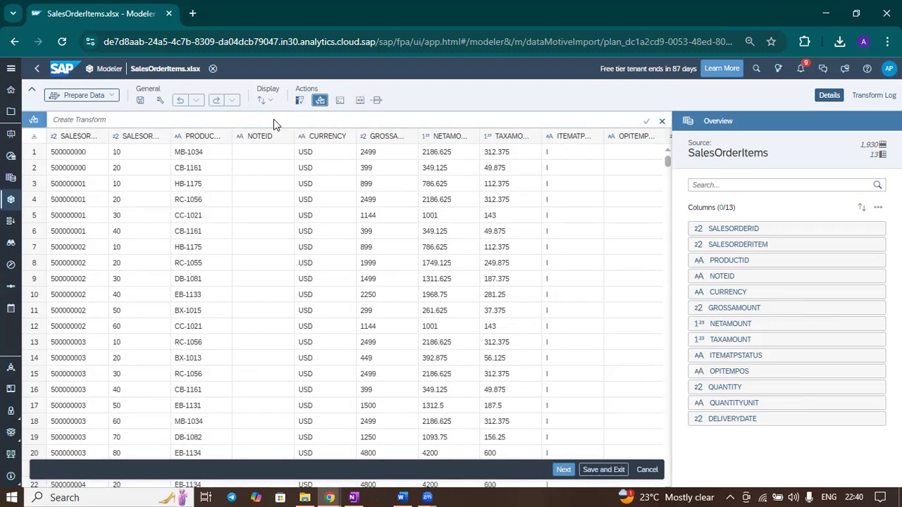
- Split the PRODUCTID column on "-" into two new columns
click(204, 136)
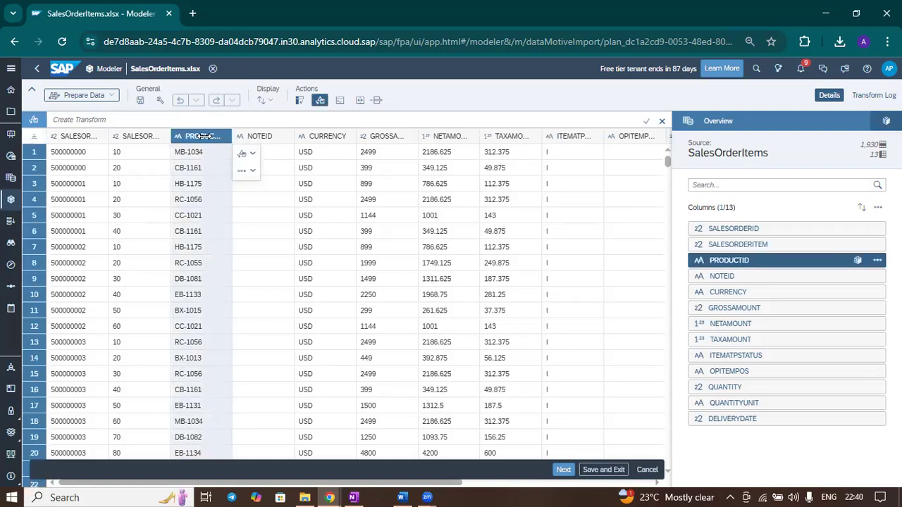
click(253, 155)
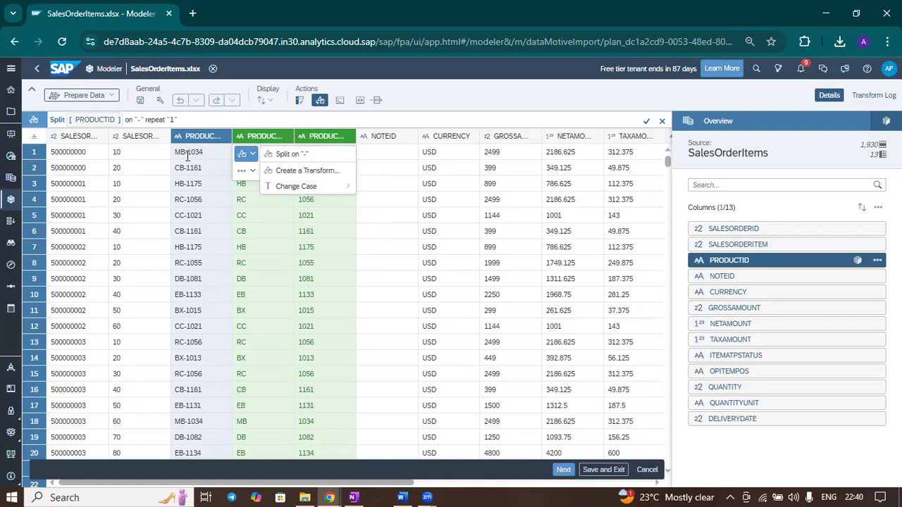
click(293, 156)
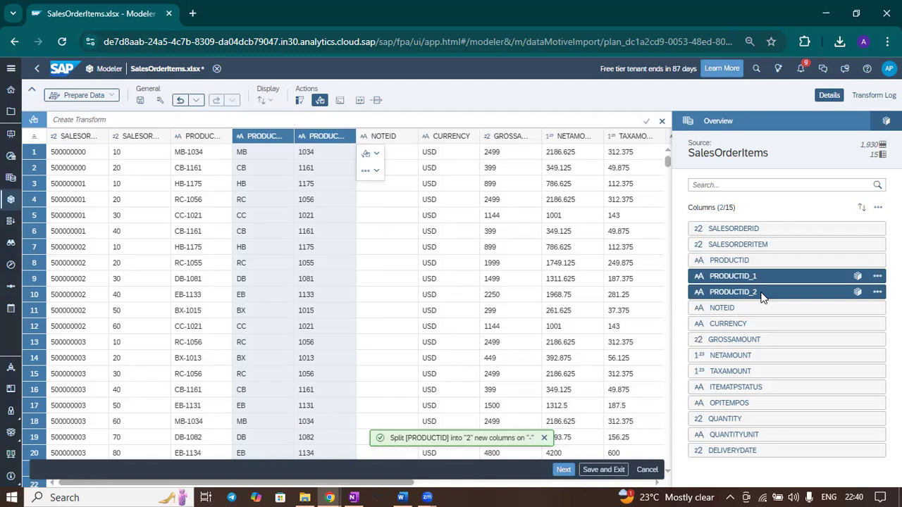
- Rename the PRODUCTID_1 column as PRODUCTGroup and return to the column overview
click(255, 138)
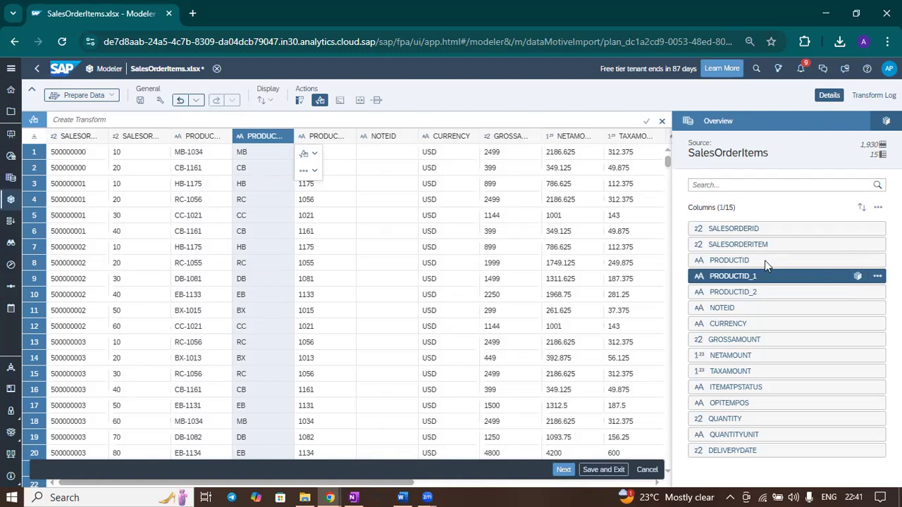
click(857, 277)
click(767, 158)
key(BackSpace)
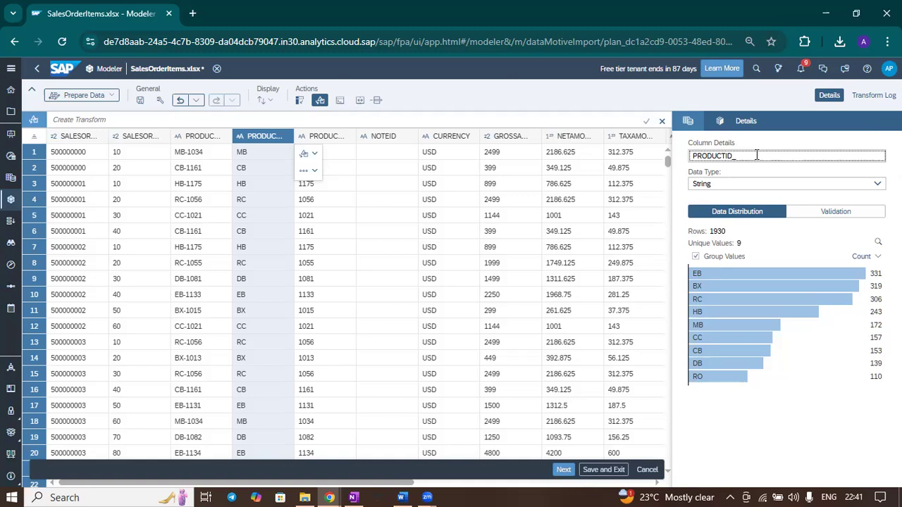
key(BackSpace)
key(BackSpace)
key(BackSpace)
text(Group)
click(689, 122)
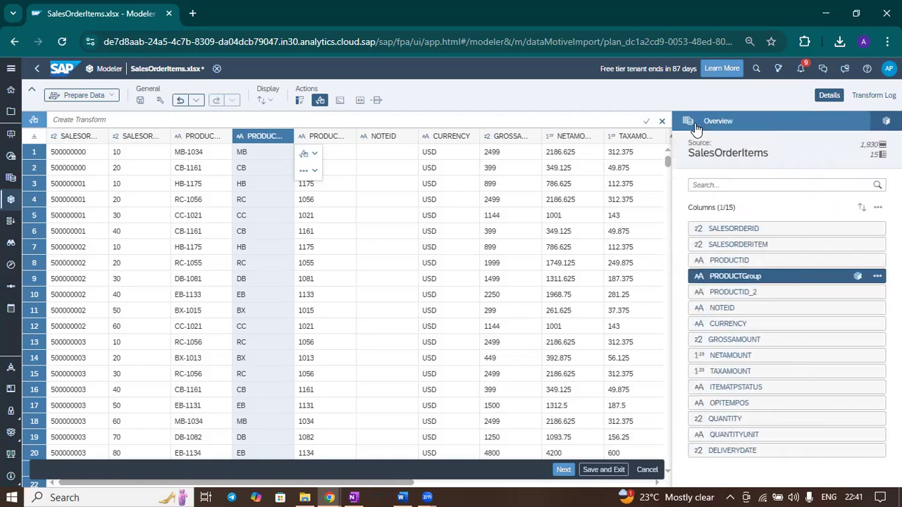
- Rename the PRODUCTID_2 column as PRODUCTIDNumber
click(856, 293)
click(750, 158)
key(BackSpace)
key(BackSpace)
text(Number)
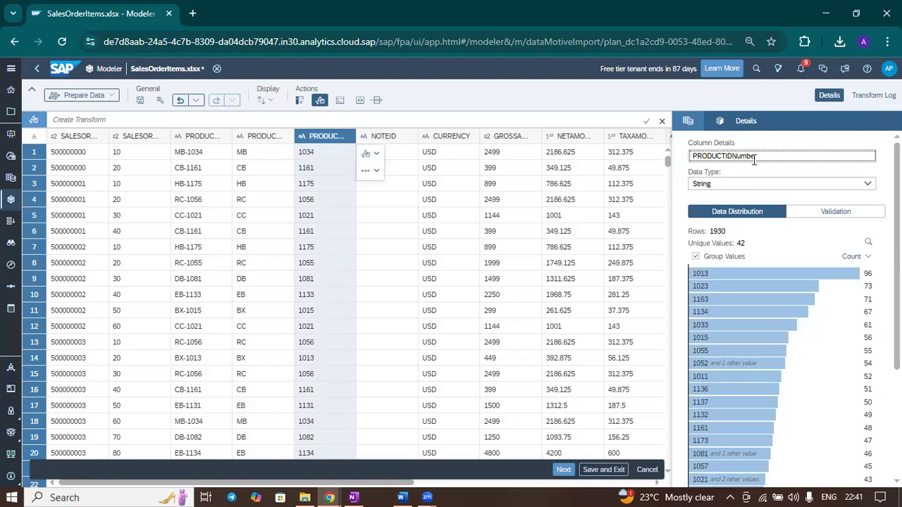
- Return to the column overview, save the prepared data and continue to the Map to Facts stage
click(688, 121)
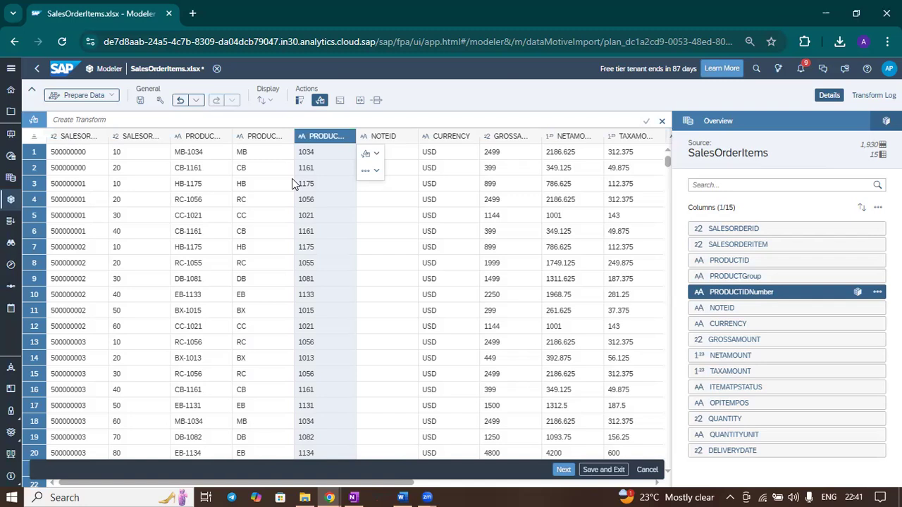
click(143, 104)
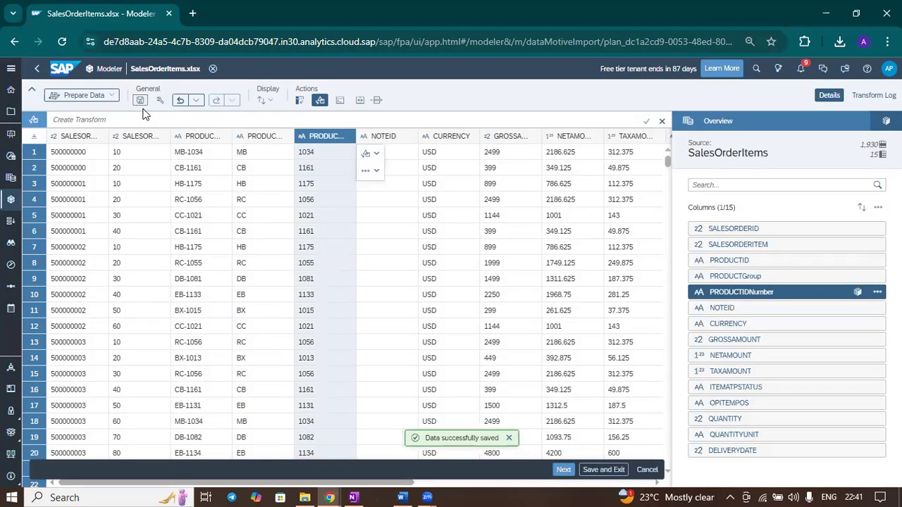
click(564, 470)
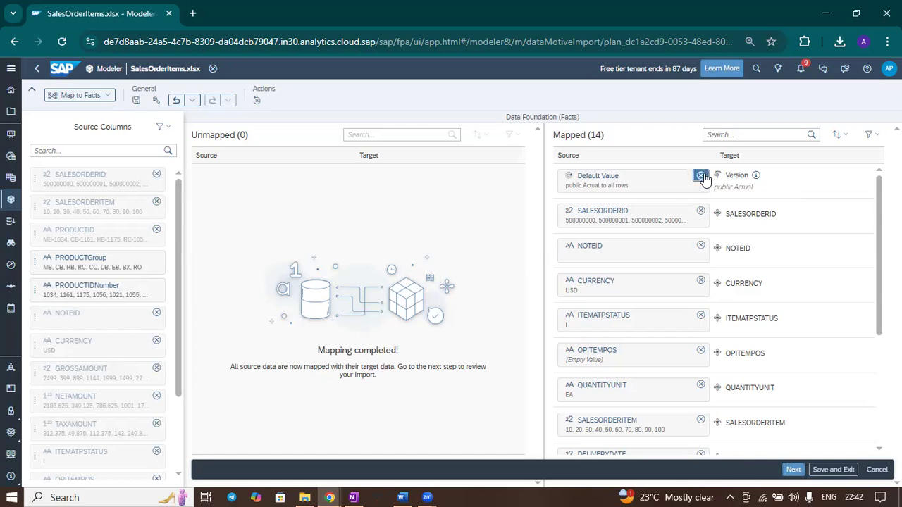
- Unmap the Version target and set its default value to public.Actual again
click(702, 176)
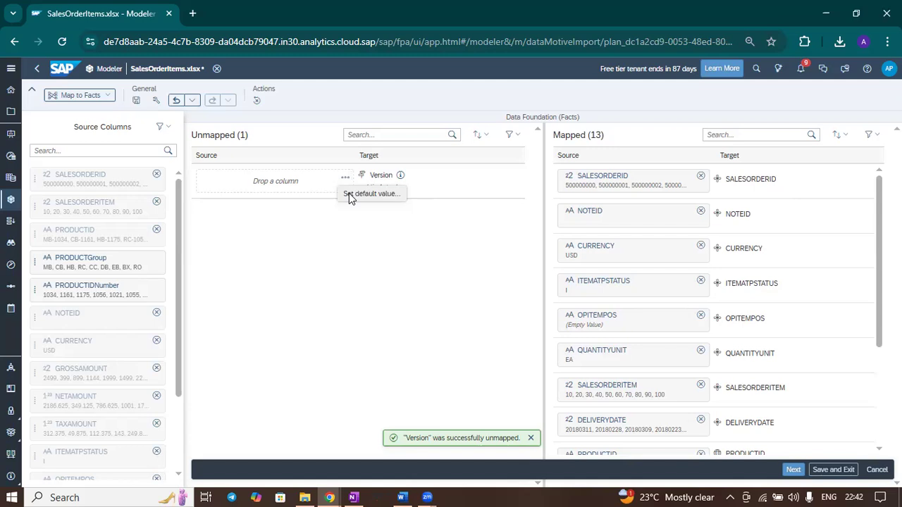
click(350, 194)
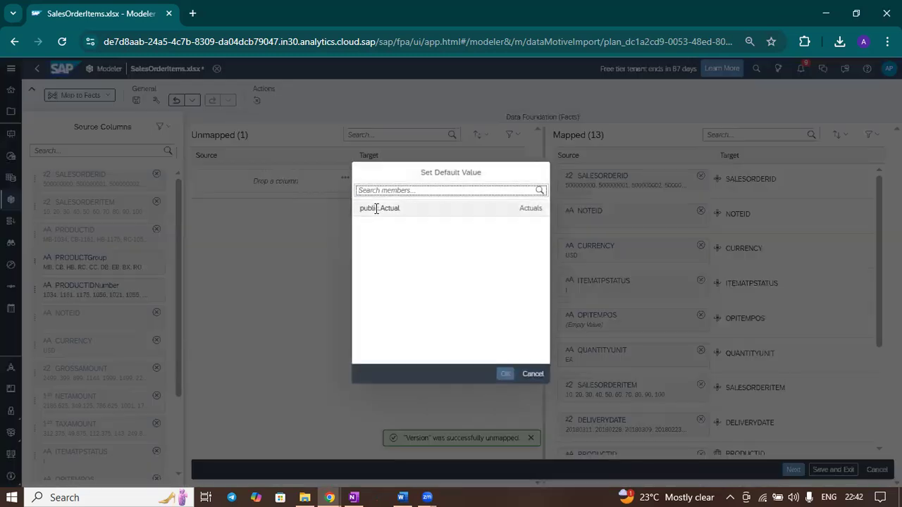
click(376, 207)
click(505, 374)
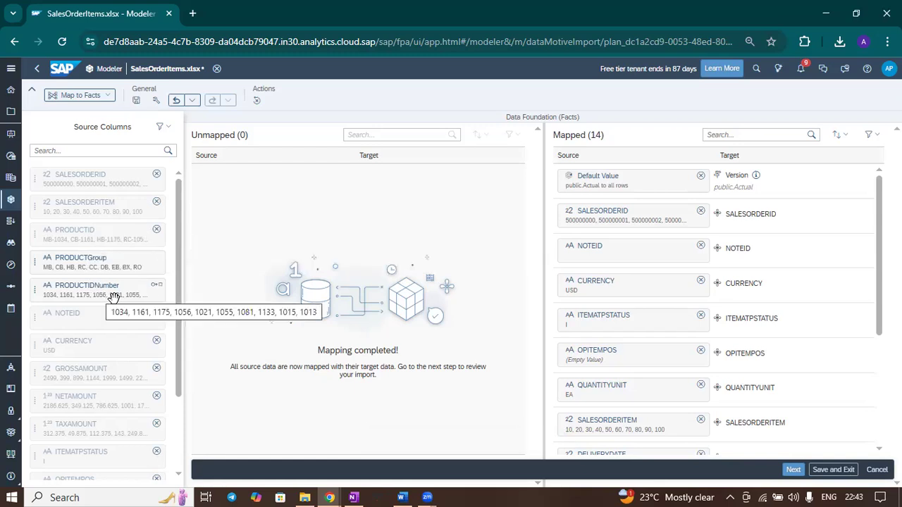
- Review the full list of mapped source columns and their targets
scroll(772, 272, down, 5)
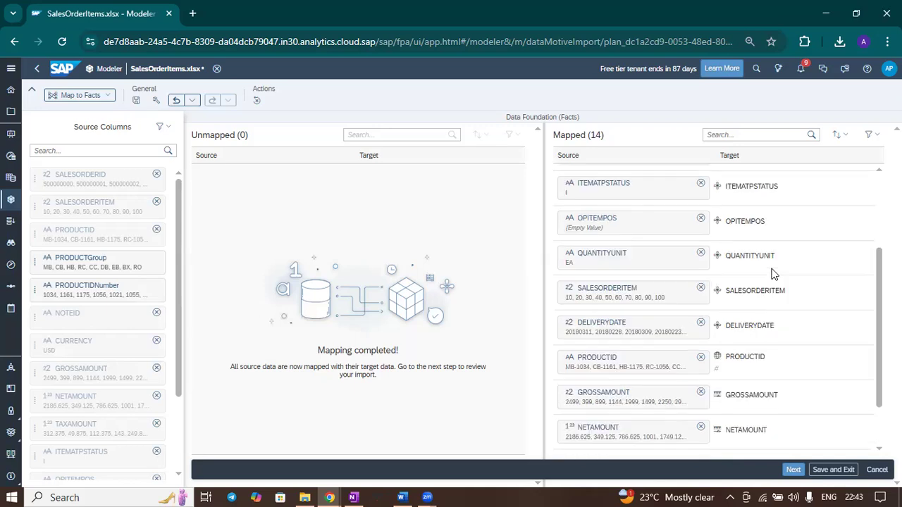
scroll(773, 299, up, 5)
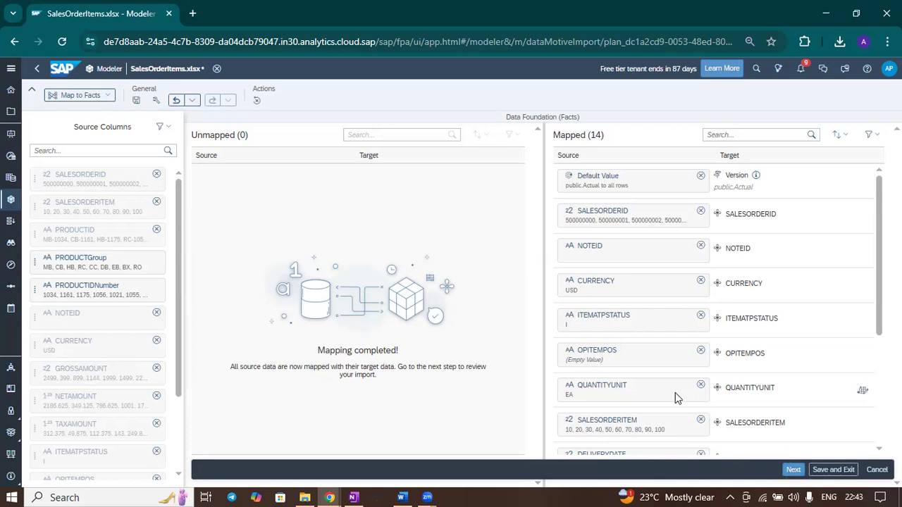
scroll(663, 391, down, 3)
scroll(662, 391, up, 2)
scroll(663, 391, up, 2)
scroll(663, 391, down, 4)
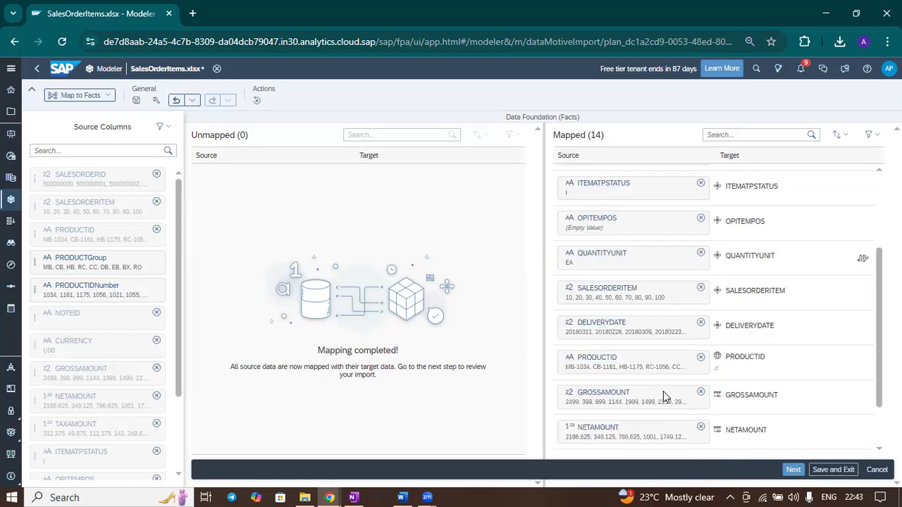
scroll(663, 391, up, 4)
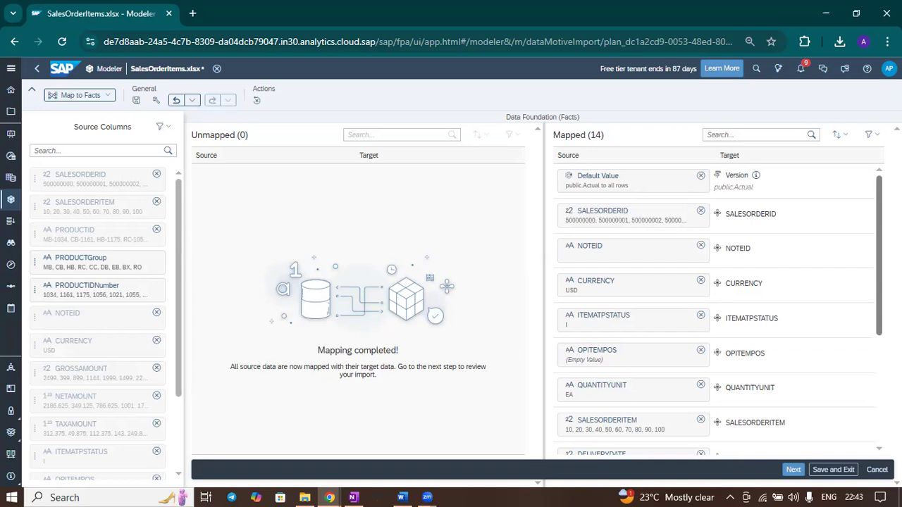
- Unmap the PRODUCTID target and try the Show all and Dimensions filters on the unmapped list
drag(878, 246, 873, 323)
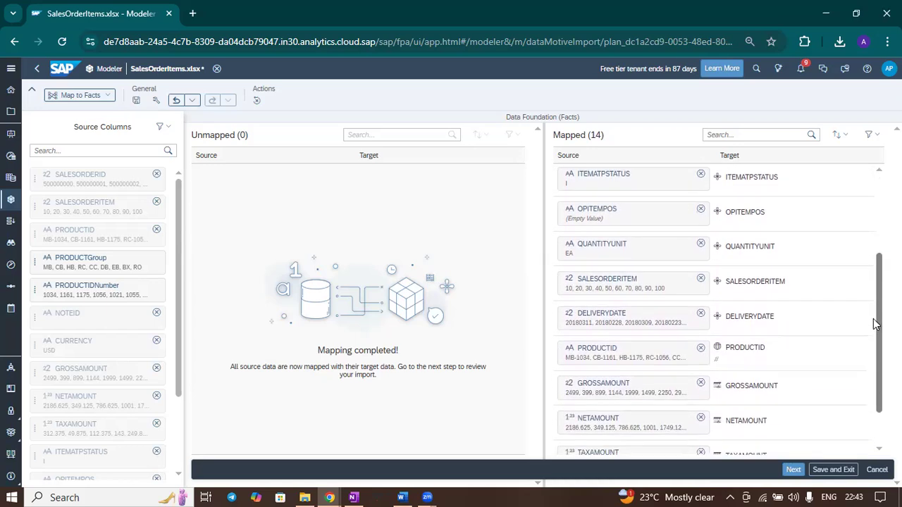
click(700, 348)
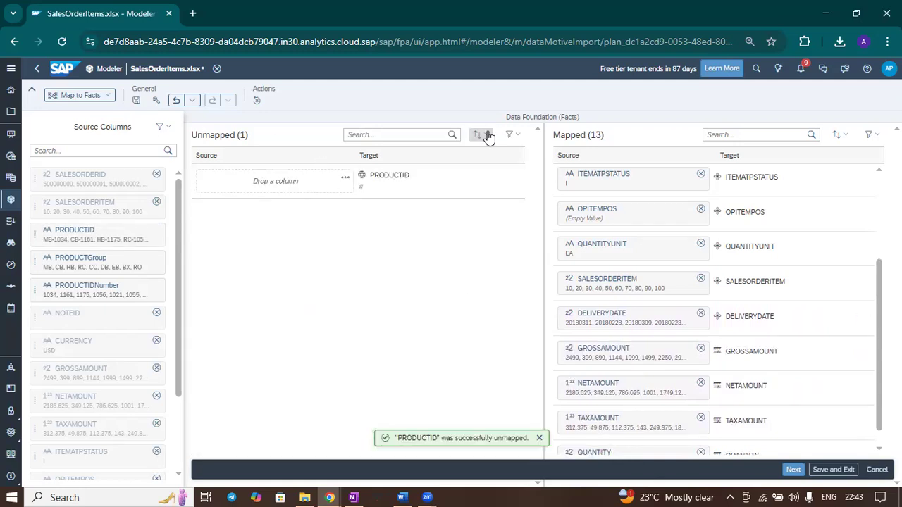
click(509, 135)
click(513, 167)
click(512, 135)
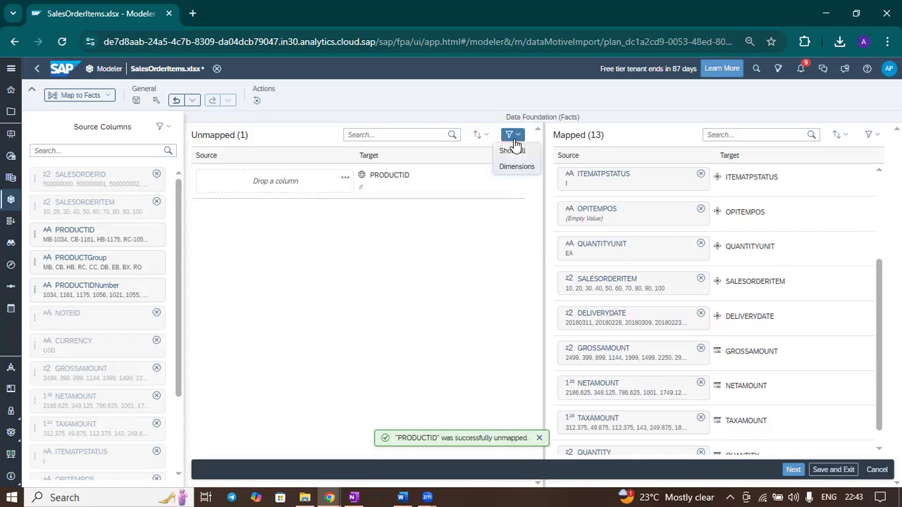
click(515, 152)
click(513, 135)
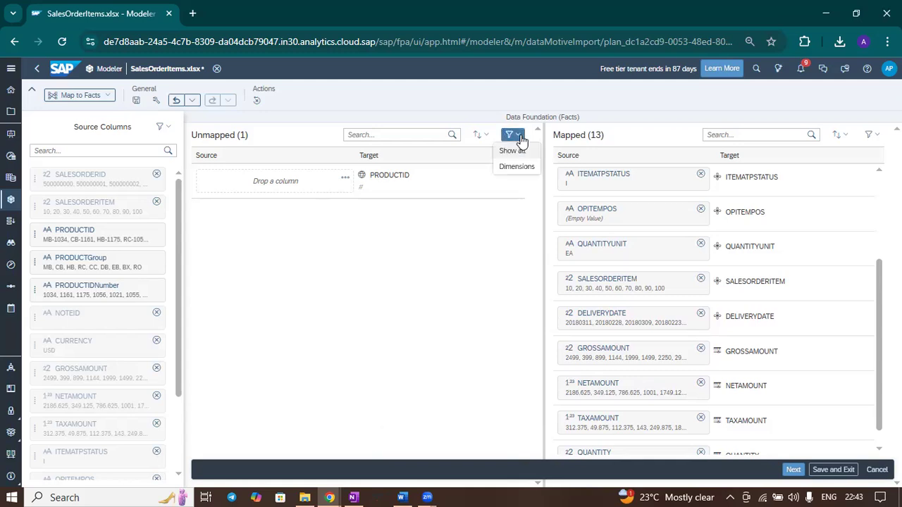
click(519, 168)
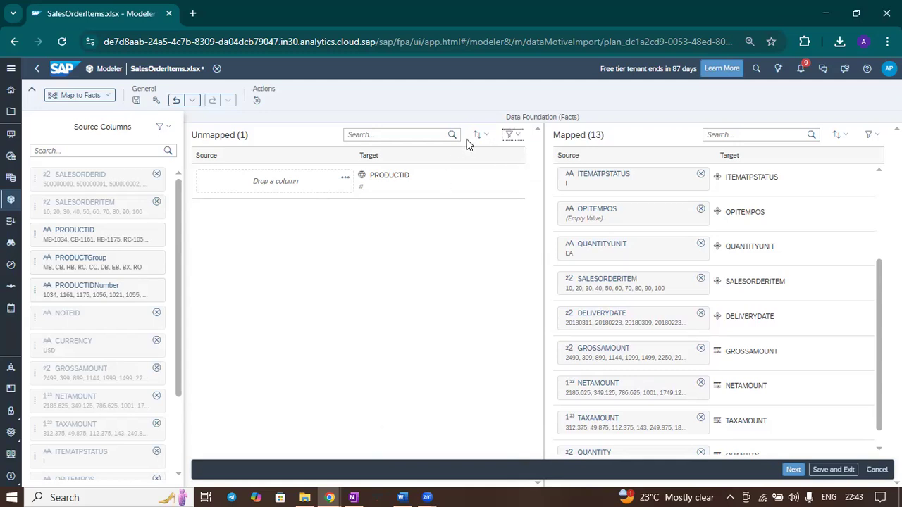
- Check the default value options for the unmapped PRODUCTID target, and map the PRODUCTID source column back to it
click(348, 179)
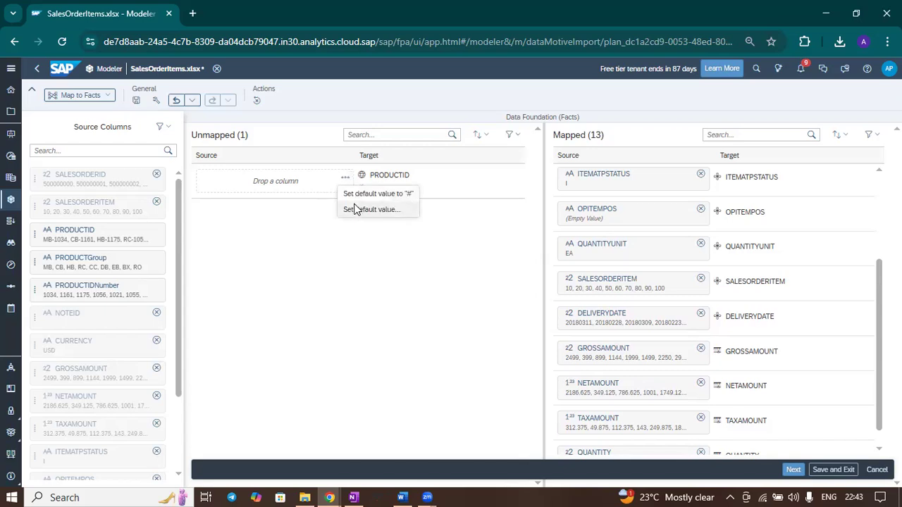
click(296, 287)
drag(74, 232, 278, 207)
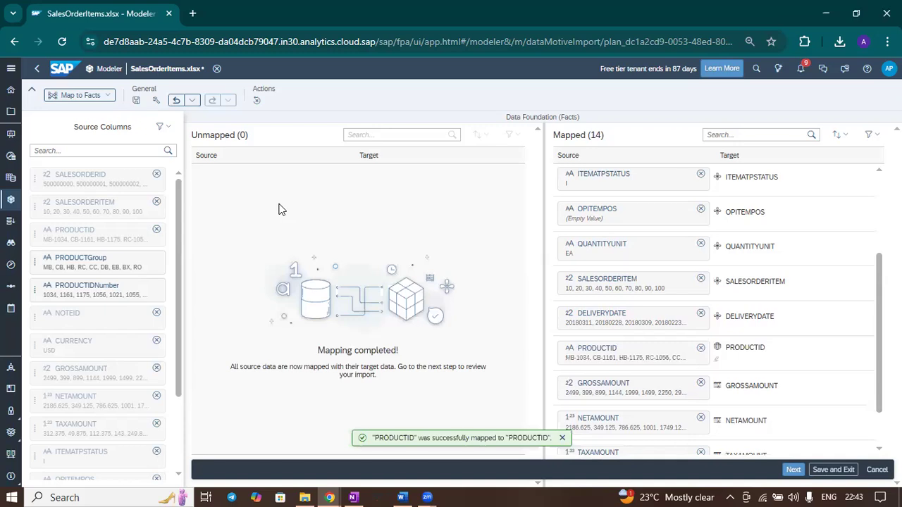
- Continue through Map Properties to Review Import, and save and exit the import job without running it
click(793, 470)
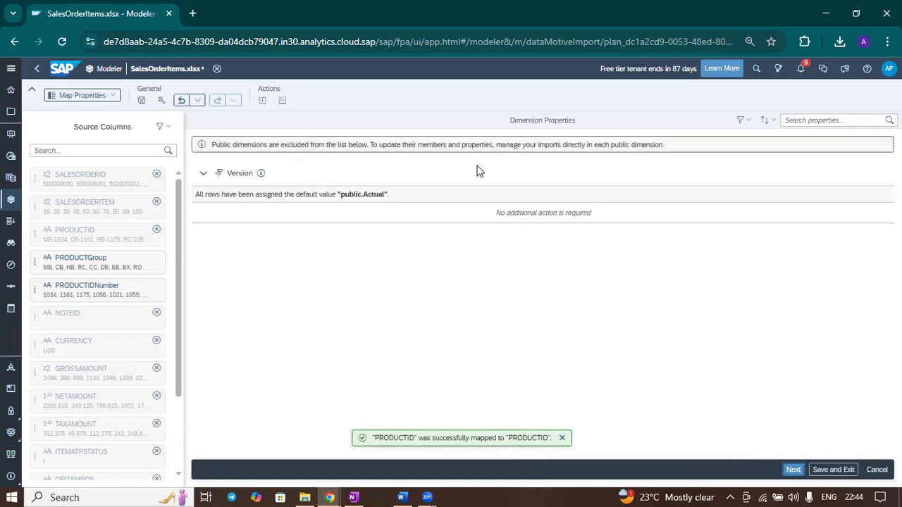
click(103, 97)
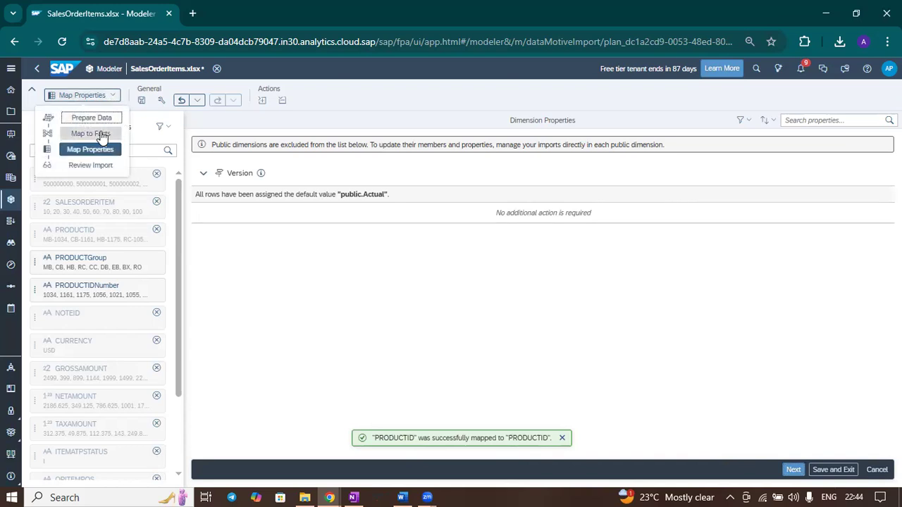
click(371, 314)
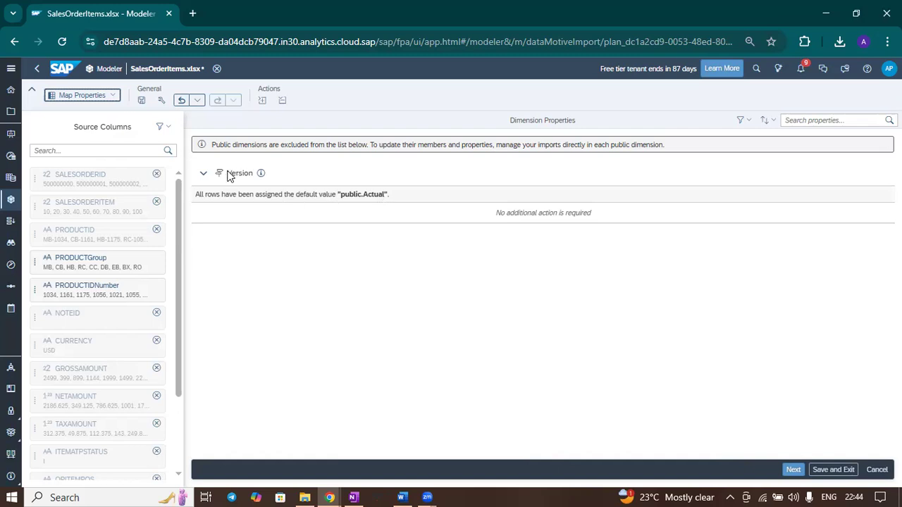
click(791, 468)
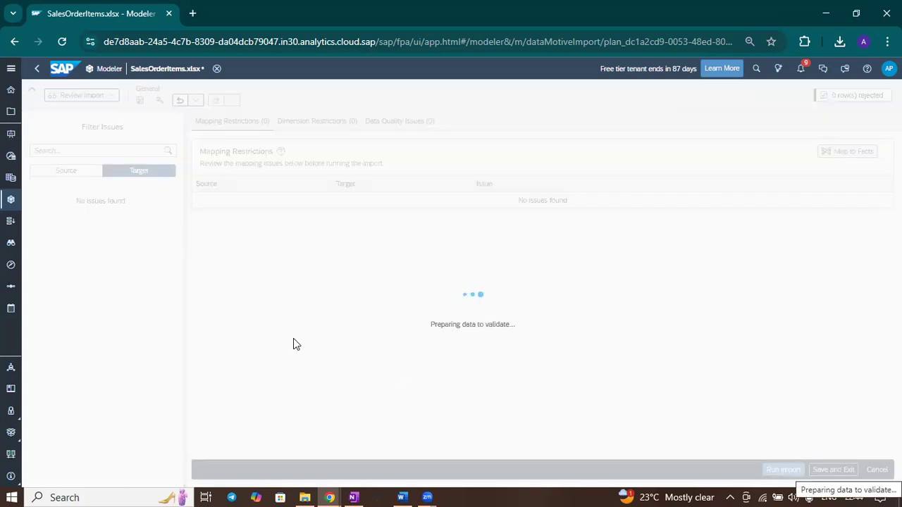
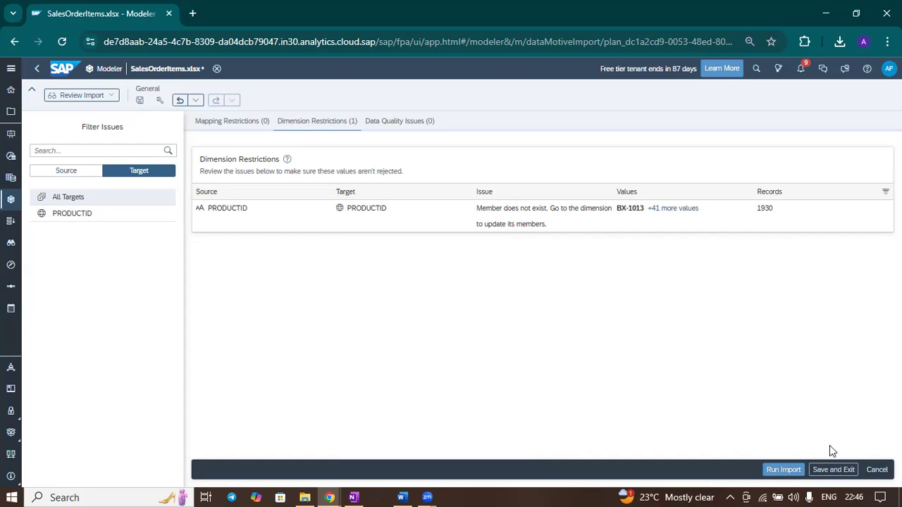
click(841, 473)
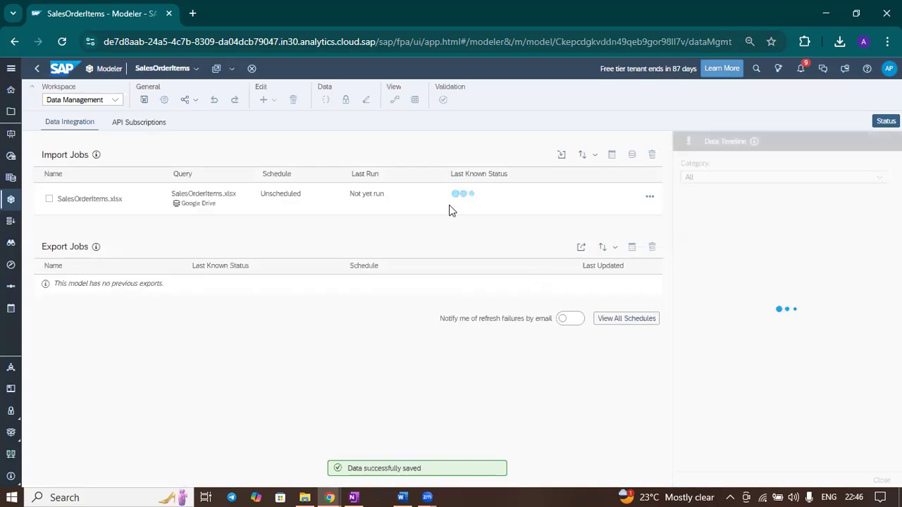
- Open the public dimension PRODUCTID from the Modeler and switch it to the Data Management workspace
click(13, 69)
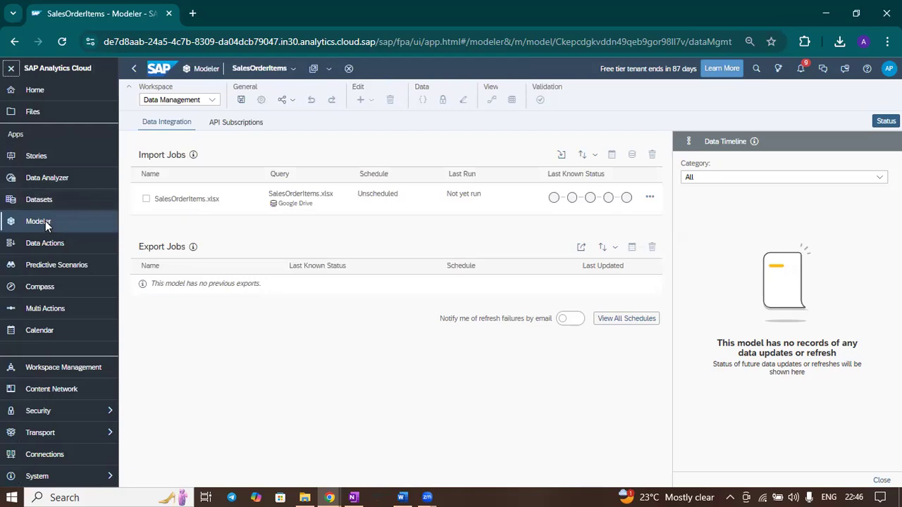
click(45, 221)
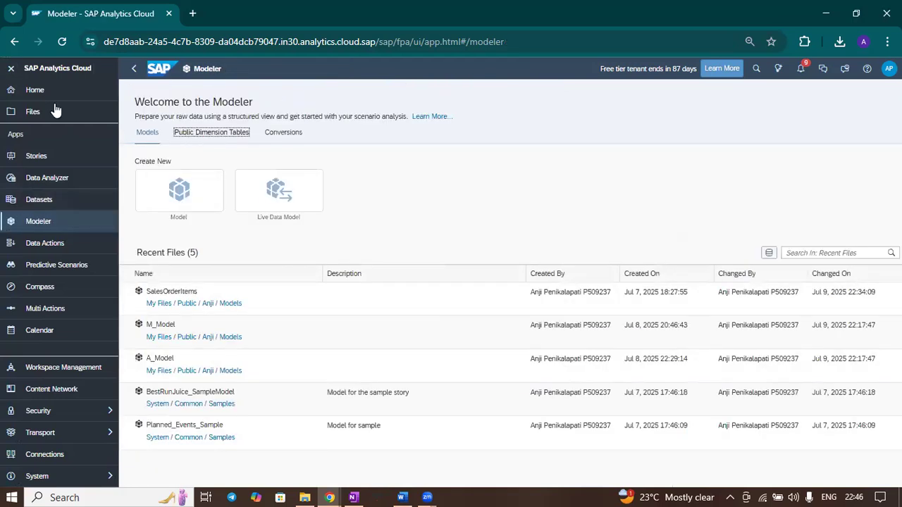
click(12, 69)
click(119, 294)
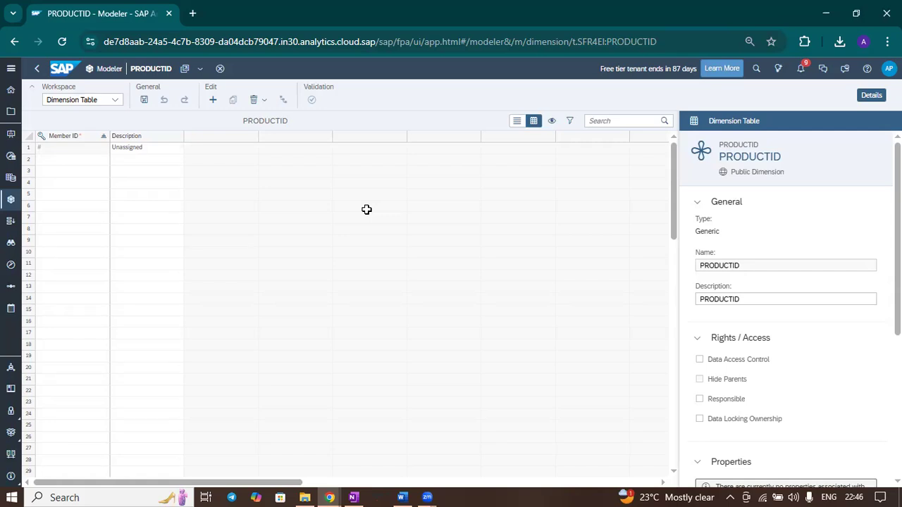
click(116, 103)
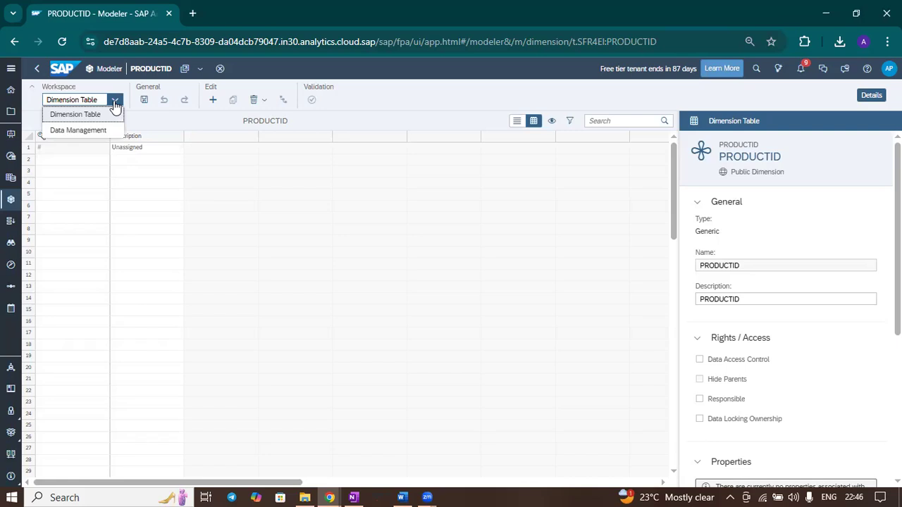
click(80, 130)
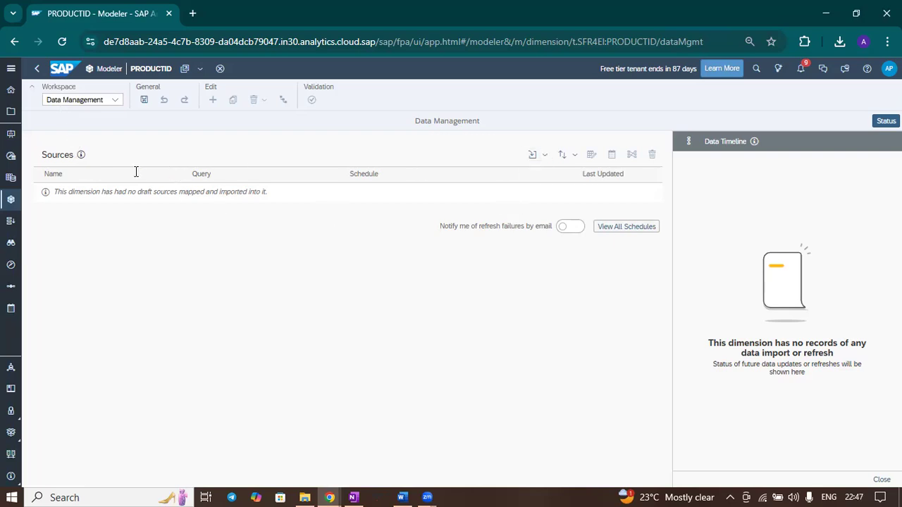
- Start a data source import into the dimension, filter the sources to Cloud and choose Google Drive
click(548, 160)
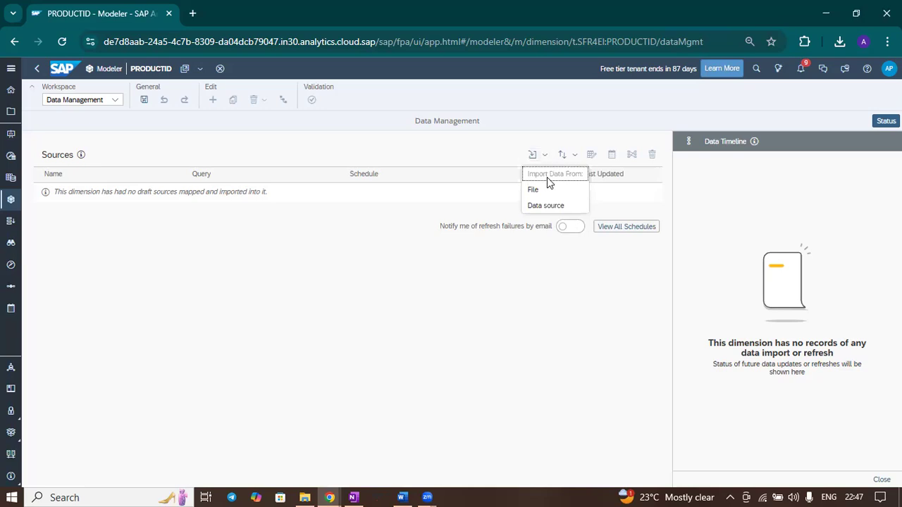
click(535, 211)
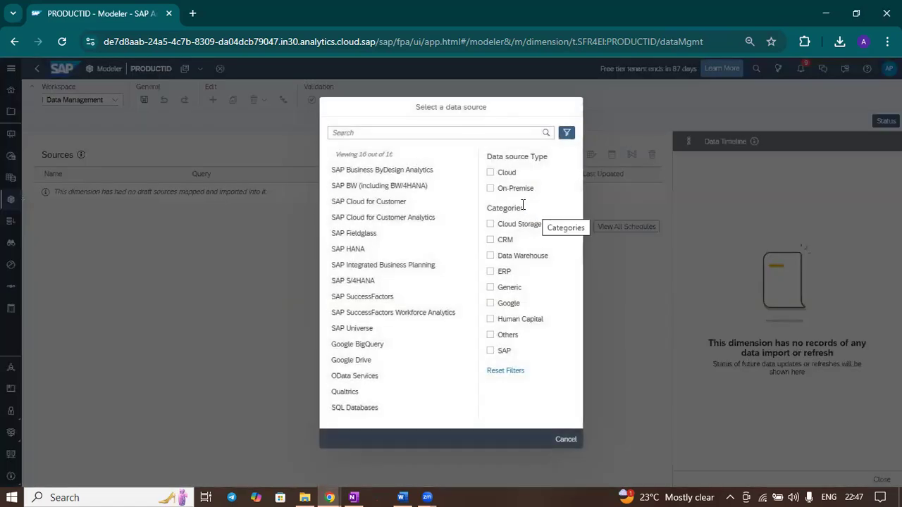
click(504, 176)
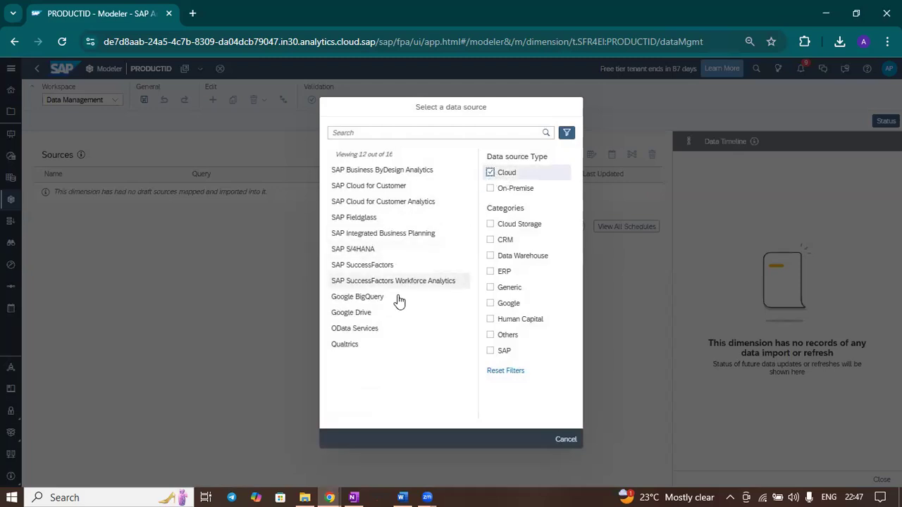
click(356, 314)
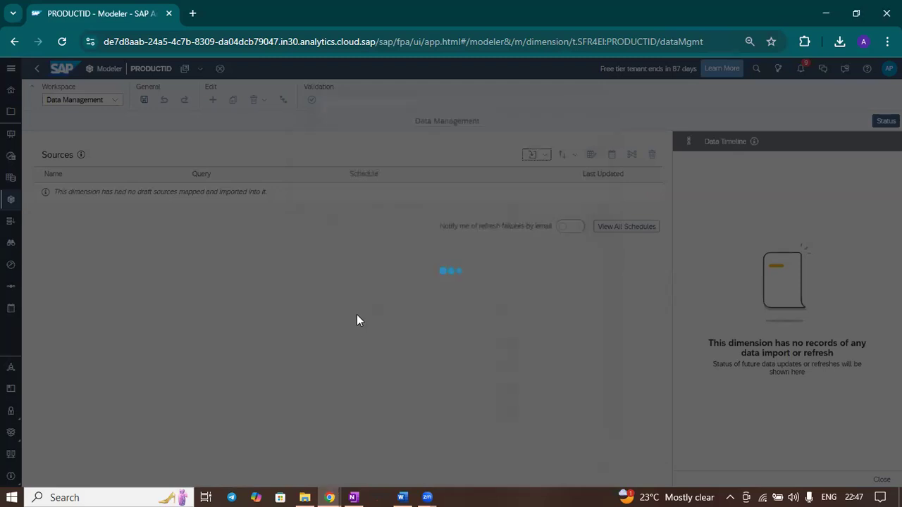
- Choose the existing Google account connection for the Google Drive import and continue to file selection
click(567, 315)
click(373, 358)
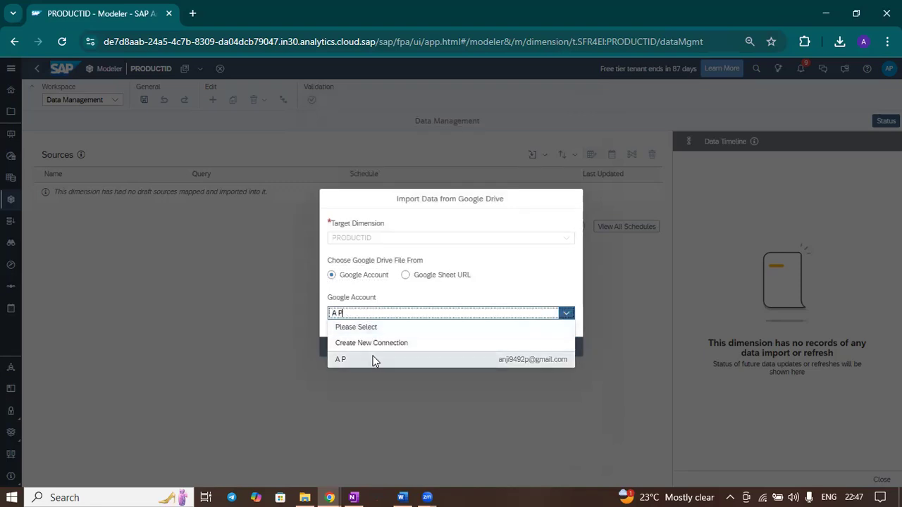
click(533, 347)
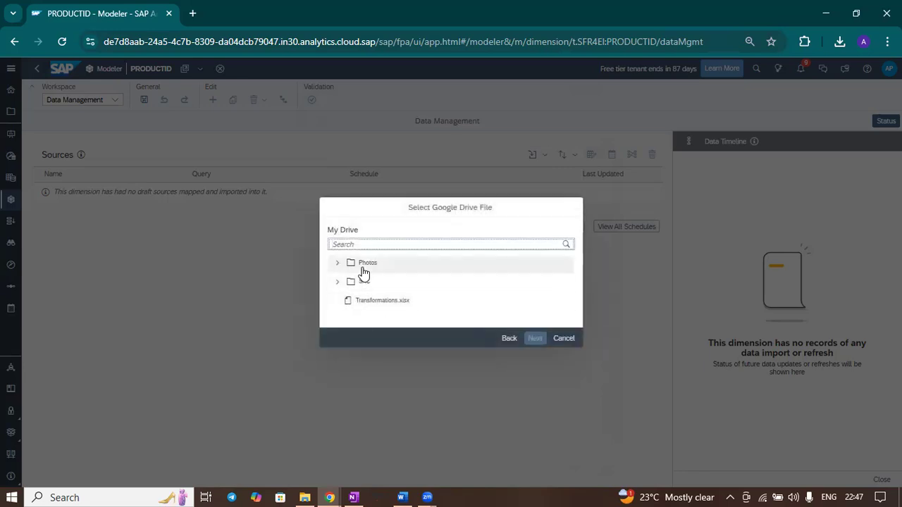
- Select Products.xlsx from the SAC folder in My Drive and load it with the first row as column headers
click(364, 273)
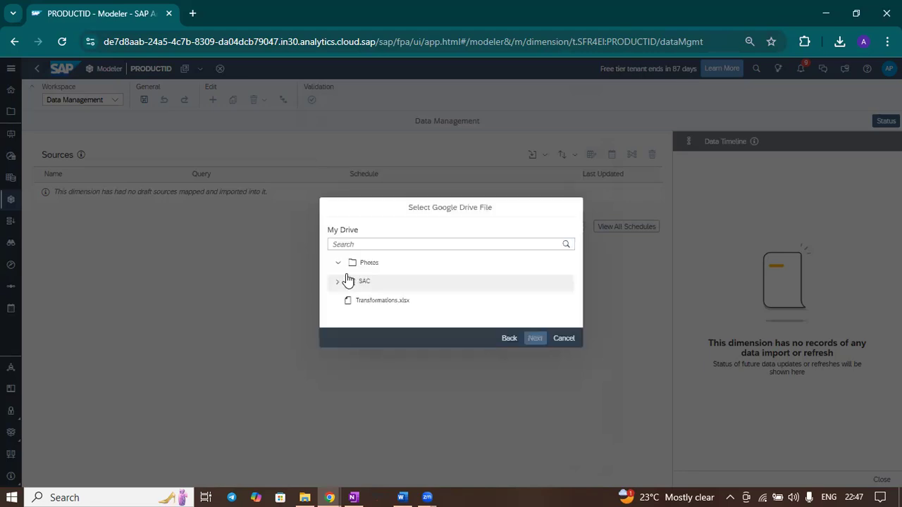
click(352, 281)
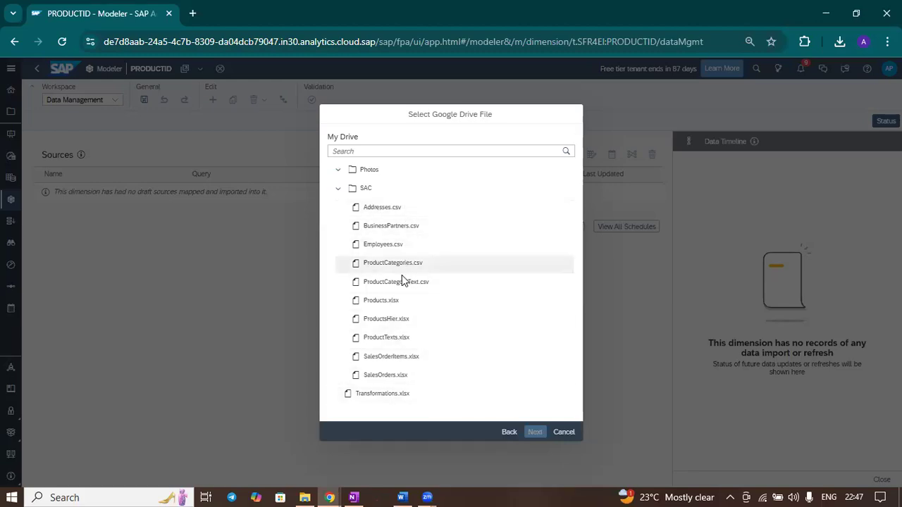
click(396, 303)
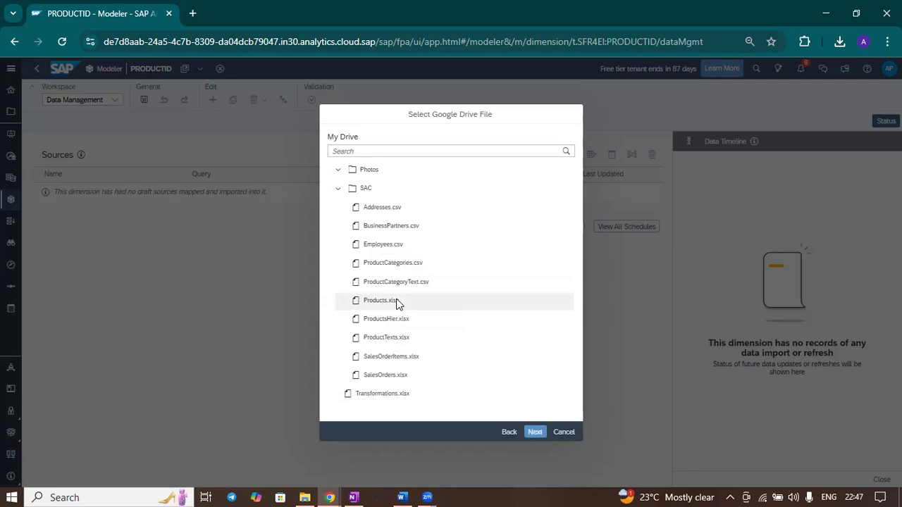
click(535, 434)
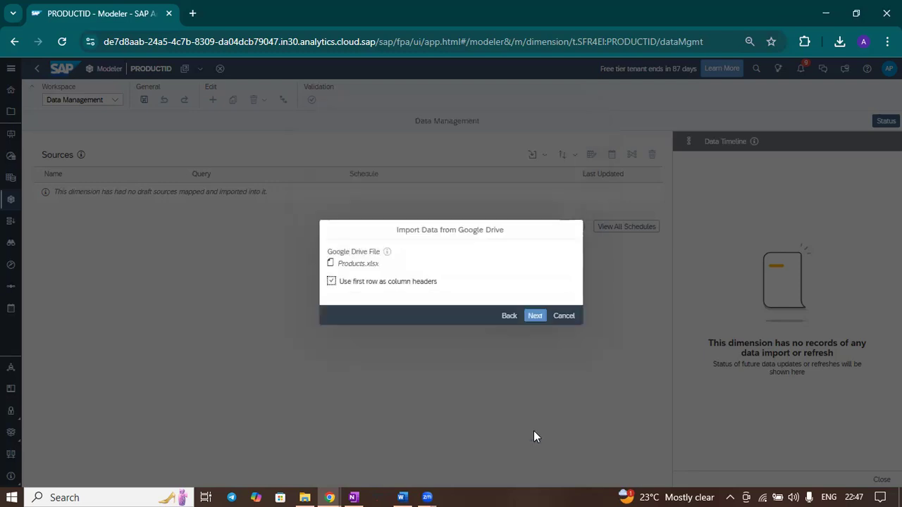
click(535, 316)
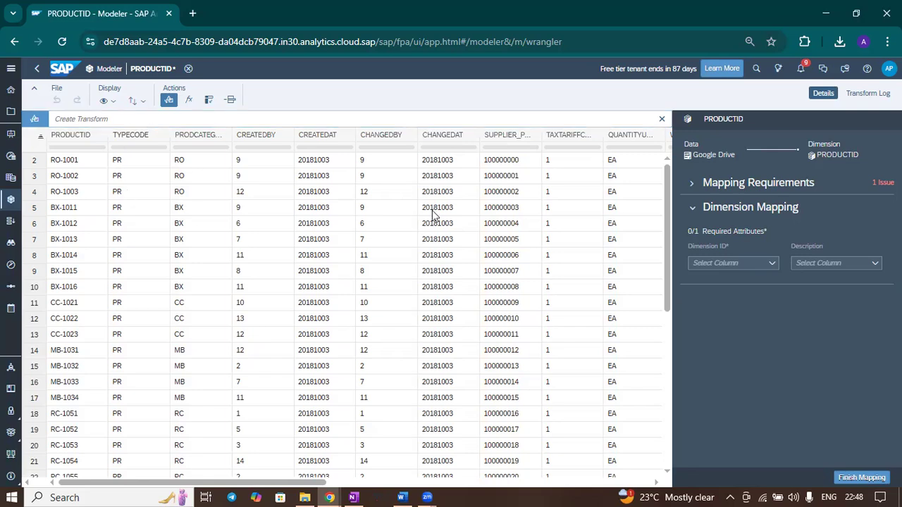
- Look at the available transform types and the Calculated Columns editor, and close it without adding a column
click(211, 121)
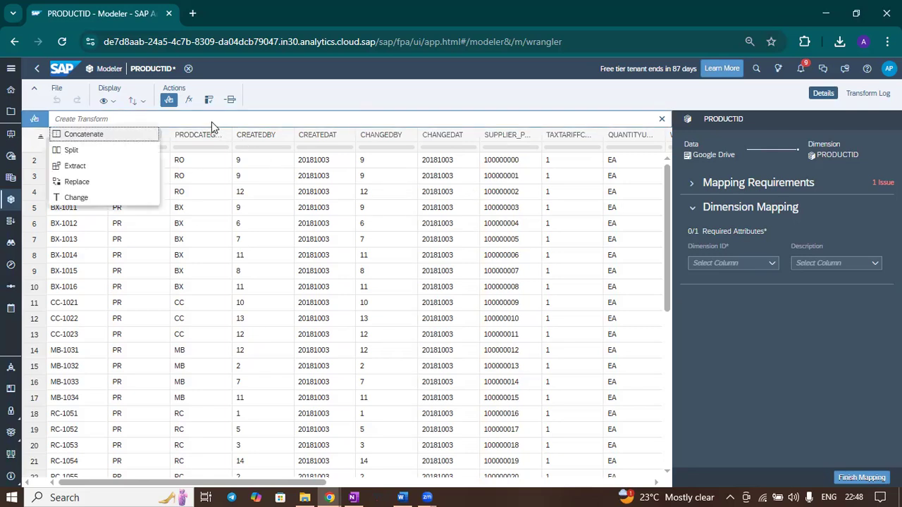
click(190, 100)
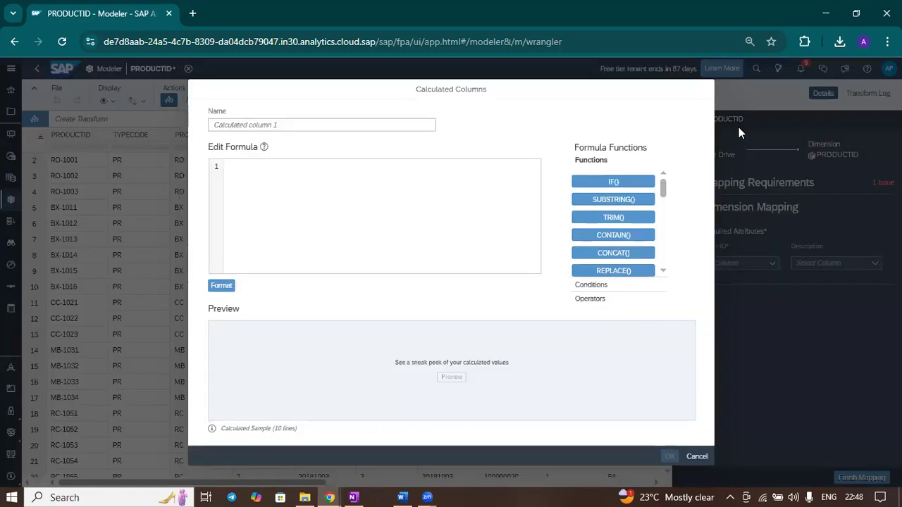
click(697, 456)
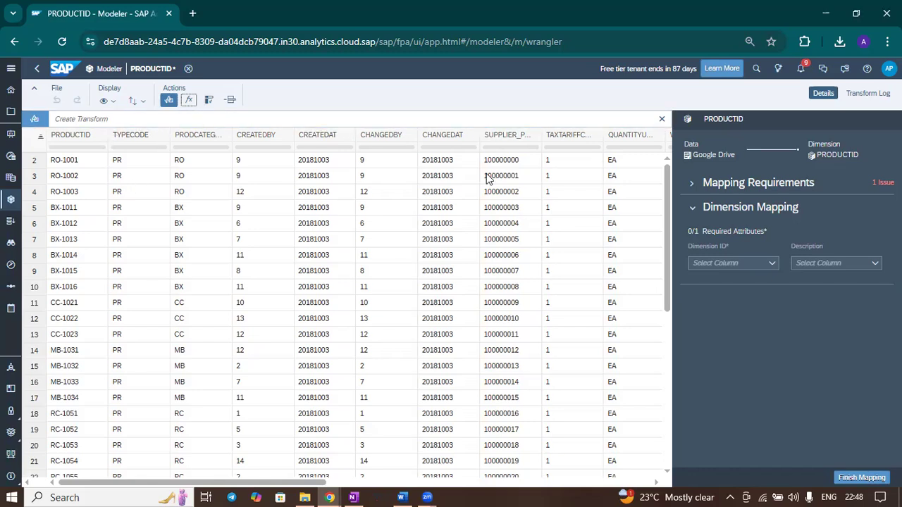
- Expand the mapping requirements and map the PRODUCTID column to Dimension ID, clearing and reapplying the mapping once
click(692, 184)
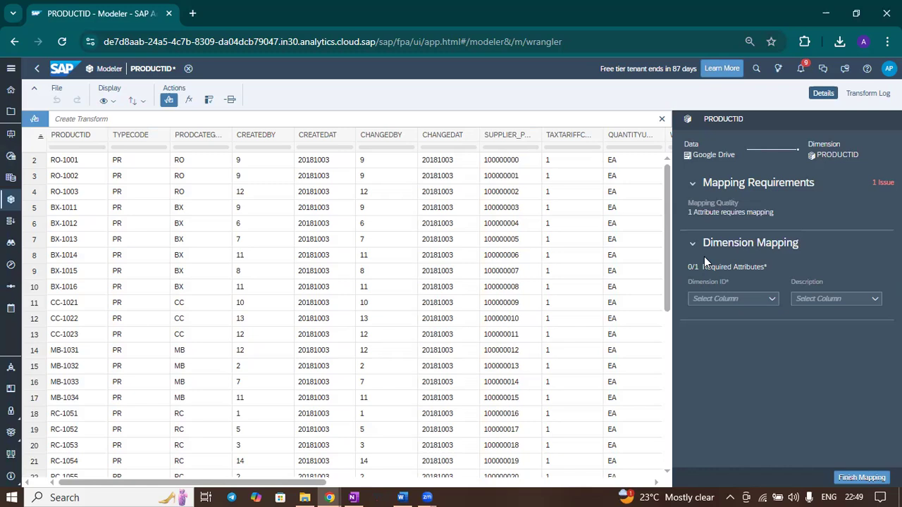
click(766, 302)
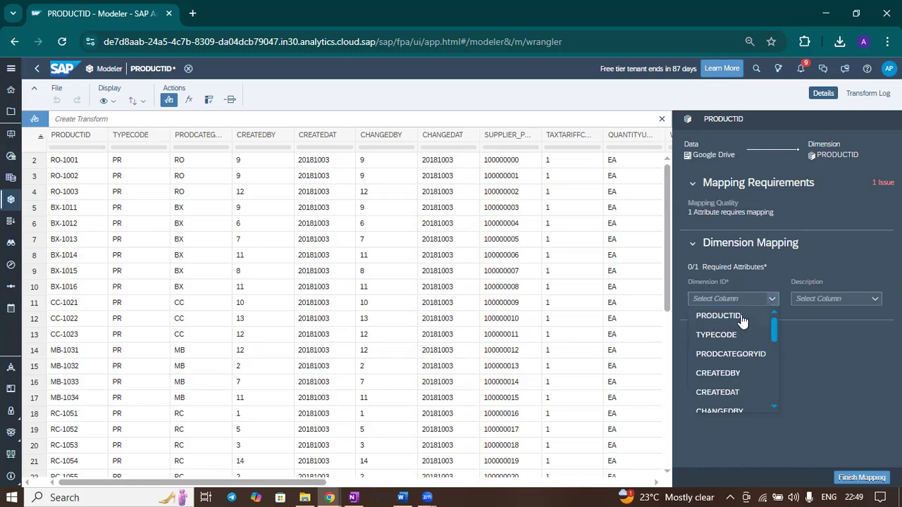
click(740, 314)
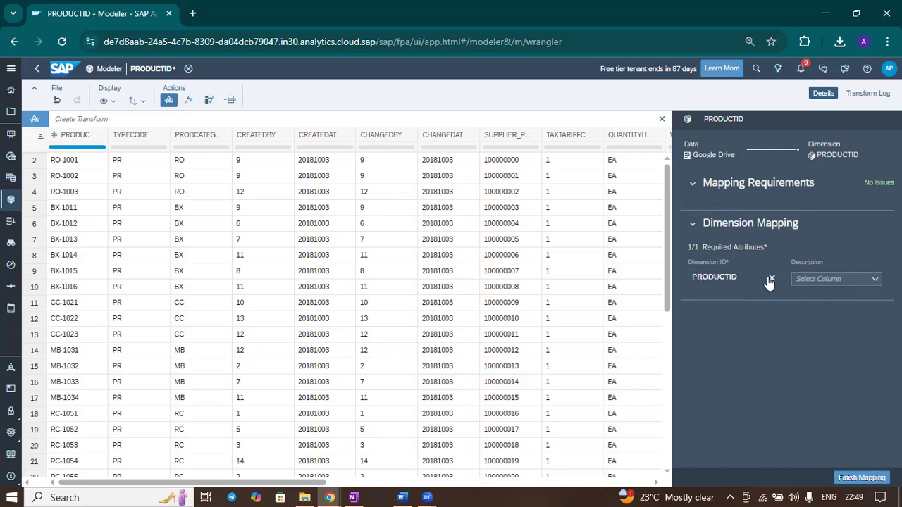
click(771, 279)
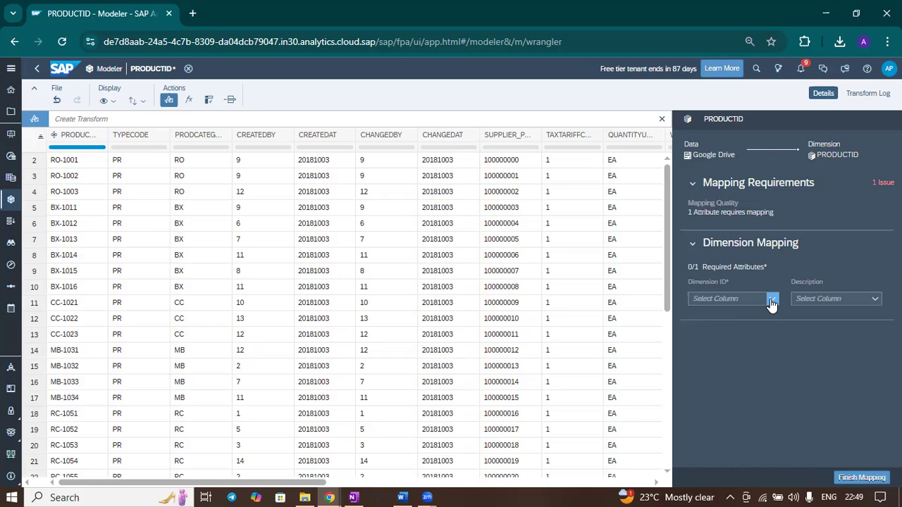
click(773, 302)
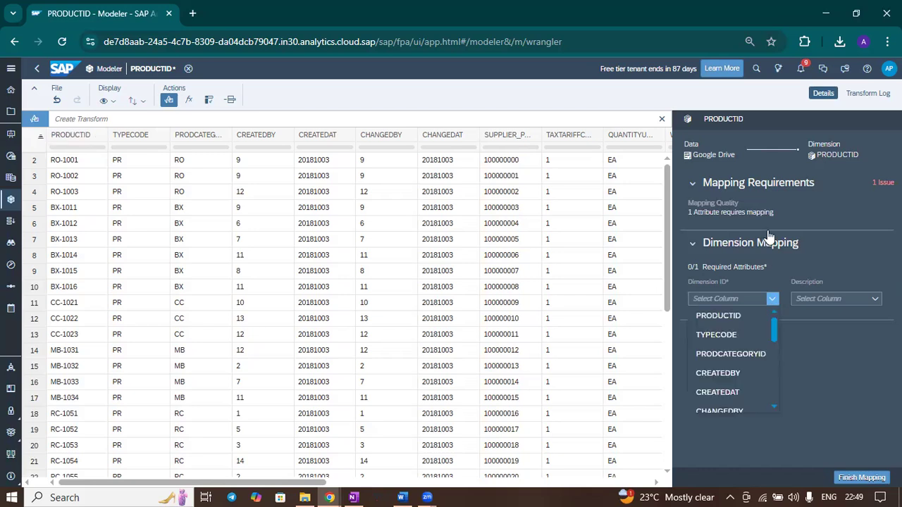
click(733, 316)
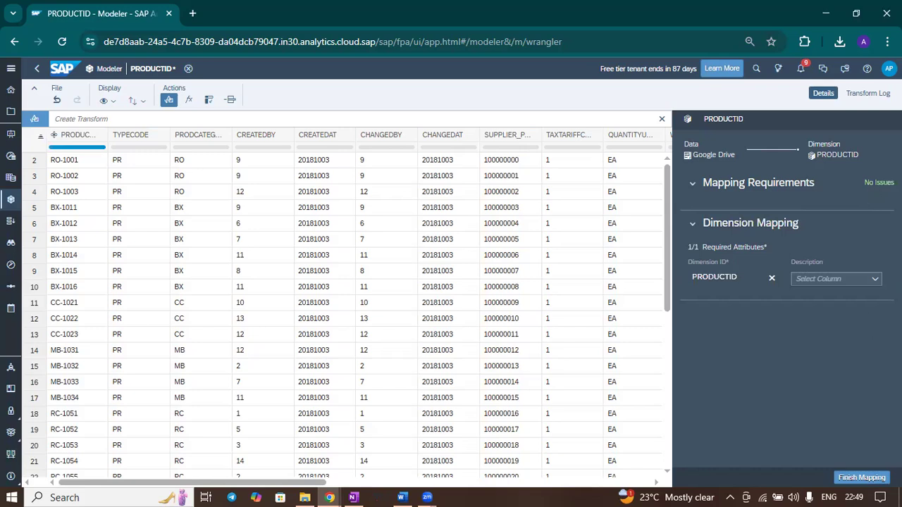
- Finish the mapping and confirm the import of Products.xlsx into the dimension
click(877, 477)
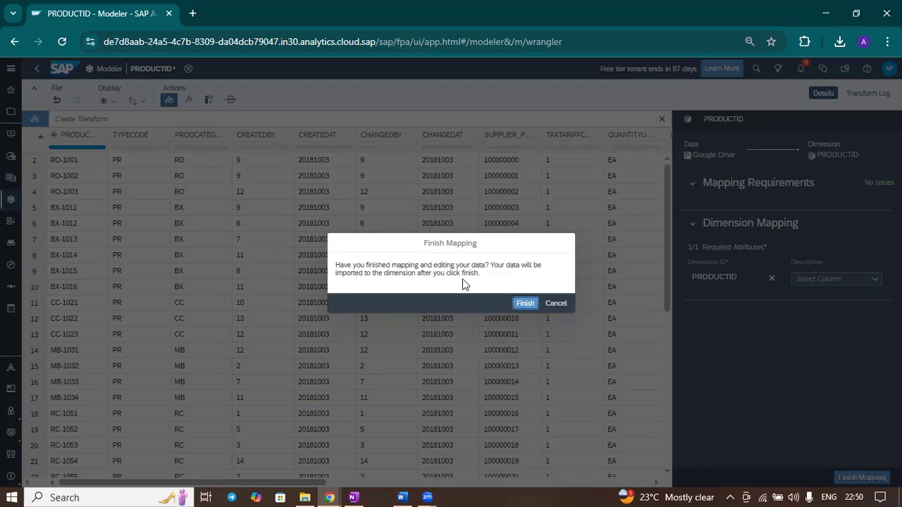
click(524, 304)
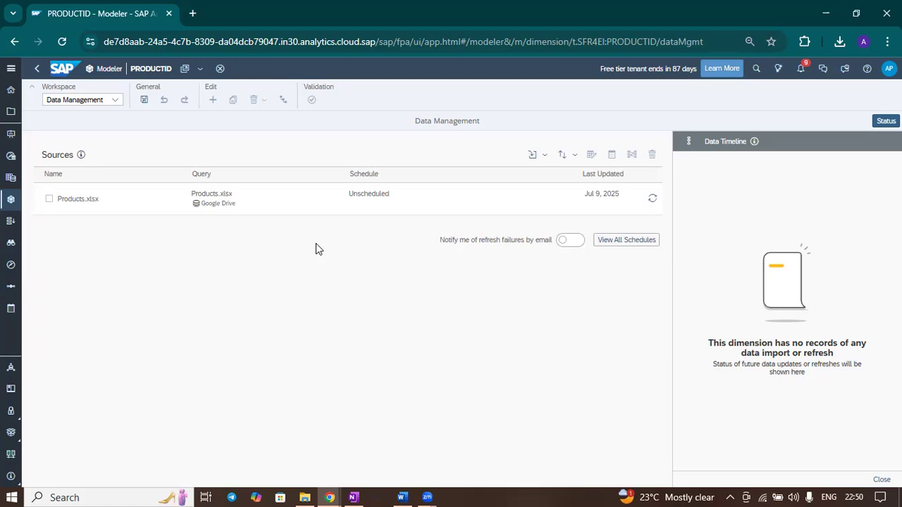
click(629, 201)
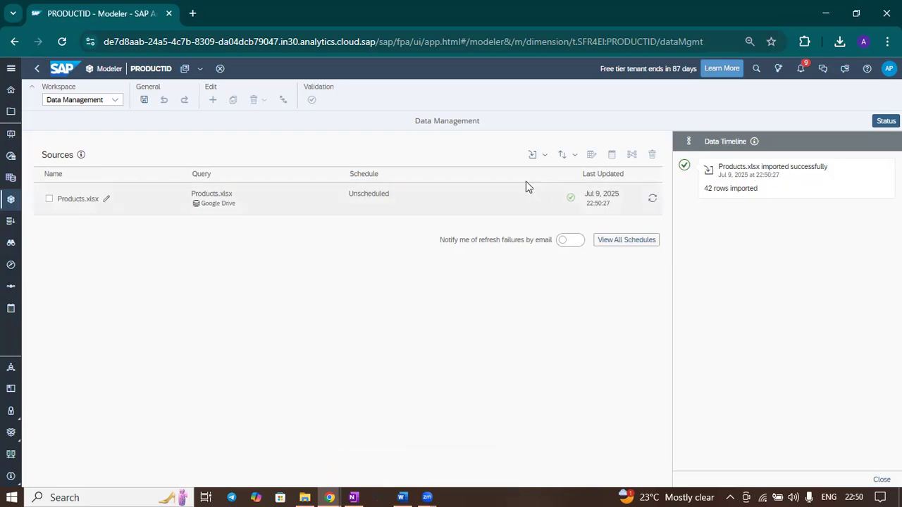
- Switch to the Dimension Table workspace and check the imported product member IDs
click(114, 103)
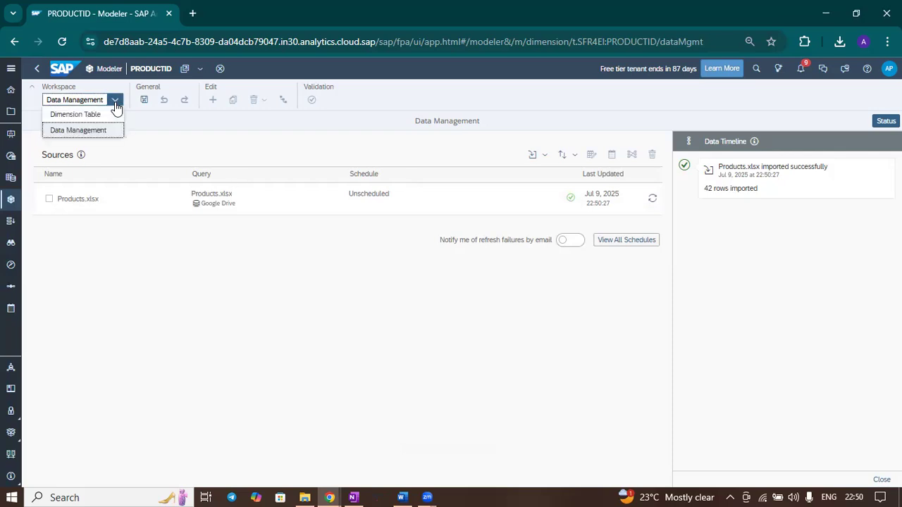
click(103, 115)
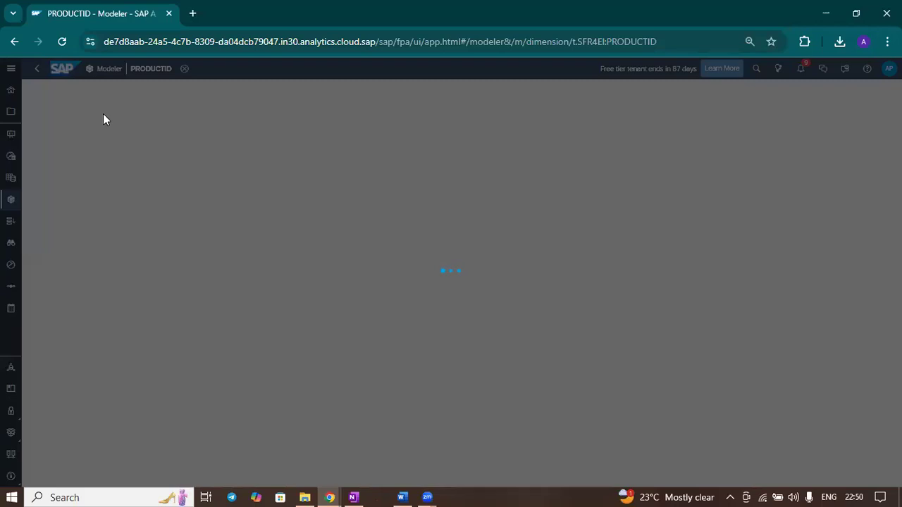
scroll(69, 169, down, 10)
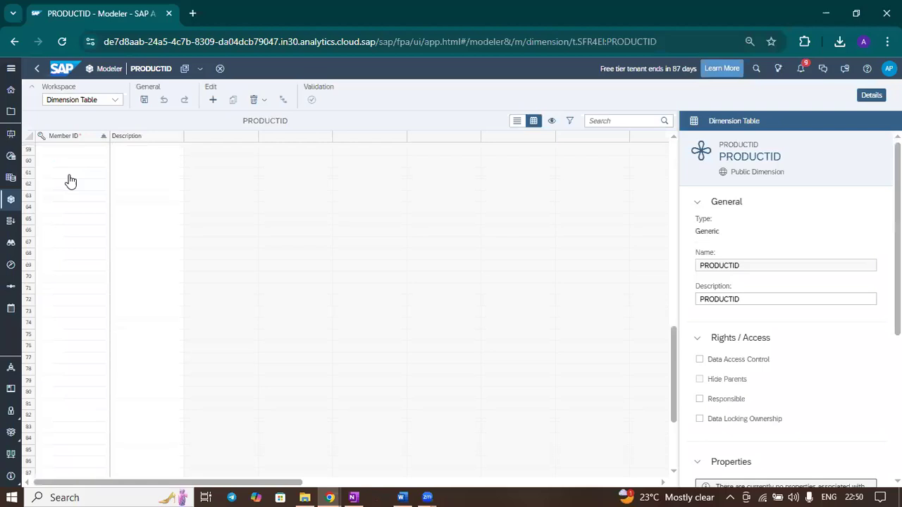
scroll(68, 179, up, 7)
- Return to the Data Management workspace and review the mapping summary of the Products.xlsx source
click(115, 100)
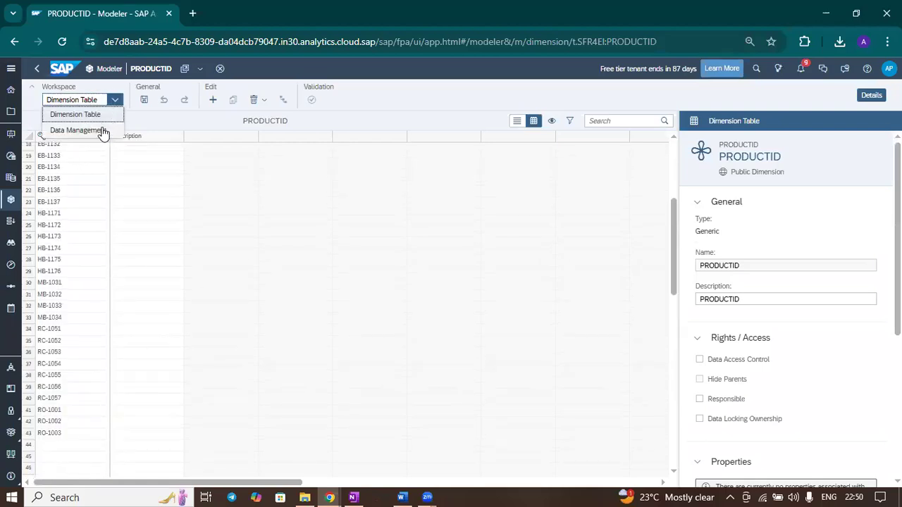
click(103, 132)
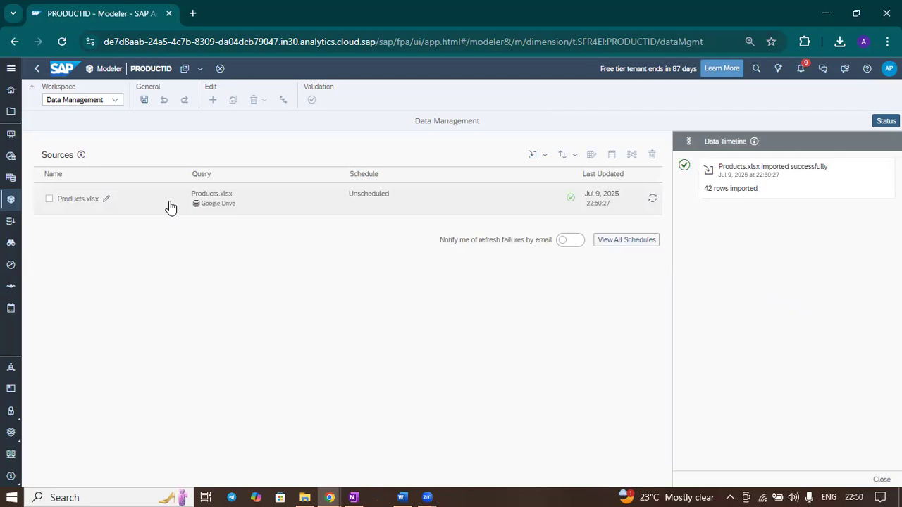
click(50, 200)
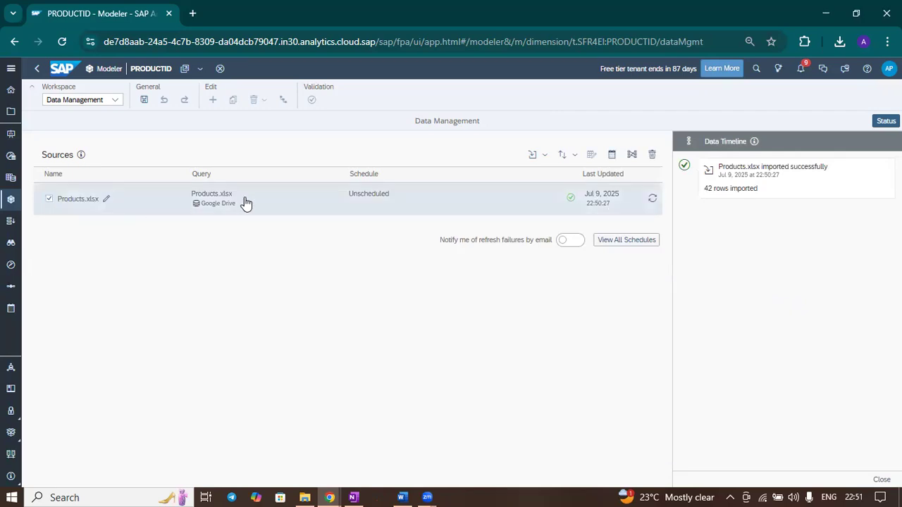
click(49, 199)
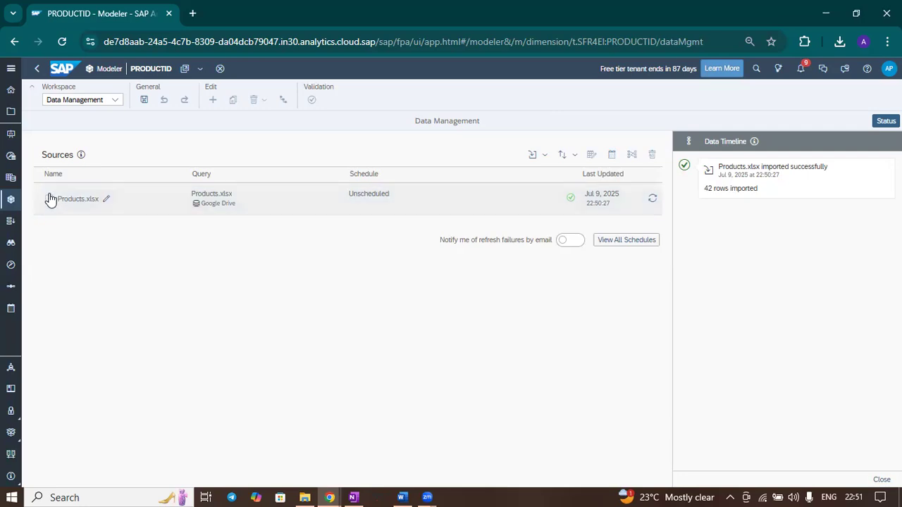
click(49, 199)
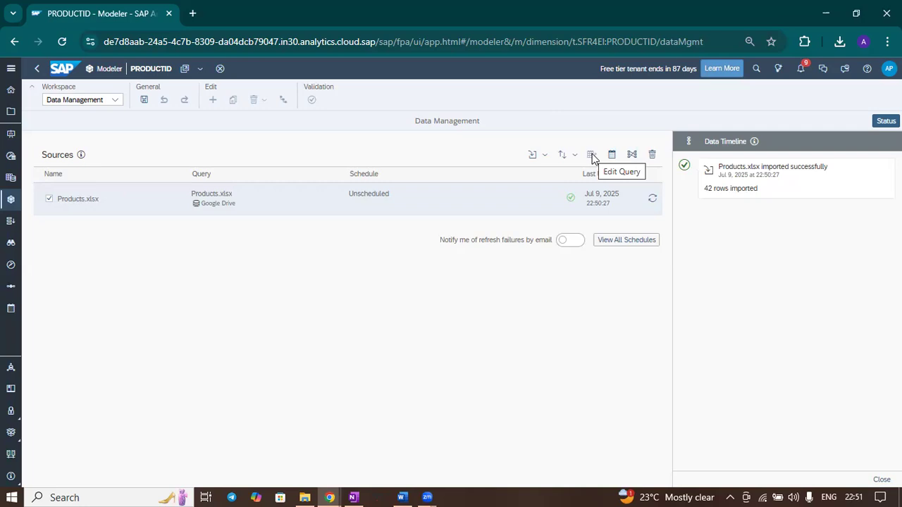
click(632, 159)
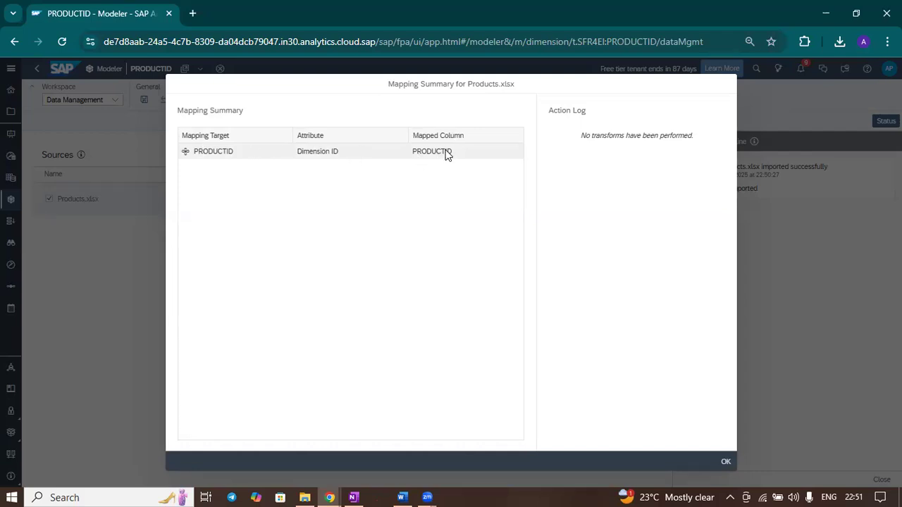
click(729, 463)
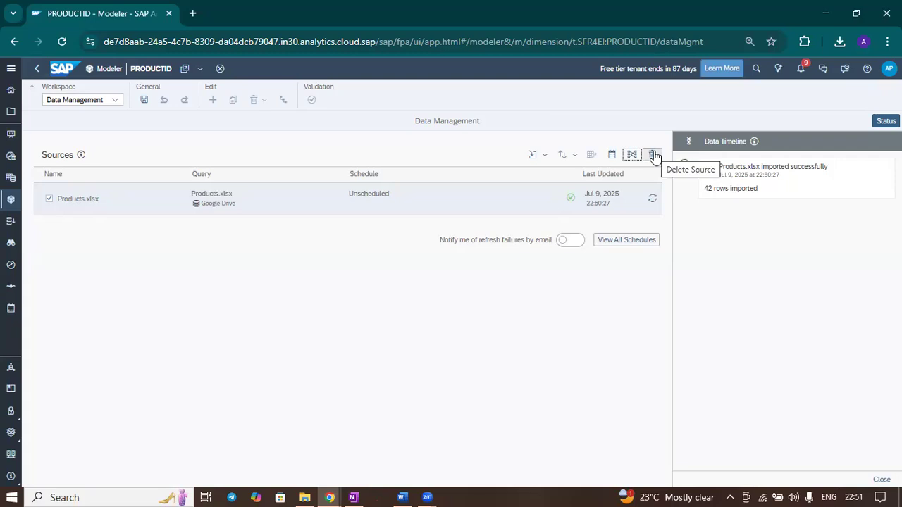
- Open the schedule settings for the Products.xlsx source and set its frequency to Repeating with Daily recurrence
click(613, 159)
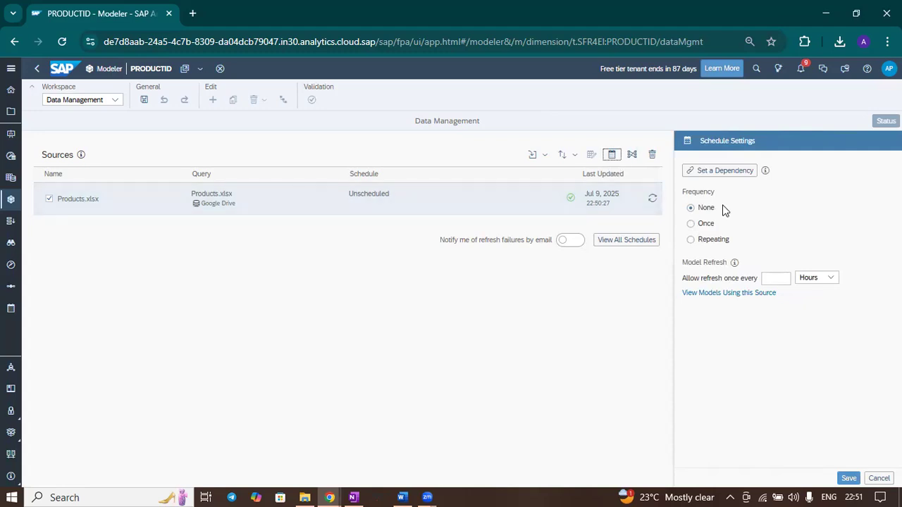
click(705, 224)
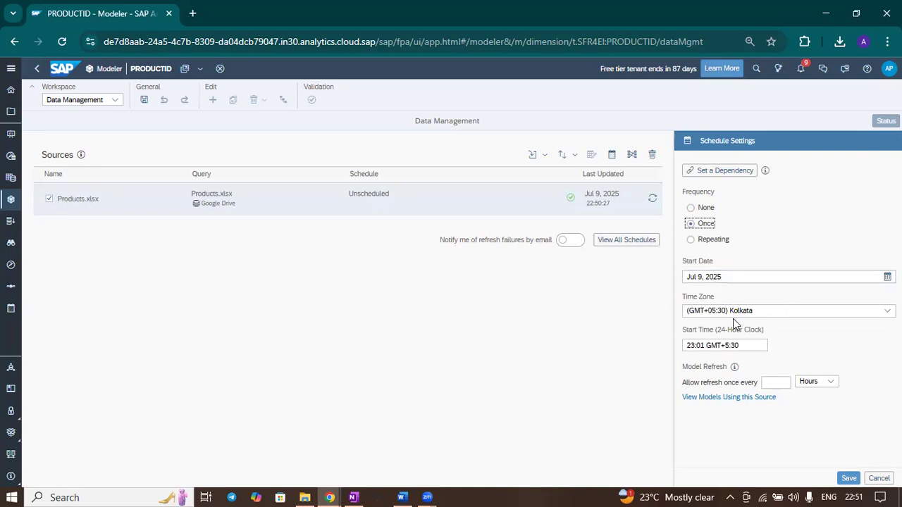
click(707, 242)
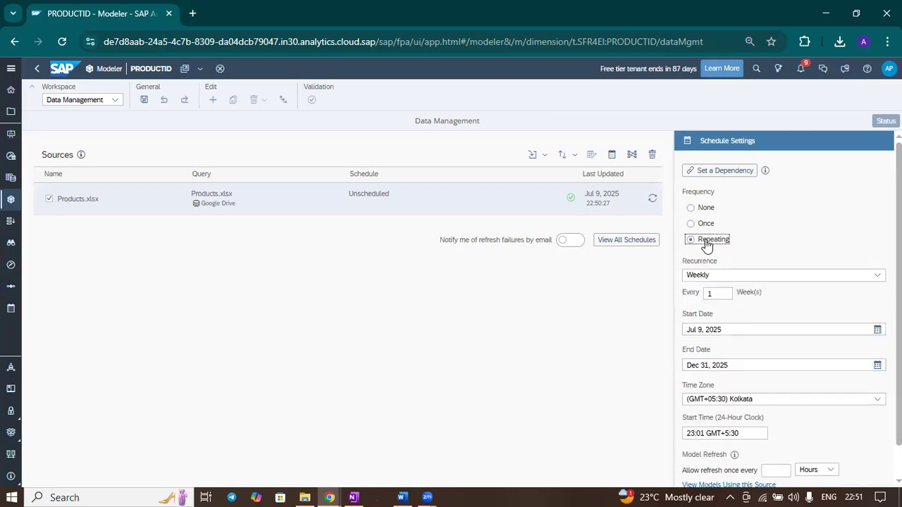
click(779, 276)
click(708, 307)
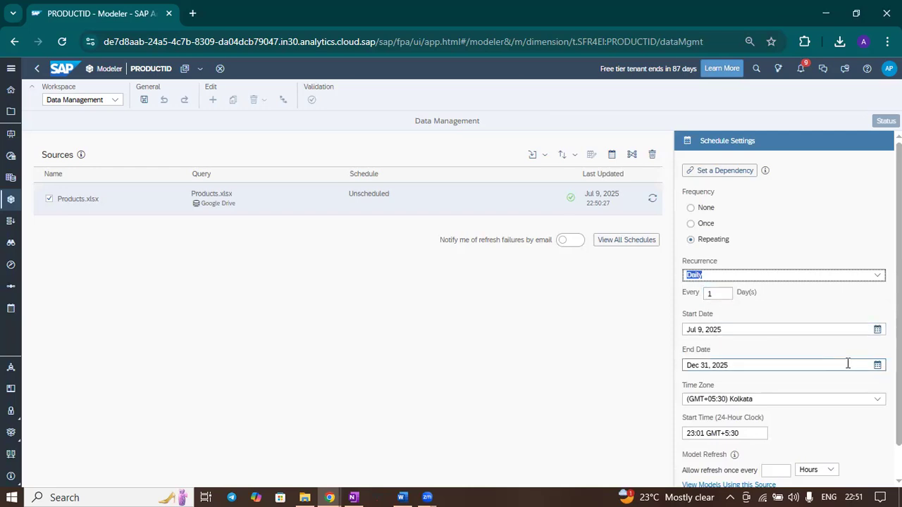
- Set the end date of the Products.xlsx refresh schedule to Jul 11, 2025
click(877, 365)
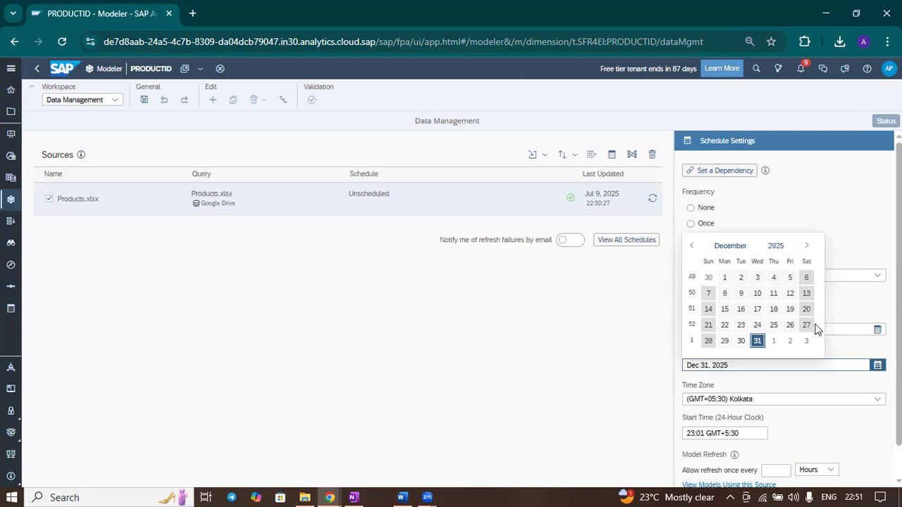
click(691, 246)
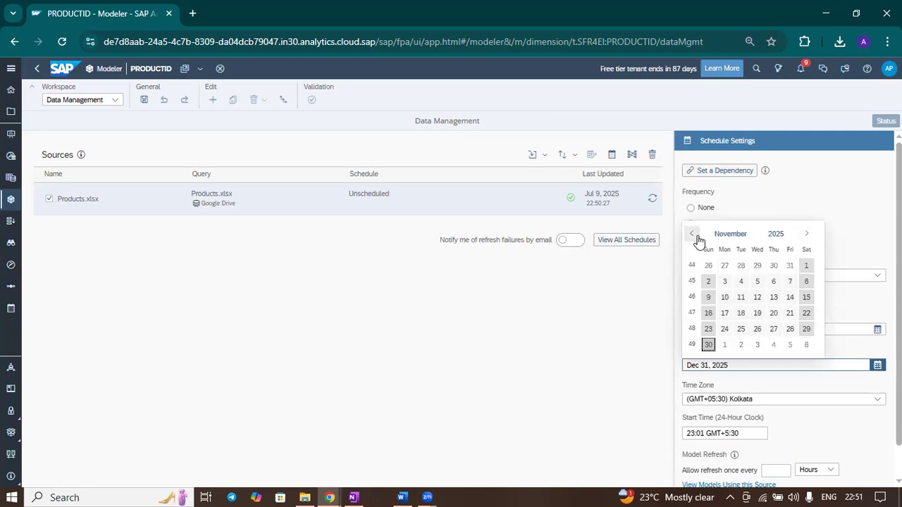
click(692, 233)
click(694, 244)
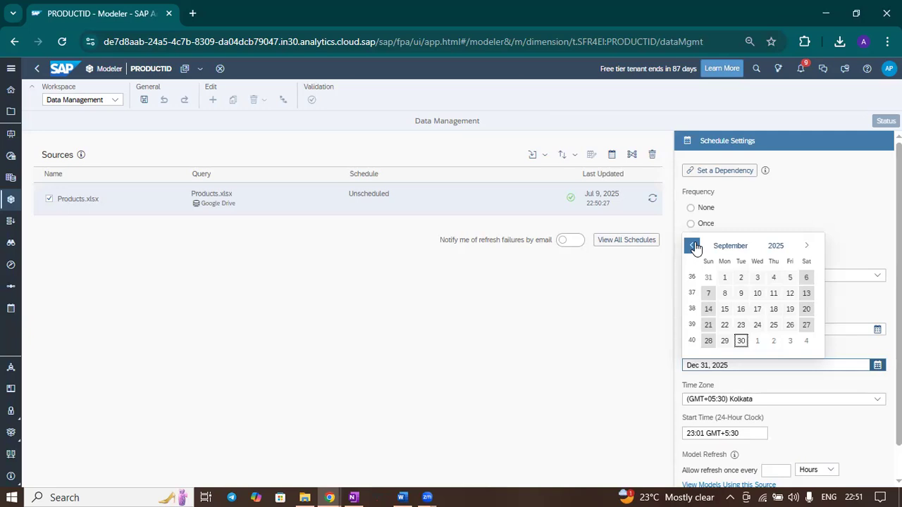
click(694, 245)
click(691, 235)
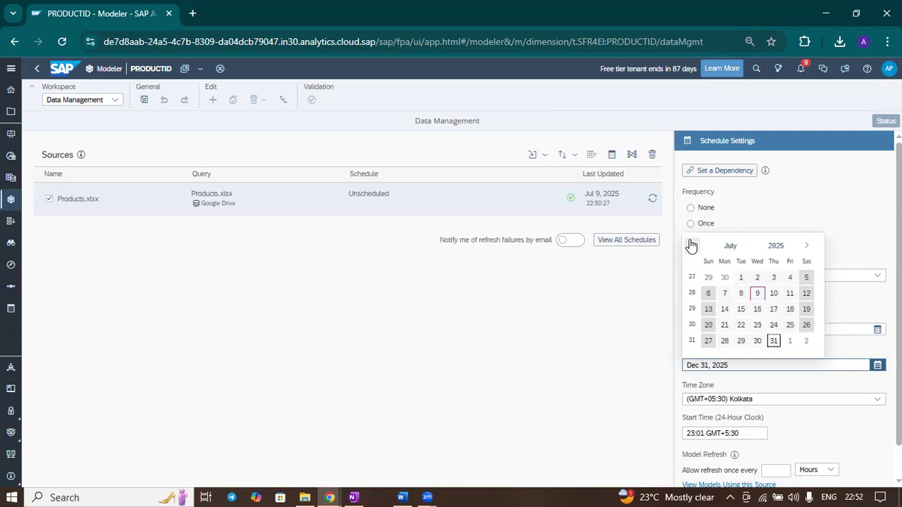
click(790, 293)
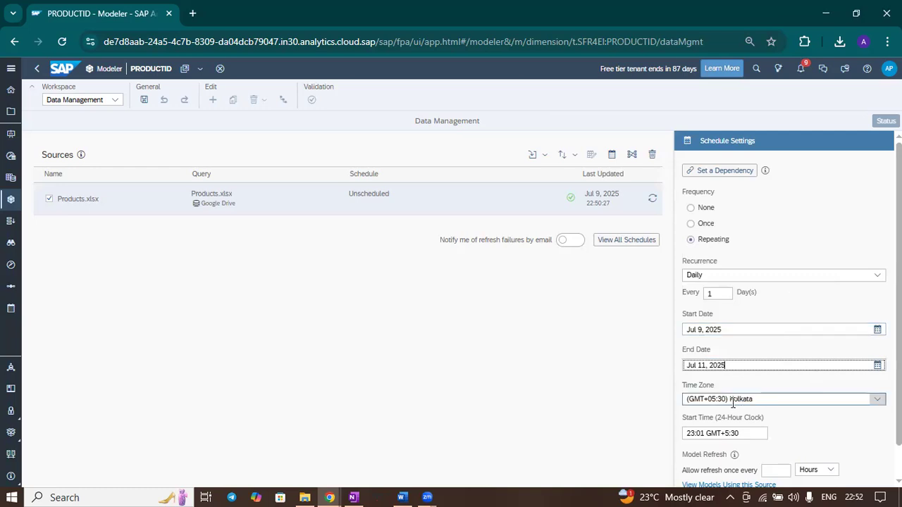
- Set the schedule's start time to 23:00, check the Model Refresh information, and save the schedule
scroll(801, 434, down, 1)
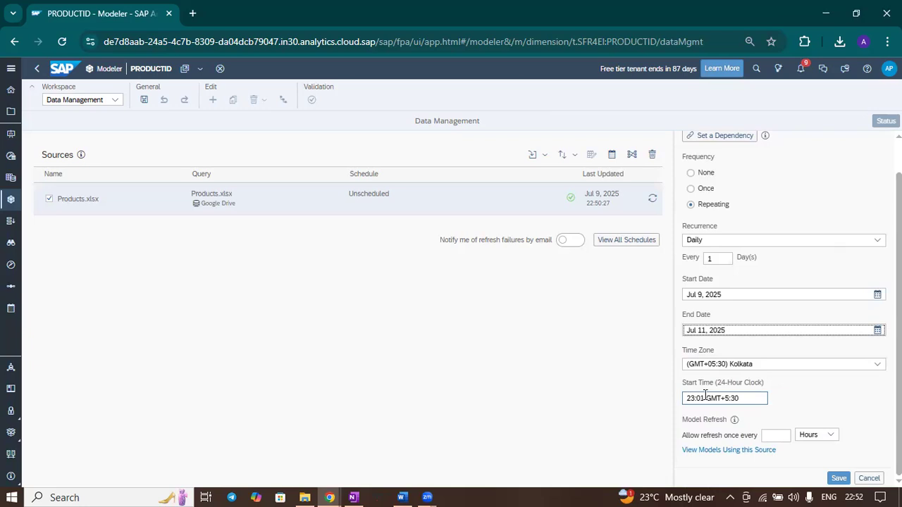
click(705, 396)
text(23:0)
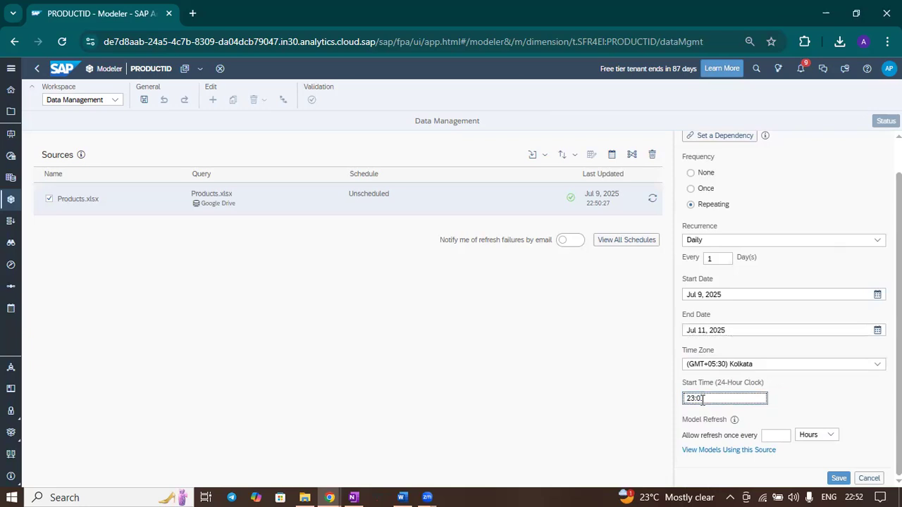
text(0)
click(841, 403)
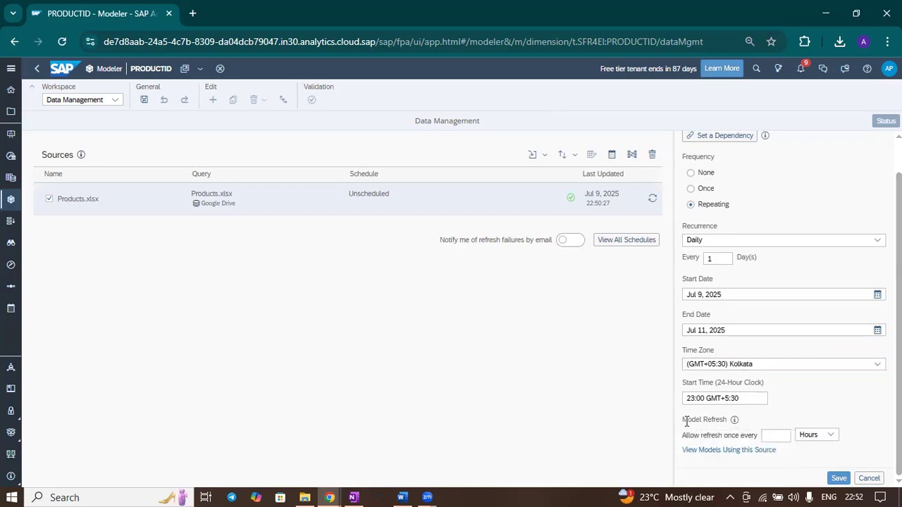
mouse_move(734, 422)
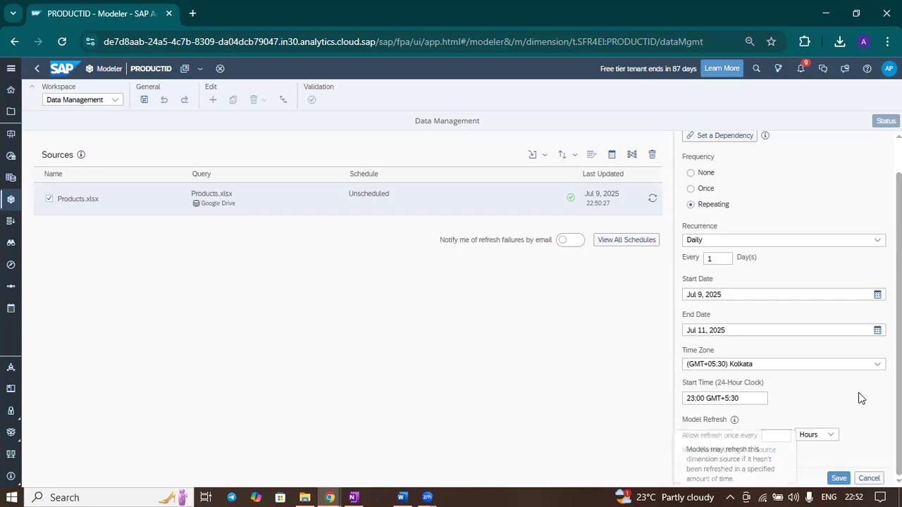
click(844, 479)
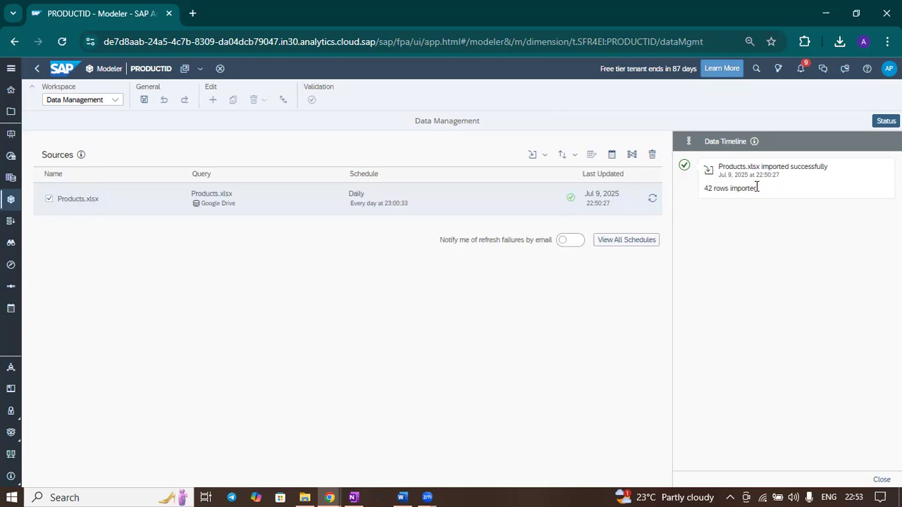
- Reopen the schedule settings of the Products.xlsx source and review the saved recurrence, dates and start time
click(494, 198)
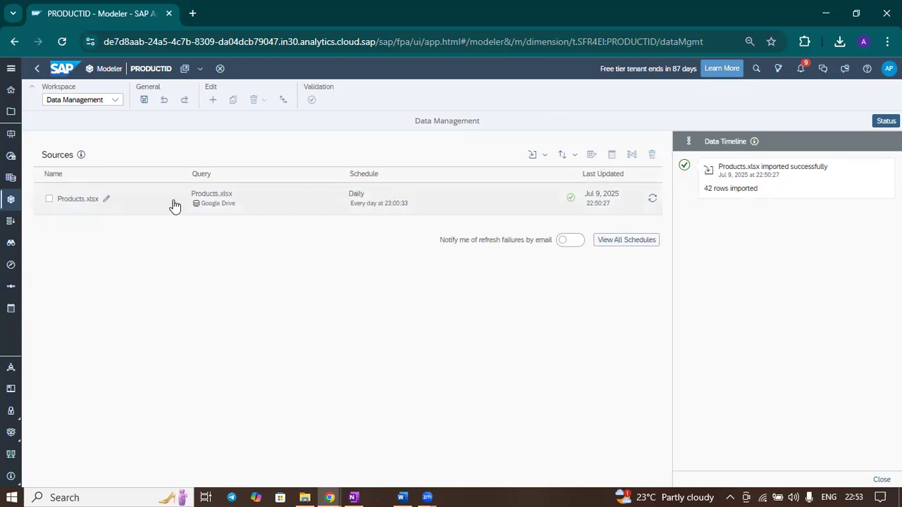
click(52, 203)
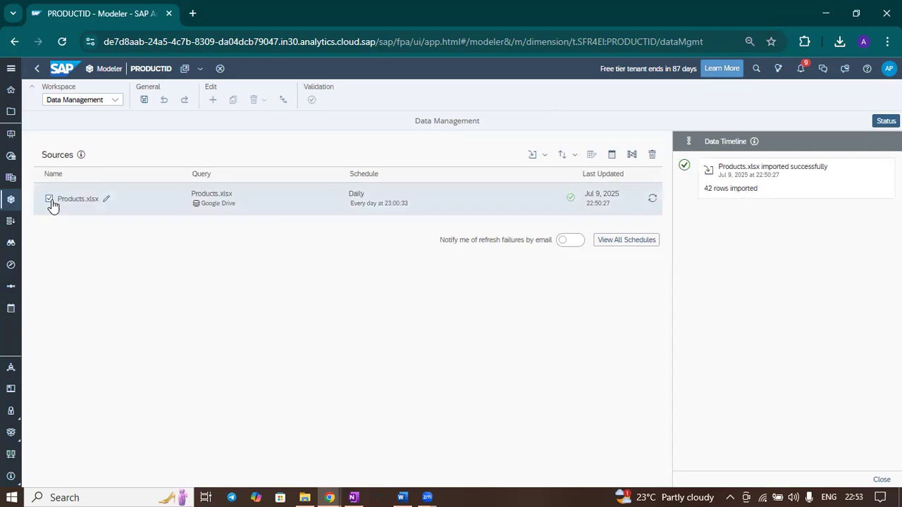
click(611, 155)
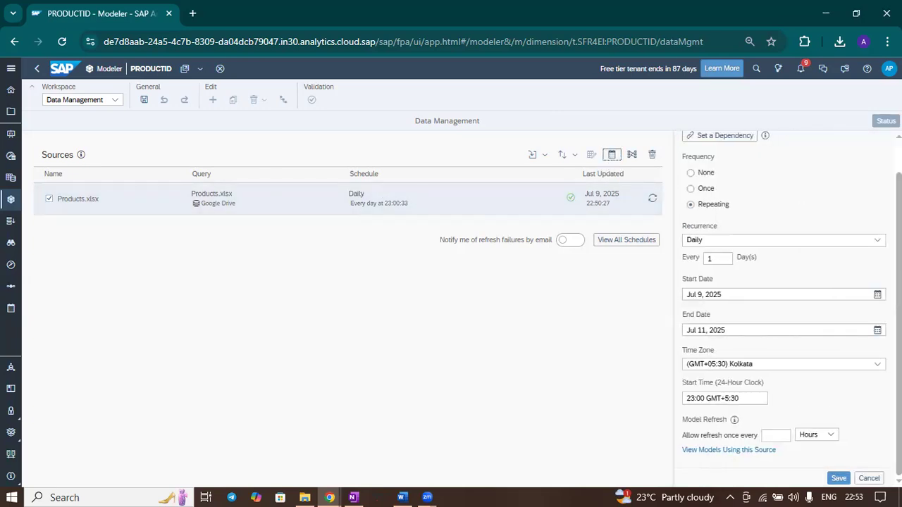
scroll(858, 179, up, 1)
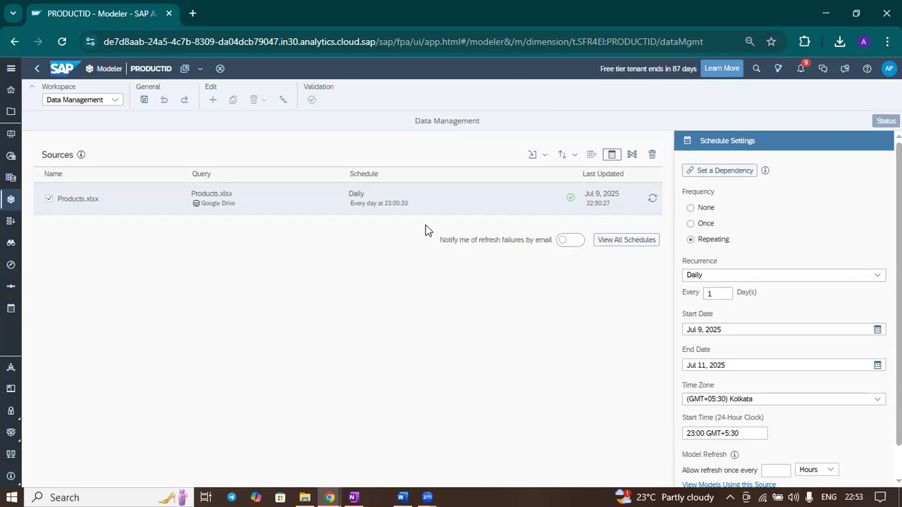
- Set a dependency on the Products.xlsx schedule to inspect the source grouping options, and remove the group again
click(746, 174)
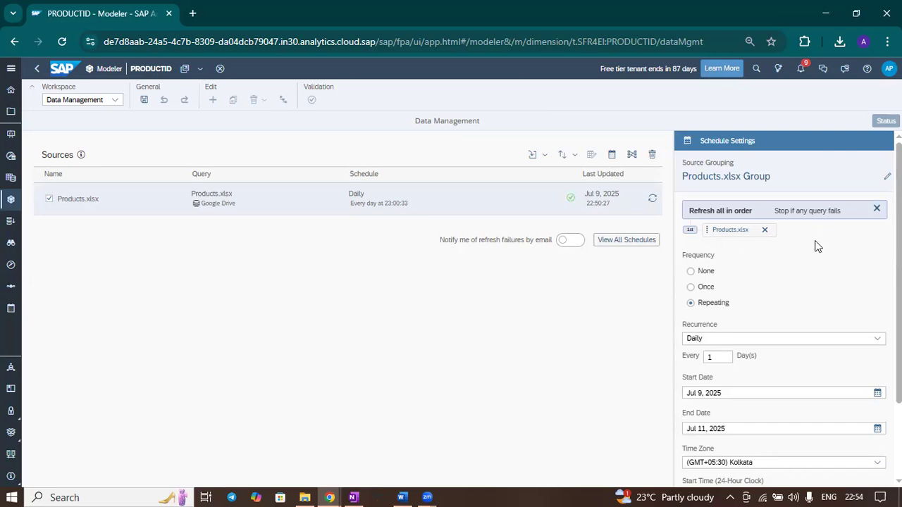
scroll(815, 244, down, 3)
scroll(816, 242, up, 3)
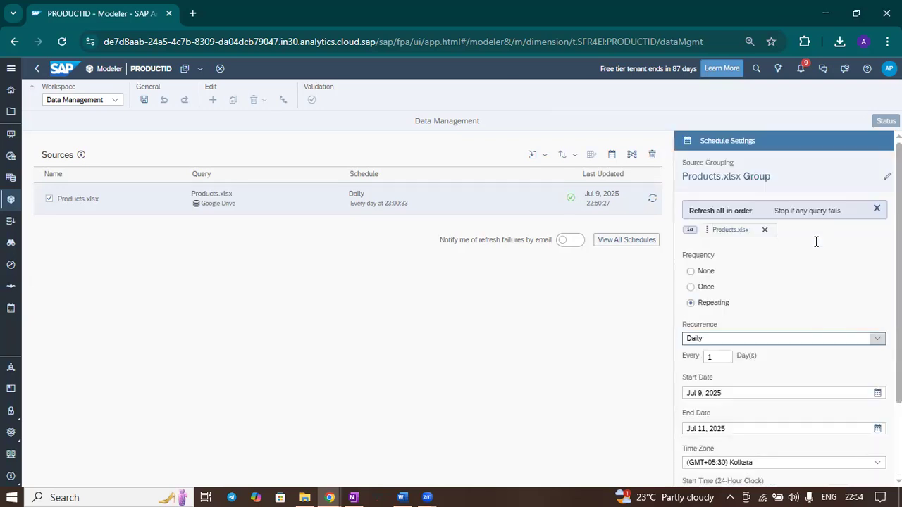
click(877, 211)
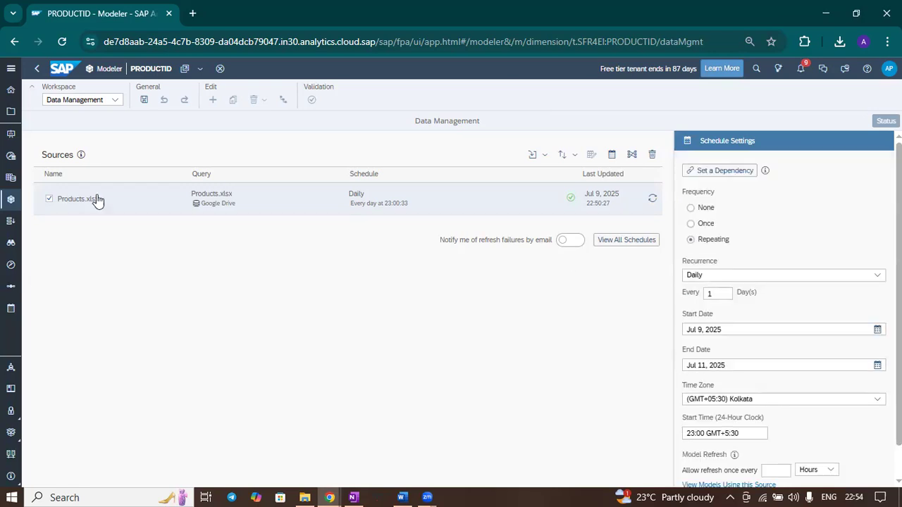
- Leave the PRODUCTID dimension, reload the Public Dimension Tables overview, and dismiss the notice about model formulas
click(38, 69)
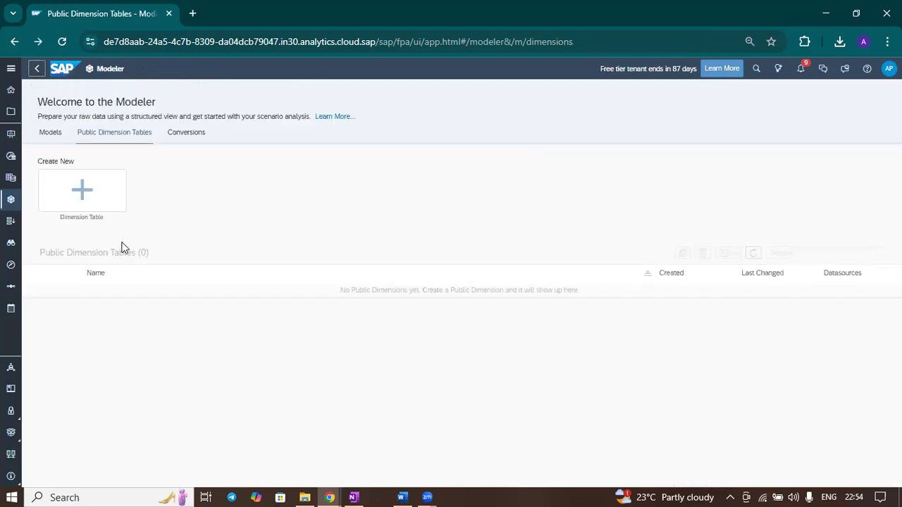
click(134, 139)
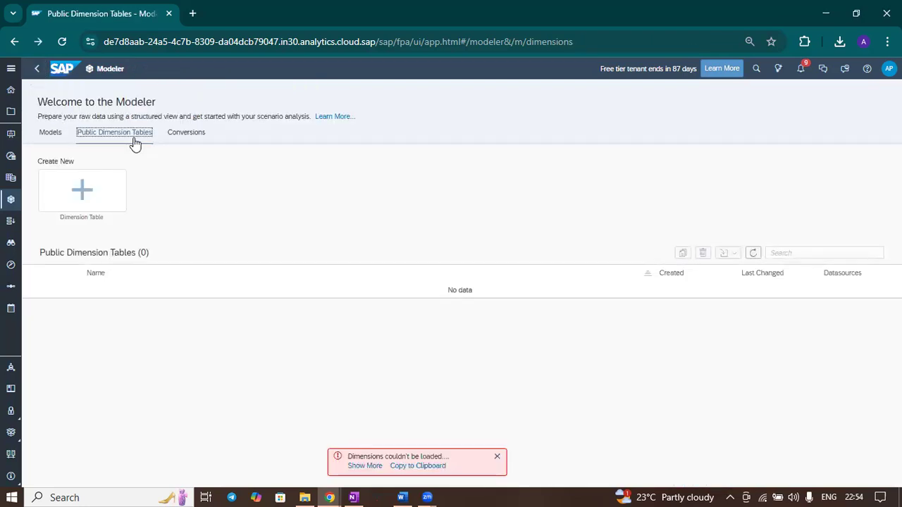
click(64, 41)
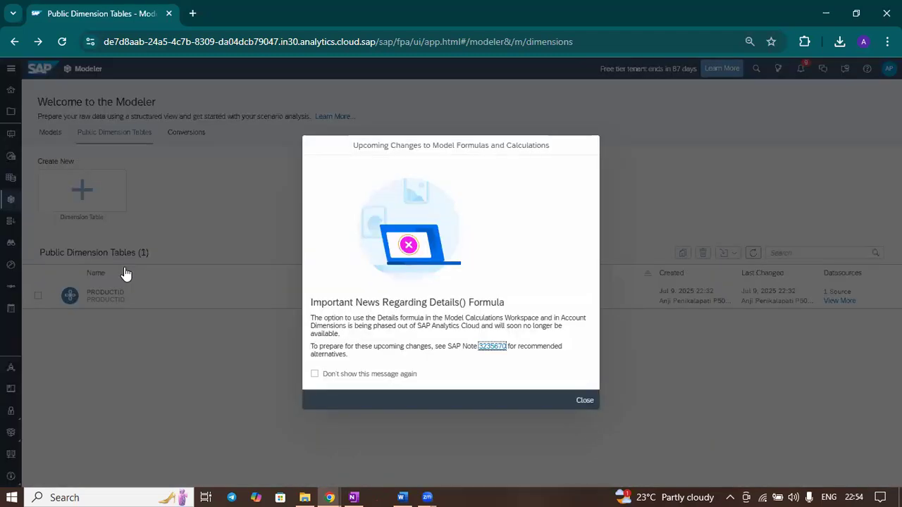
click(584, 400)
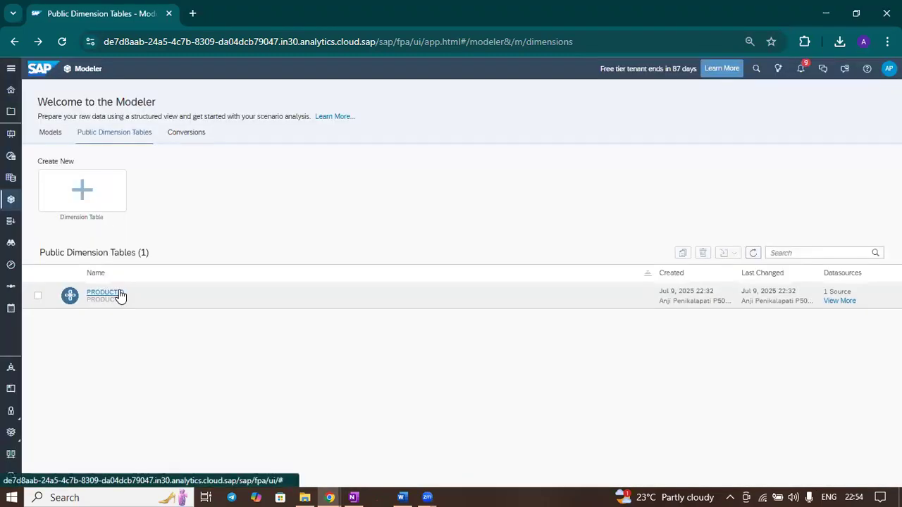
- Open the SalesOrderItems model in the Data Management workspace and select its SalesOrderItems.xlsx import job
click(52, 134)
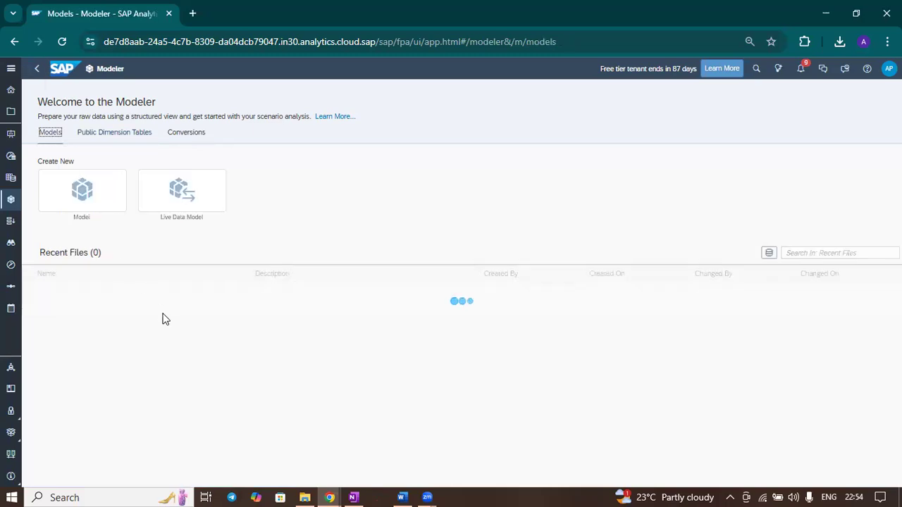
click(307, 304)
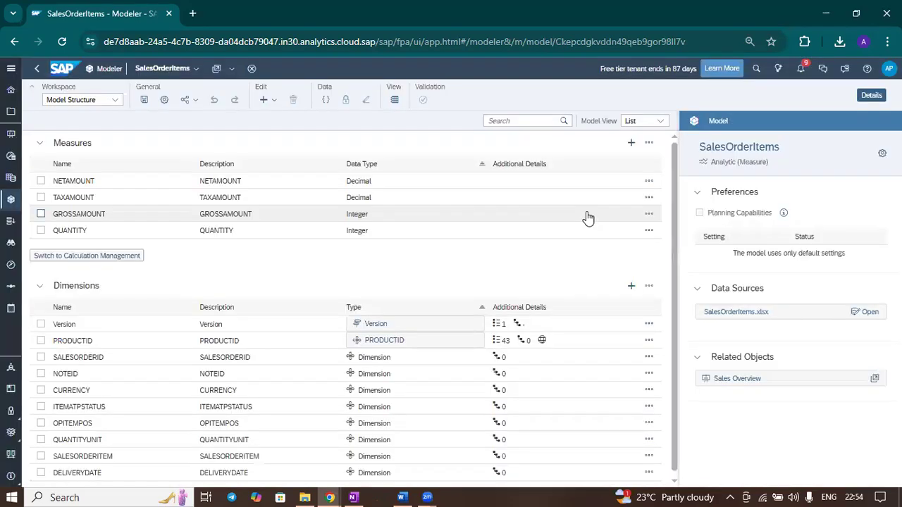
click(112, 100)
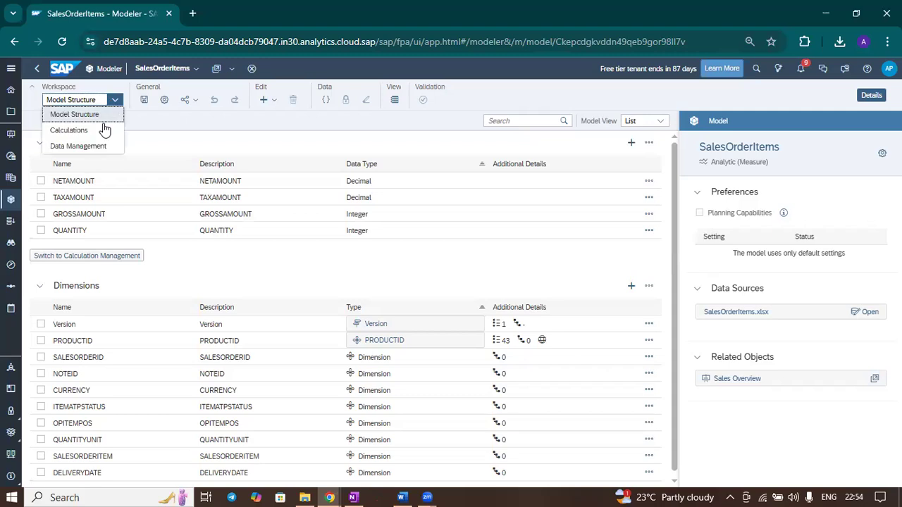
click(98, 146)
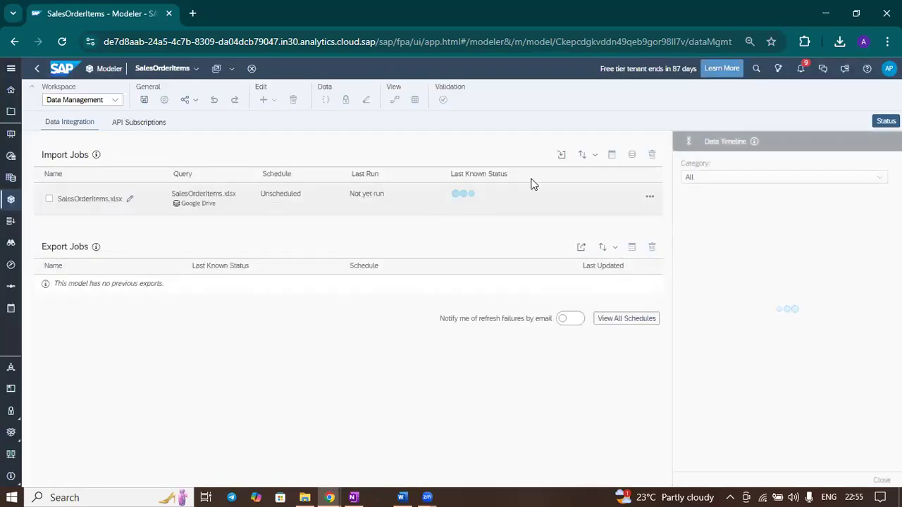
click(304, 209)
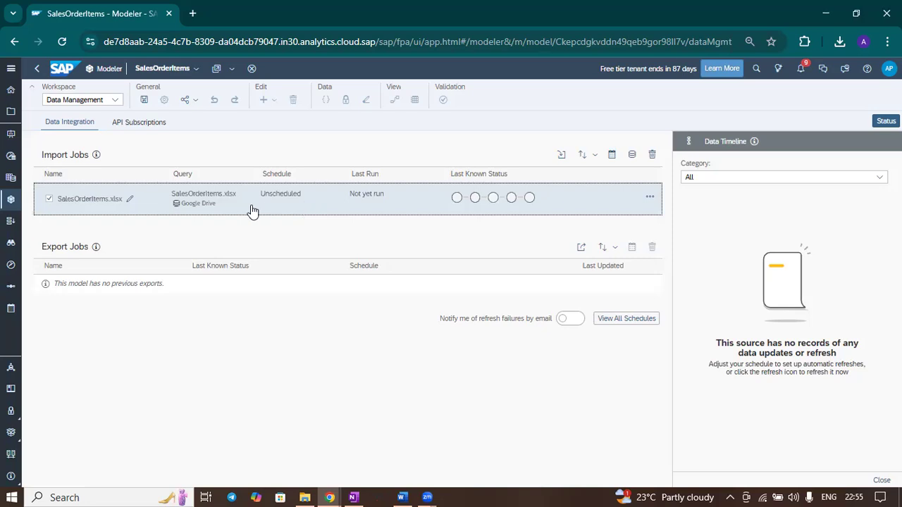
- Retrieve the data of the SalesOrderItems.xlsx import job and open its import settings for data preparation
click(564, 156)
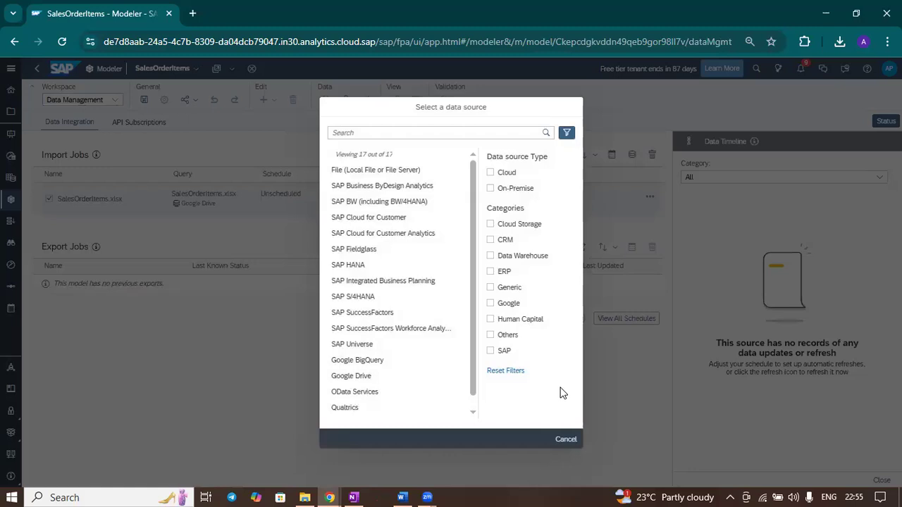
click(565, 439)
click(648, 200)
mouse_move(658, 235)
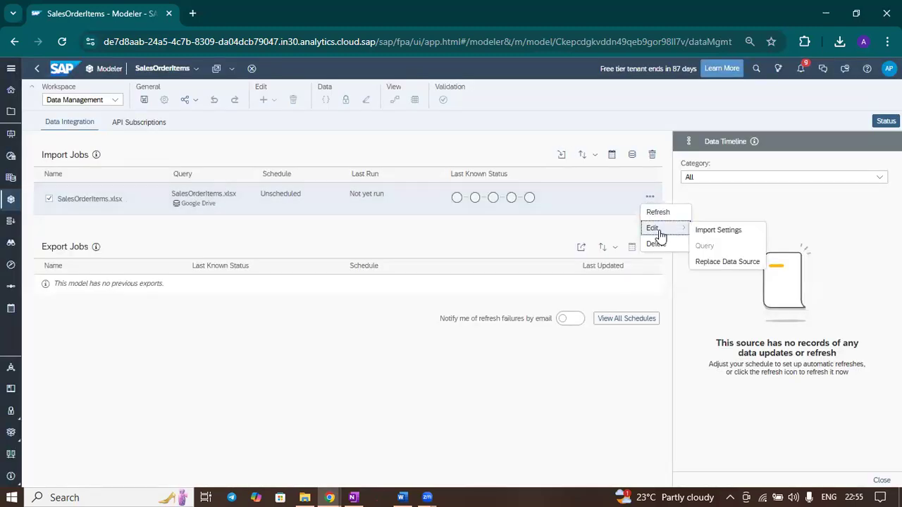
click(710, 233)
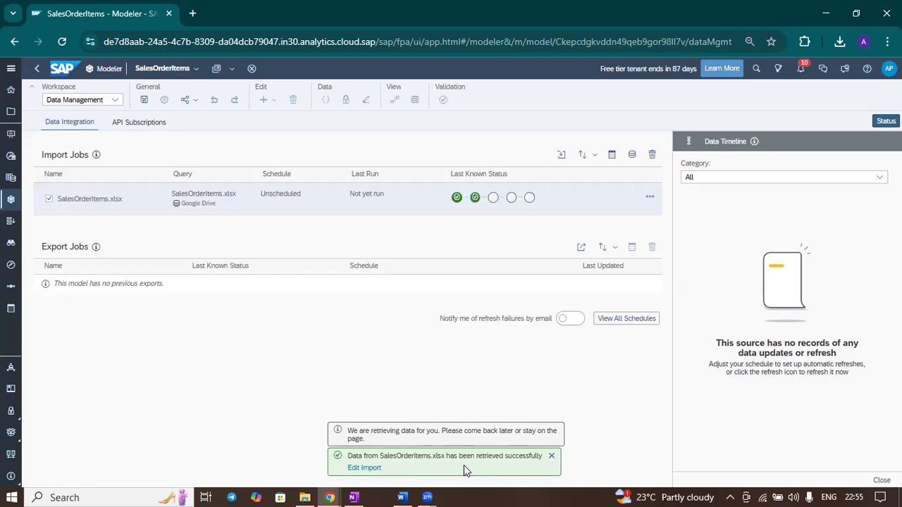
click(649, 197)
mouse_move(655, 231)
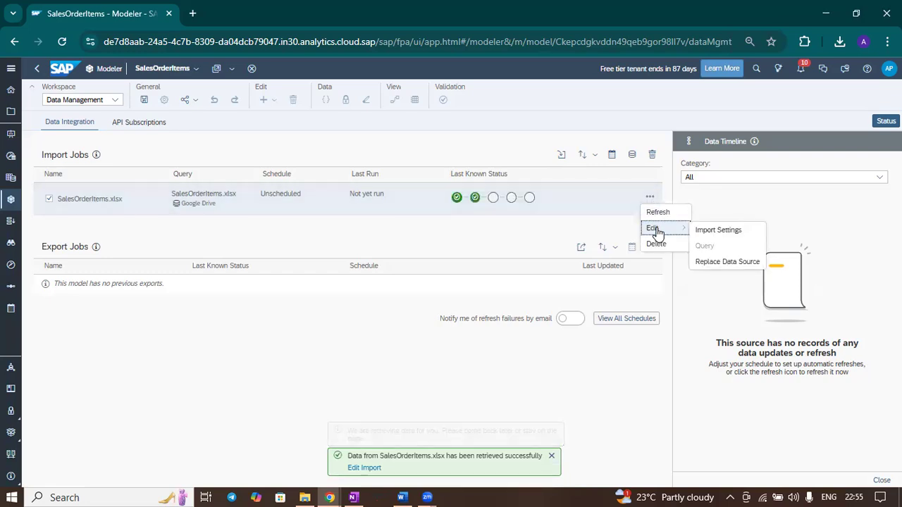
click(716, 227)
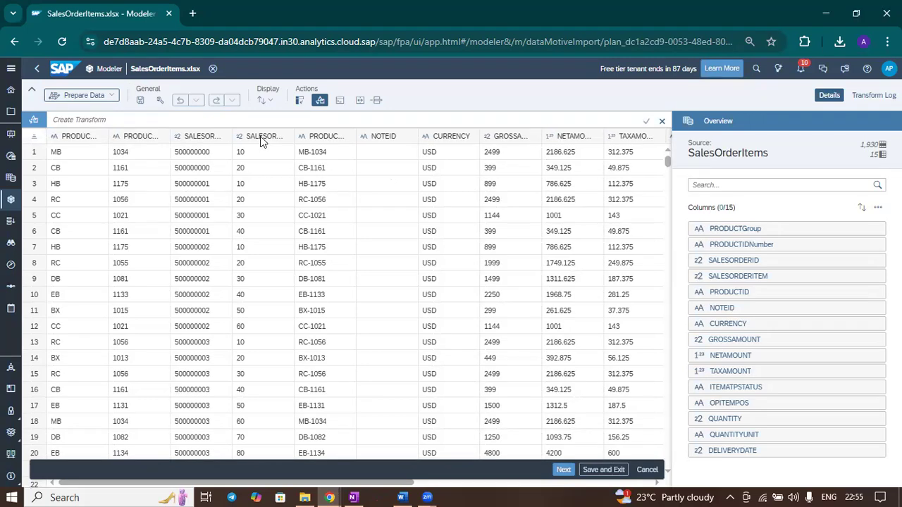
- Split the PRODUCTID column into two new columns on the "-" delimiter
click(328, 135)
click(366, 156)
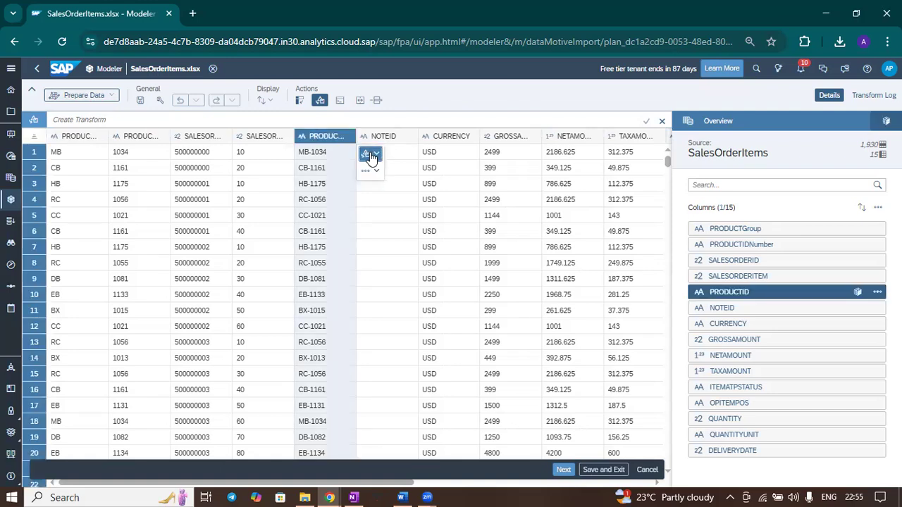
click(407, 154)
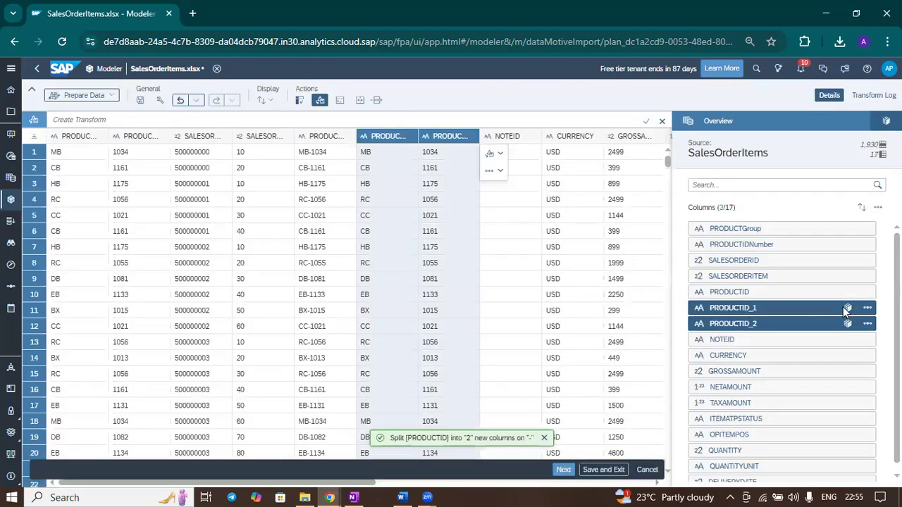
- Rename the PRODUCTID_1 column, which holds the letter prefixes, to PRODUCTIDGroup
click(853, 307)
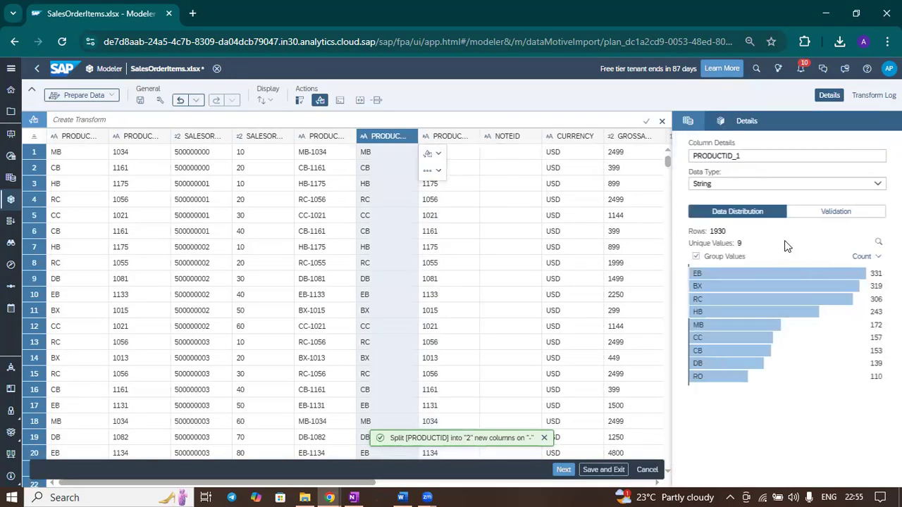
click(773, 158)
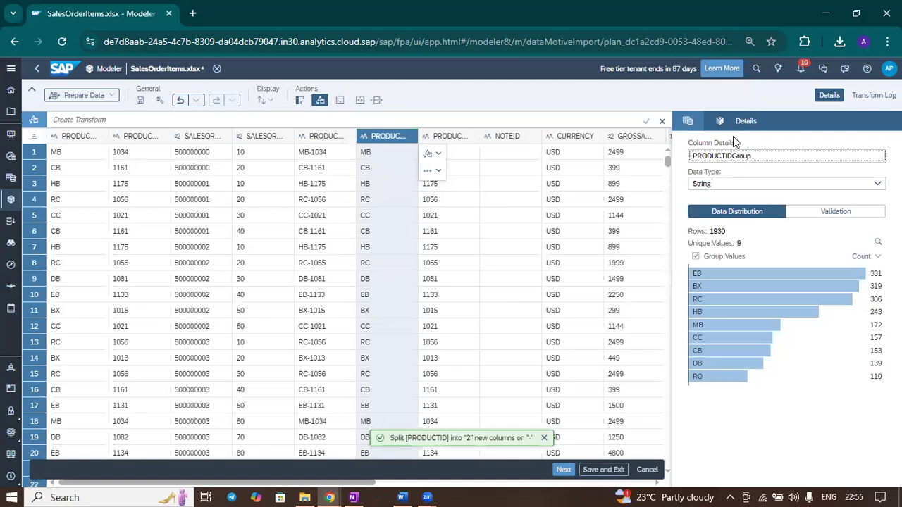
- Try to rename the PRODUCTID_2 column, which holds the numeric parts, to PRODUCTIDNumber
click(688, 122)
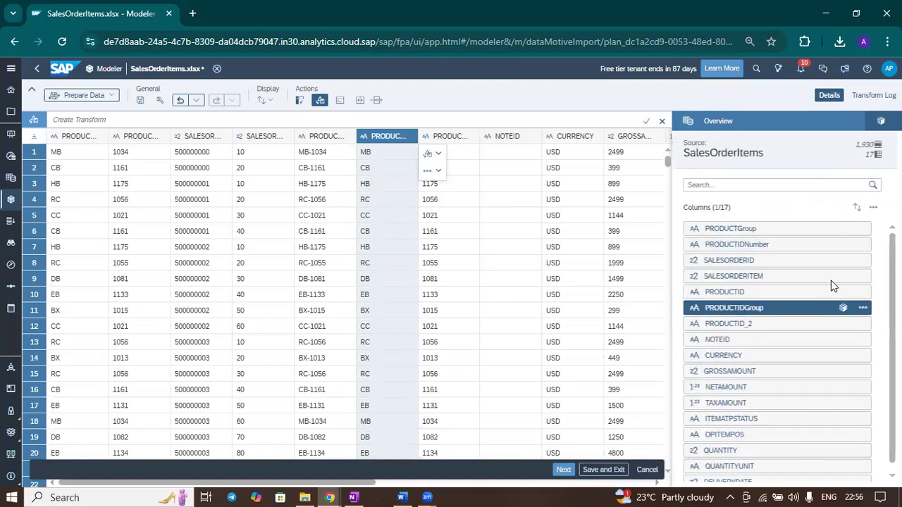
click(847, 324)
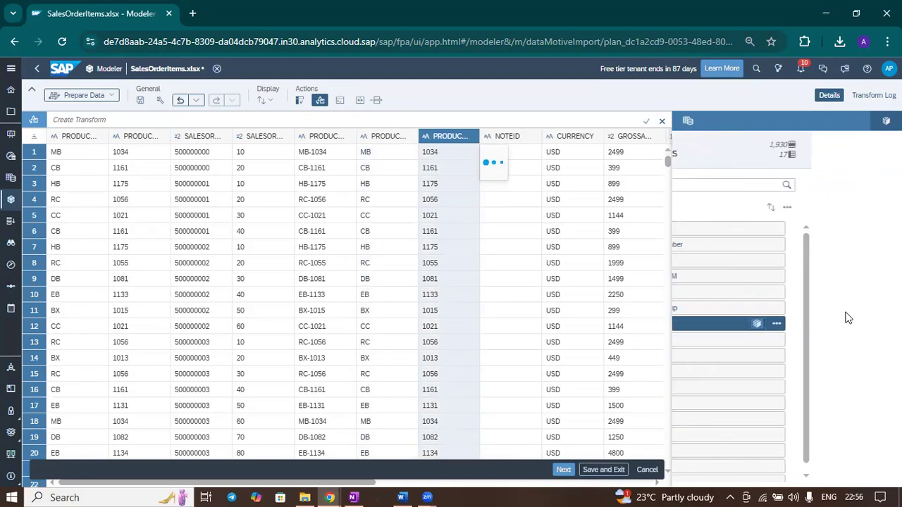
click(775, 156)
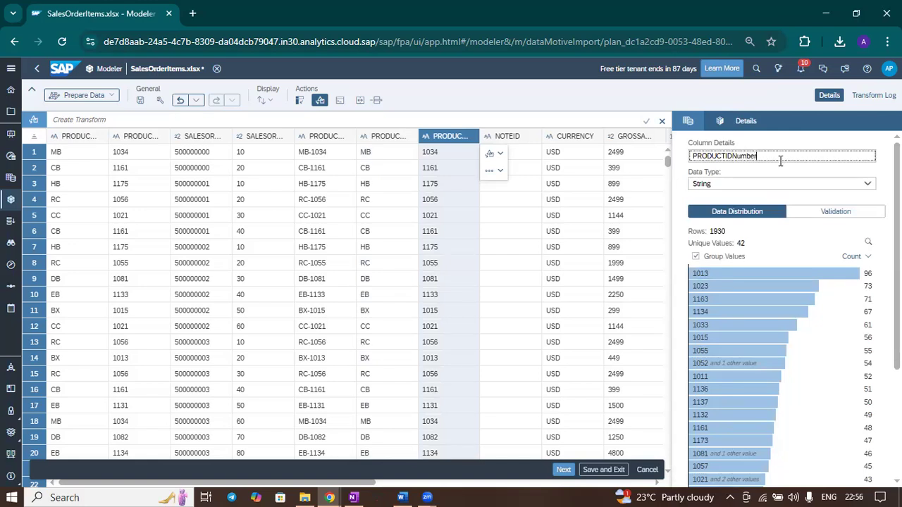
text(Number)
click(687, 121)
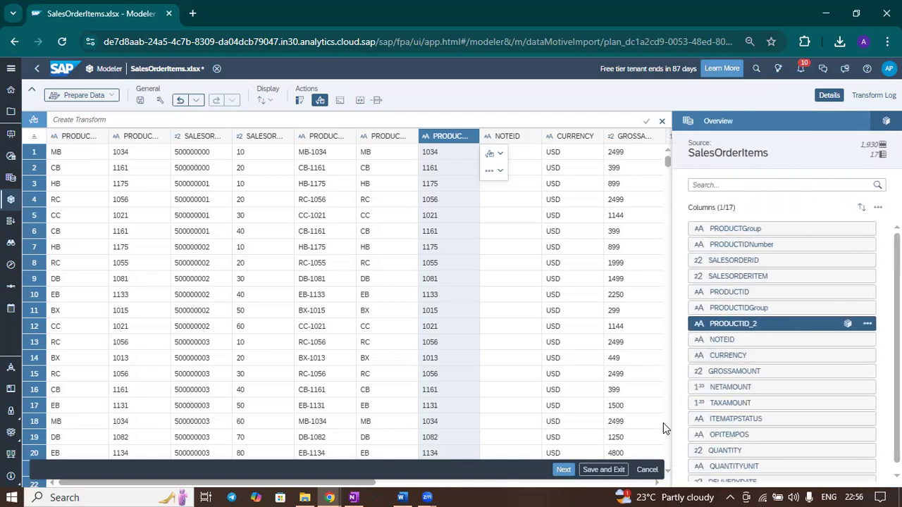
- Check how the source columns are mapped to facts, including the newly split columns, and return to data preparation
click(567, 472)
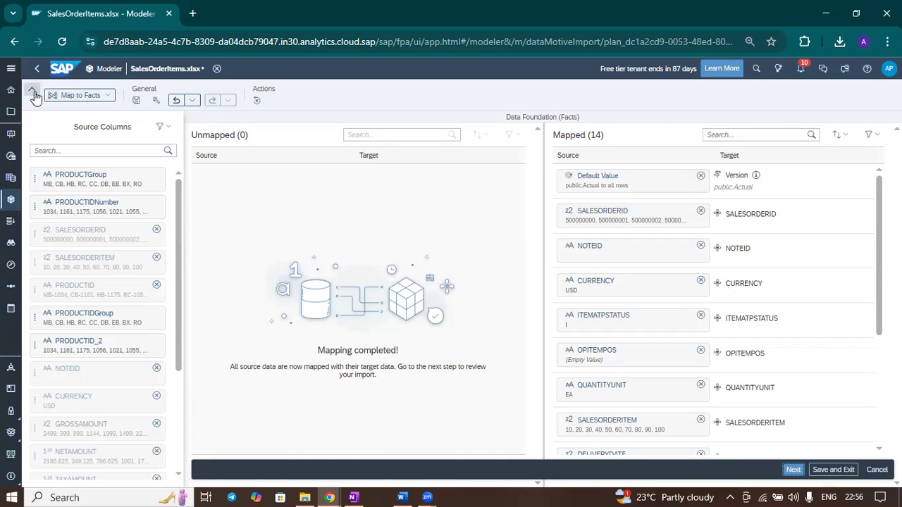
click(95, 97)
click(88, 117)
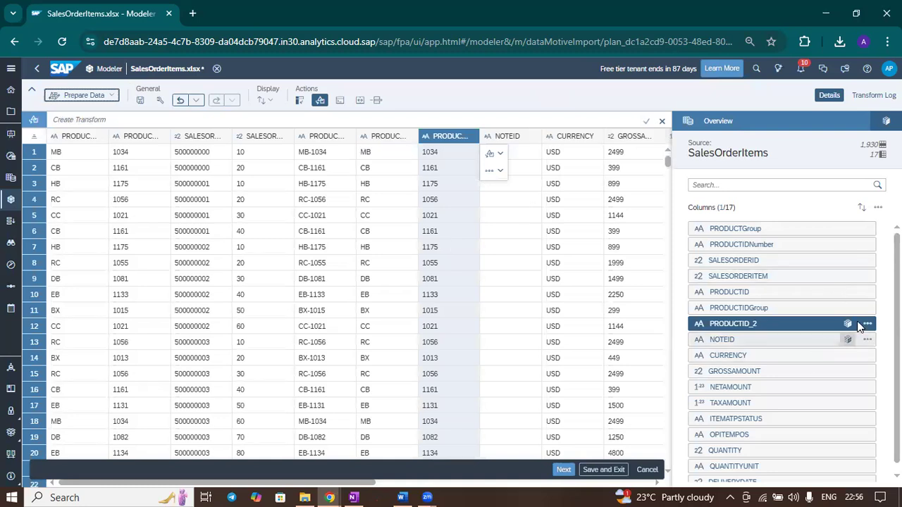
- Delete the duplicate split columns PRODUCTIDGroup and PRODUCTID_2 from the prepared data
scroll(833, 403, down, 1)
scroll(831, 397, up, 1)
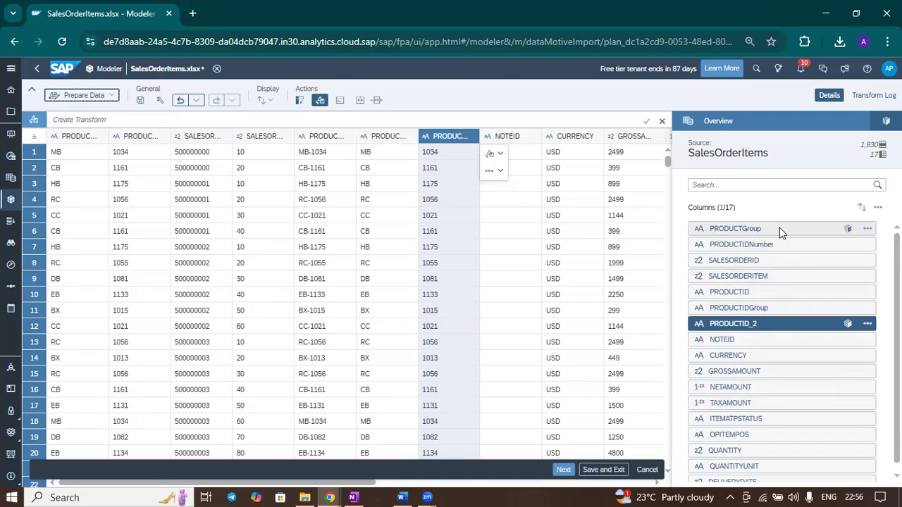
click(865, 308)
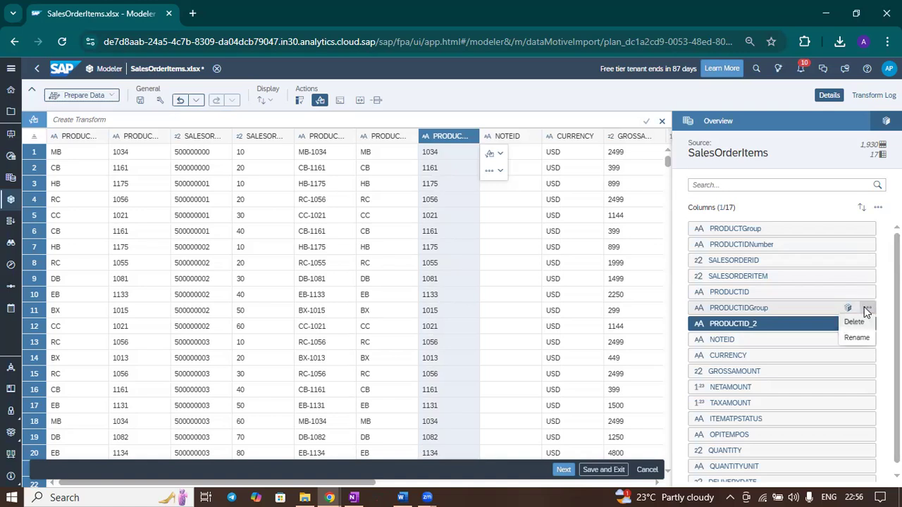
click(864, 319)
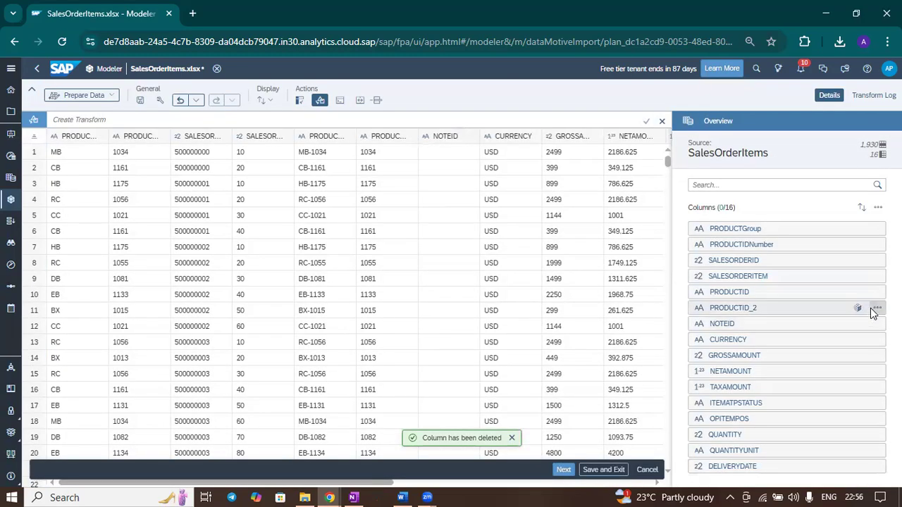
click(876, 308)
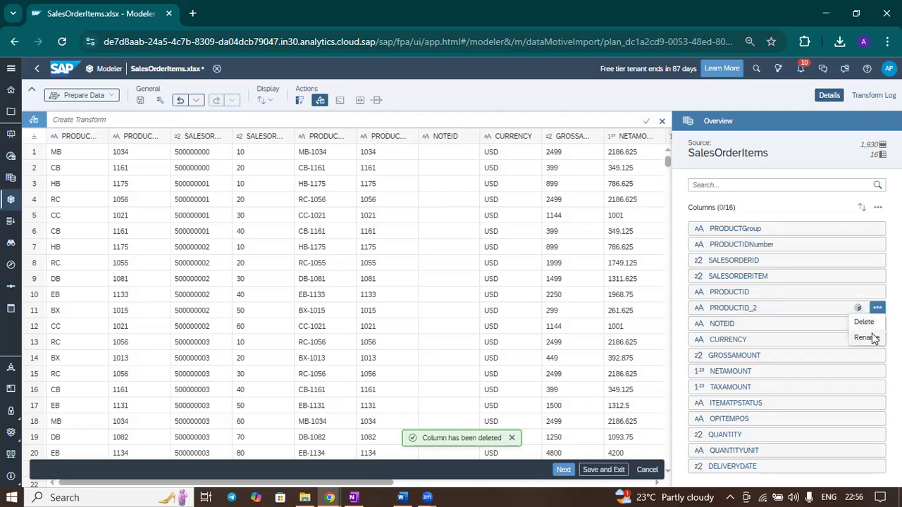
click(865, 323)
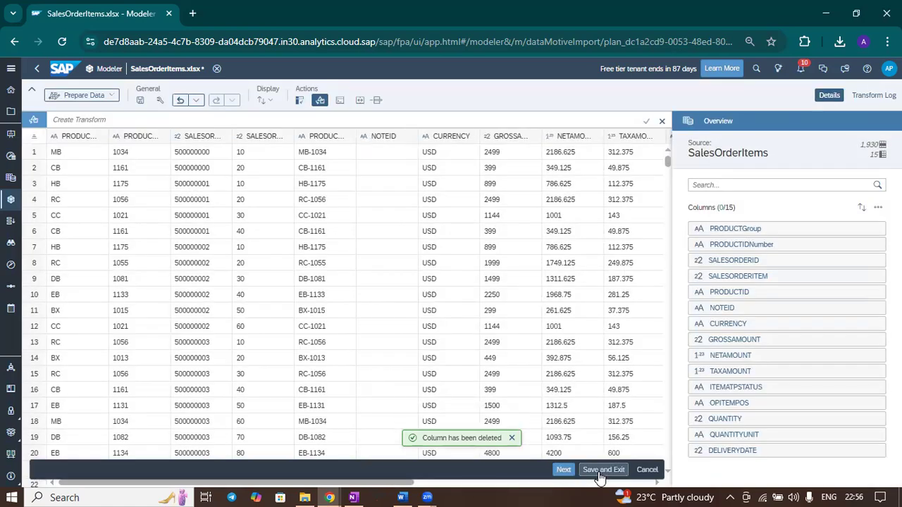
- Review the fact mappings and proceed through the dimension properties to the validated import review
click(564, 470)
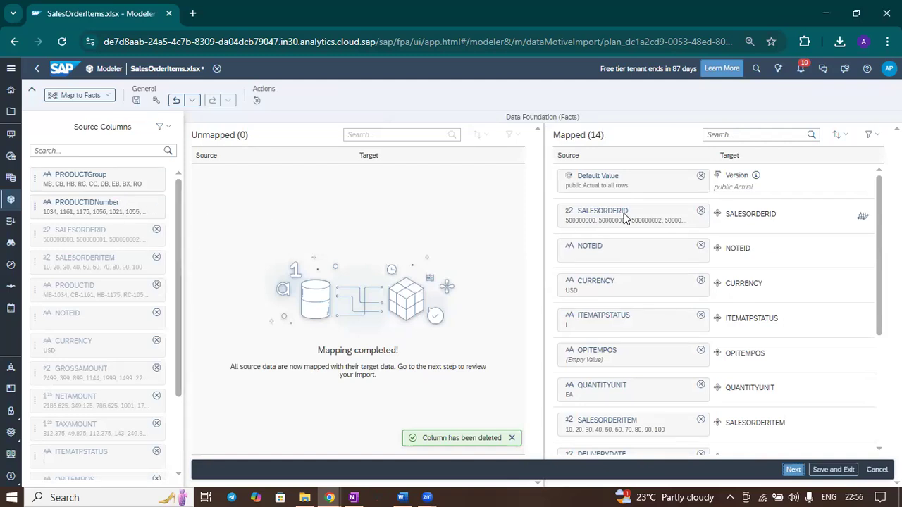
scroll(791, 284, down, 3)
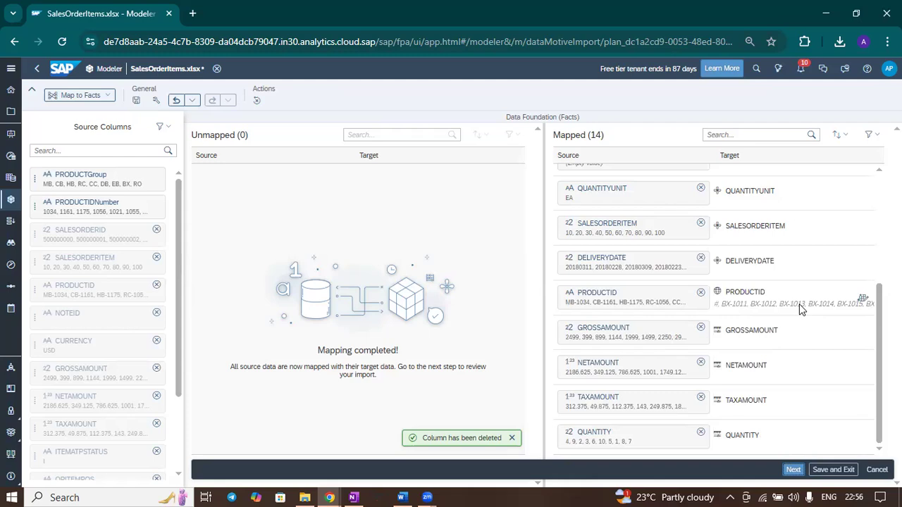
scroll(800, 308, up, 5)
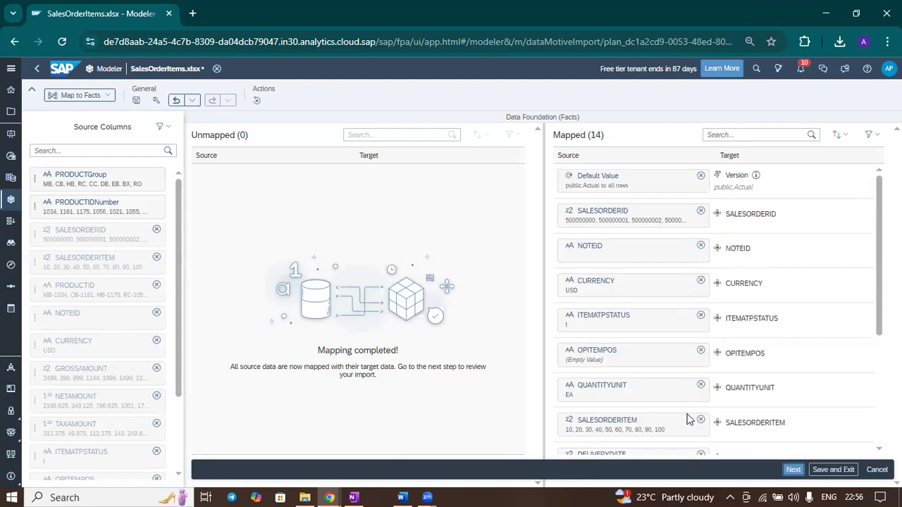
click(792, 469)
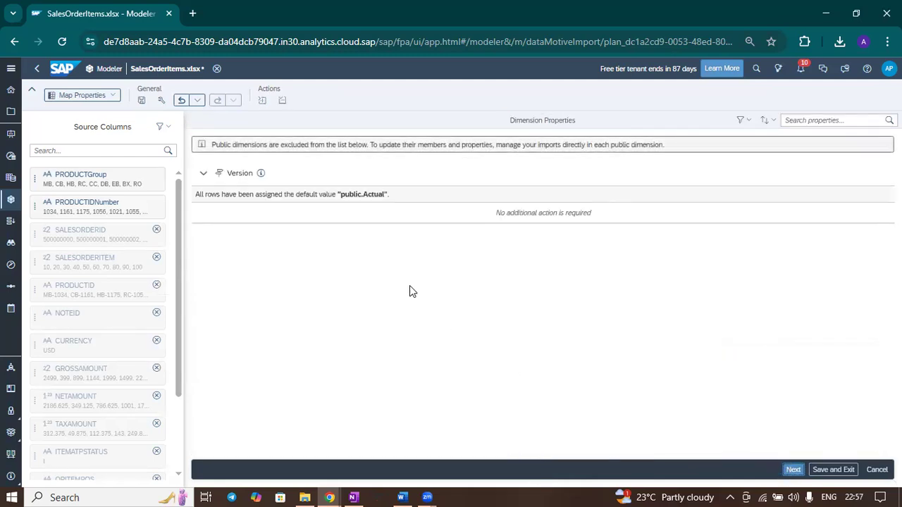
click(792, 469)
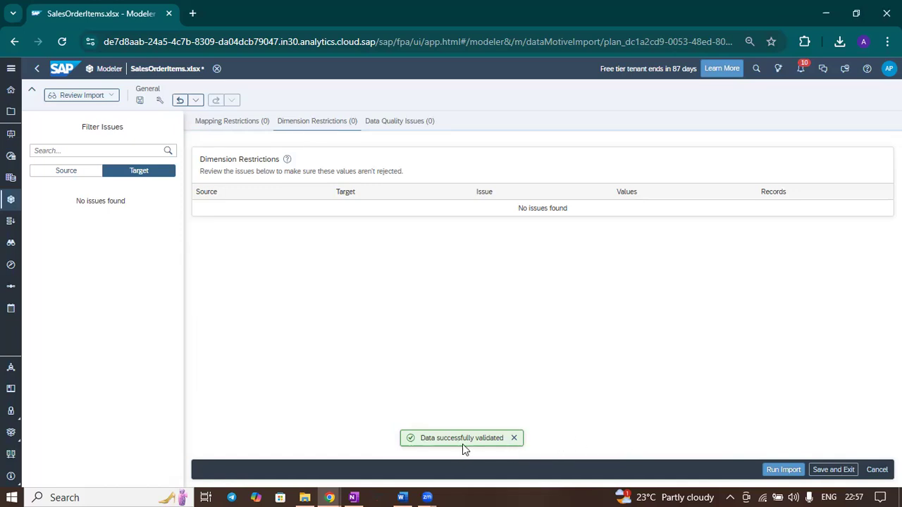
- Start running the import and inspect the import method and mapping options in its job settings, leaving them without saving
click(793, 476)
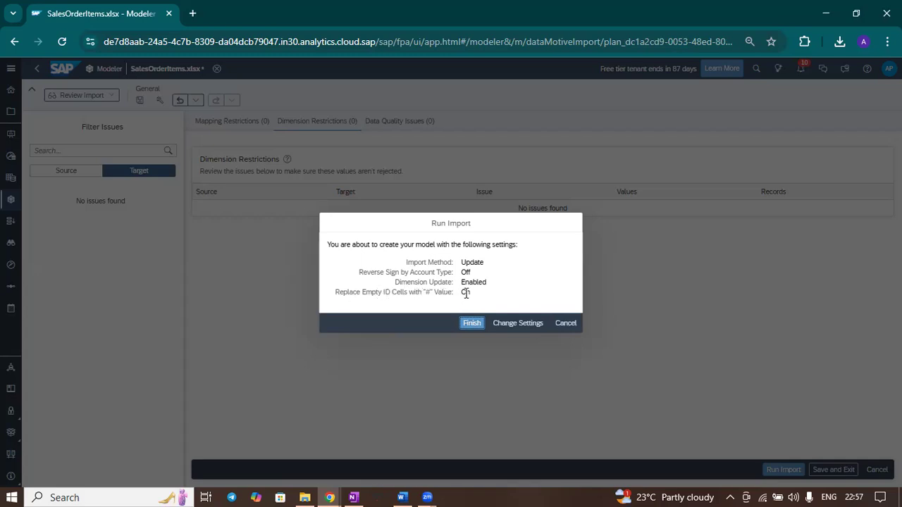
click(503, 325)
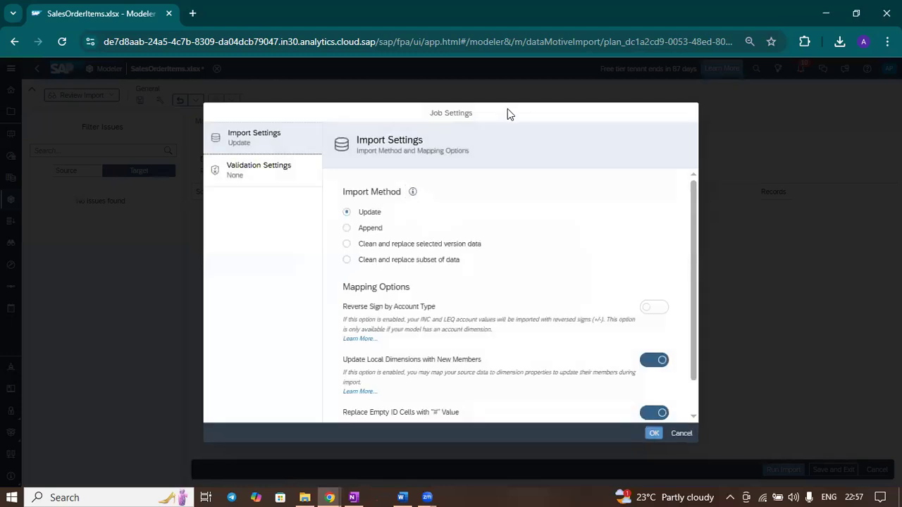
drag(508, 110, 610, 81)
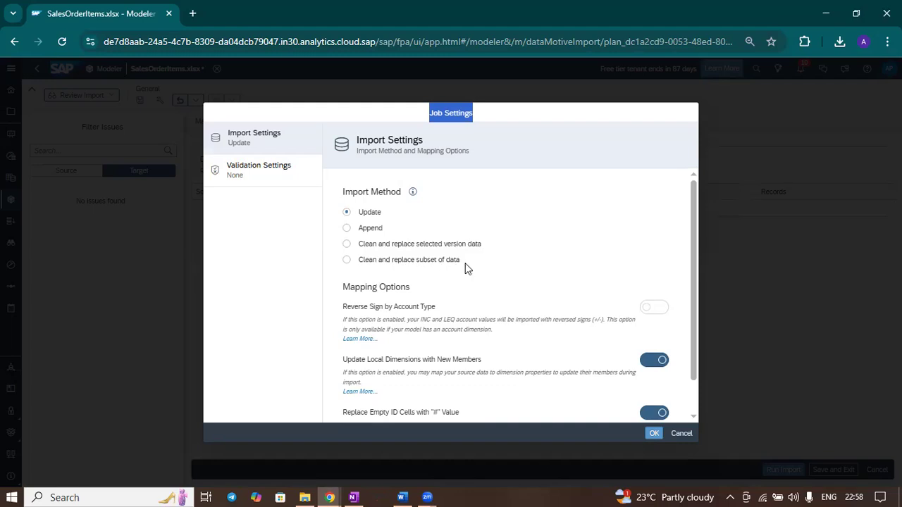
scroll(400, 337, down, 2)
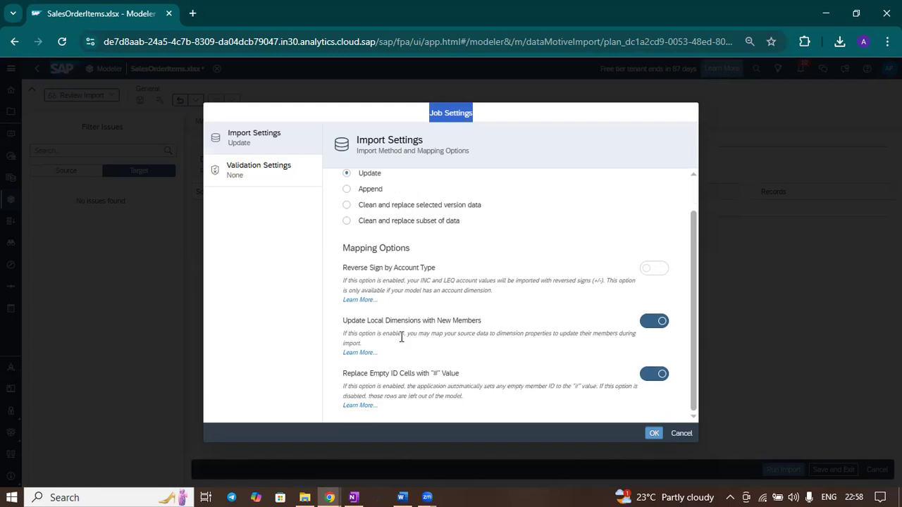
click(682, 434)
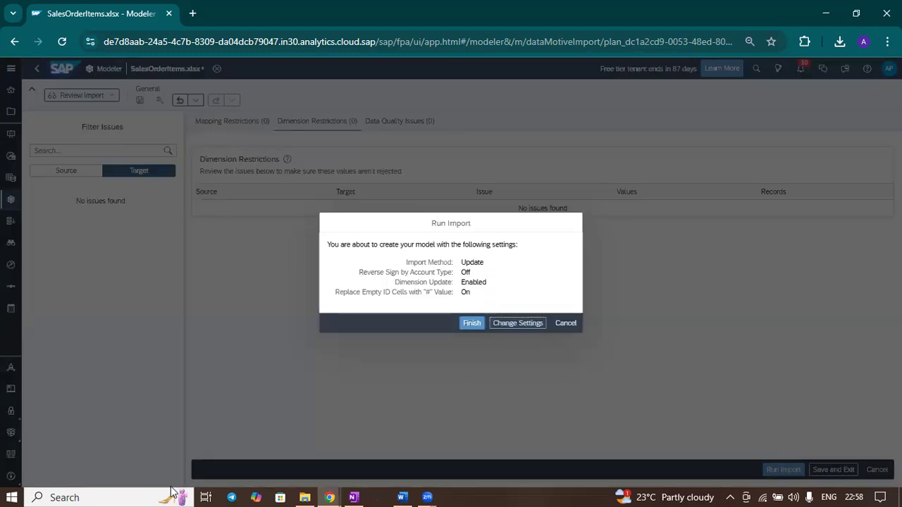
- Capture a rectangular screenshot of the Run Import settings summary with the Windows Snipping Tool
click(140, 493)
text(snip)
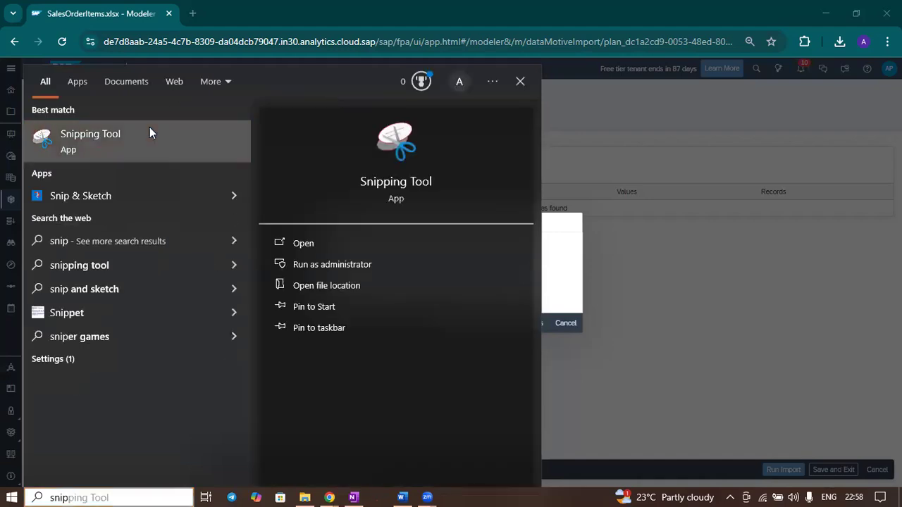
click(548, 215)
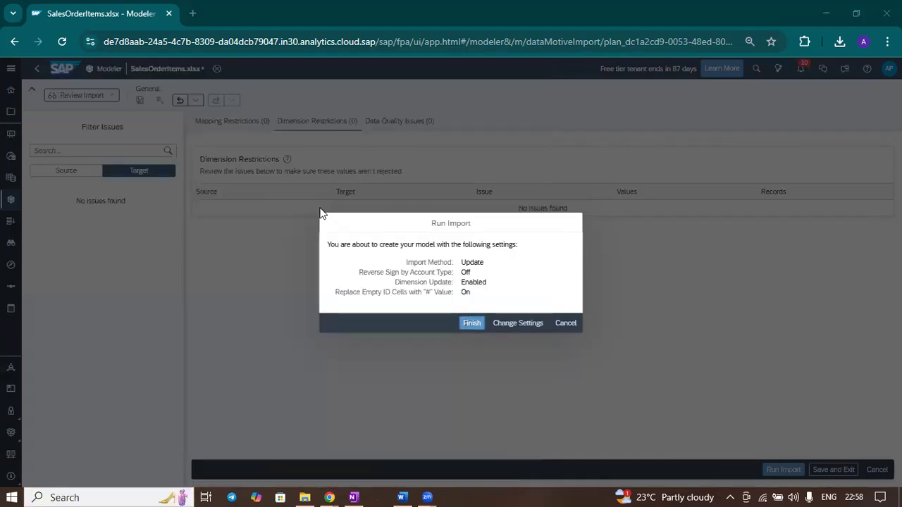
click(51, 279)
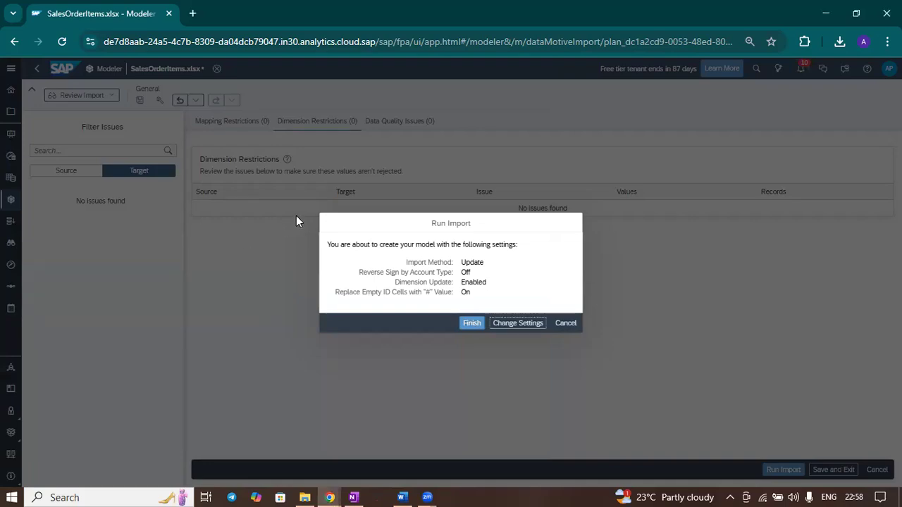
drag(308, 206, 638, 352)
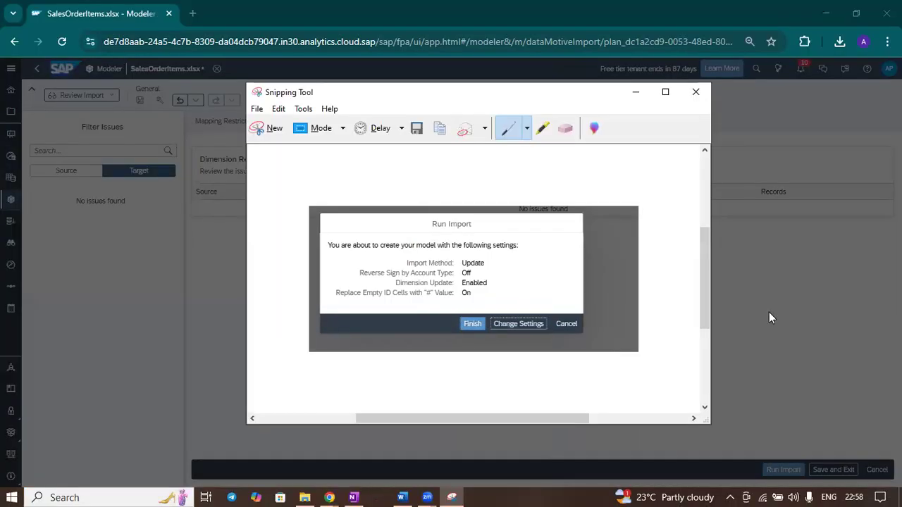
click(769, 312)
- Finish the SalesOrderItems.xlsx import using the Update method and switch the model to the Model Structure workspace
click(472, 324)
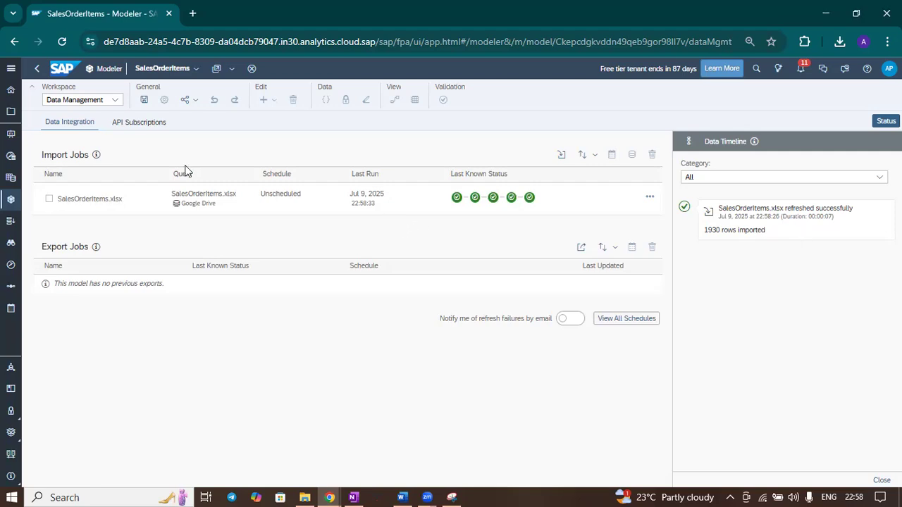
click(114, 99)
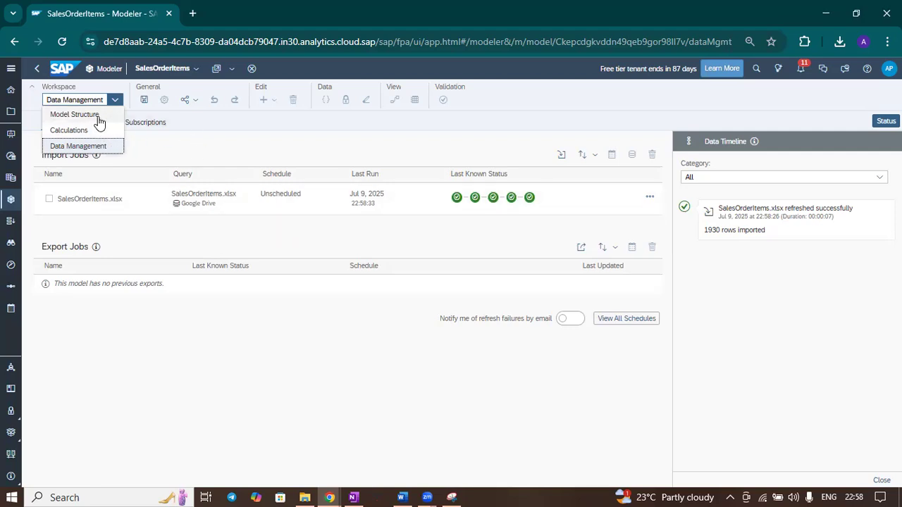
click(73, 114)
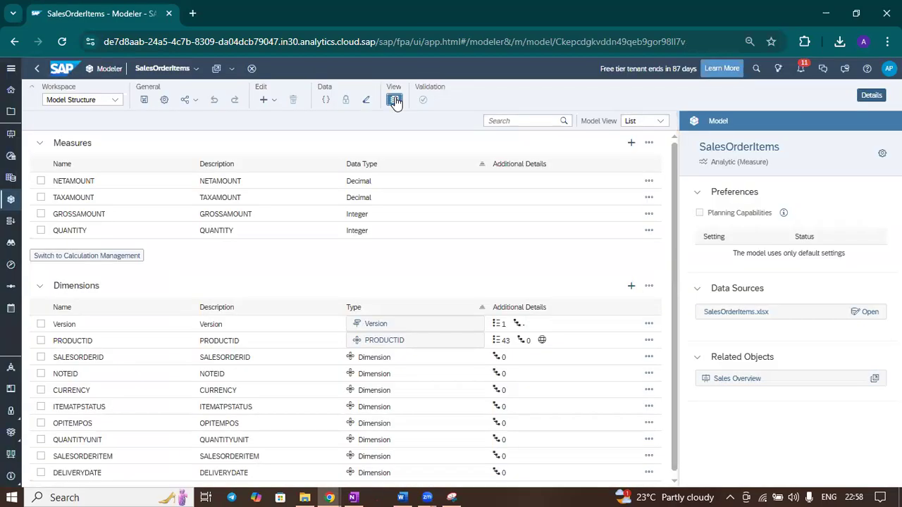
- Preview the model's Data Foundation table below the measures and dimensions, and hide the preview again
click(395, 100)
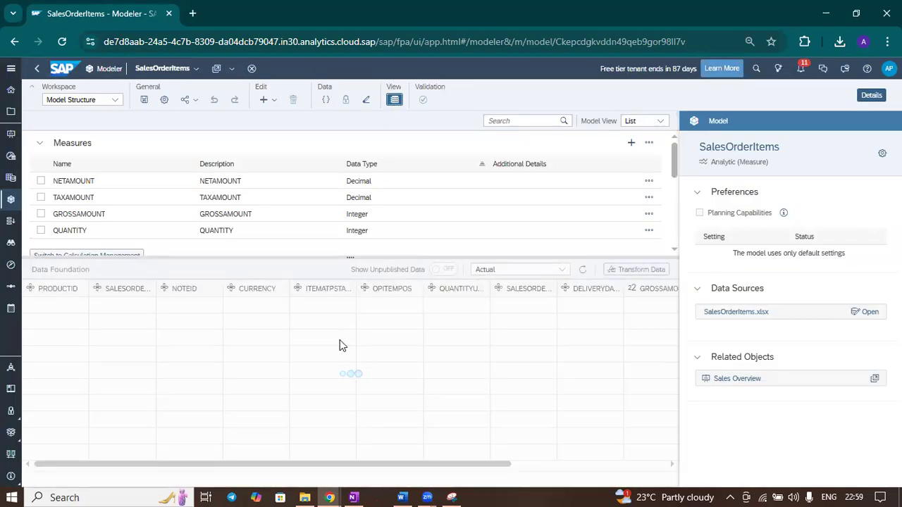
scroll(347, 340, down, 10)
scroll(347, 340, up, 3)
click(394, 101)
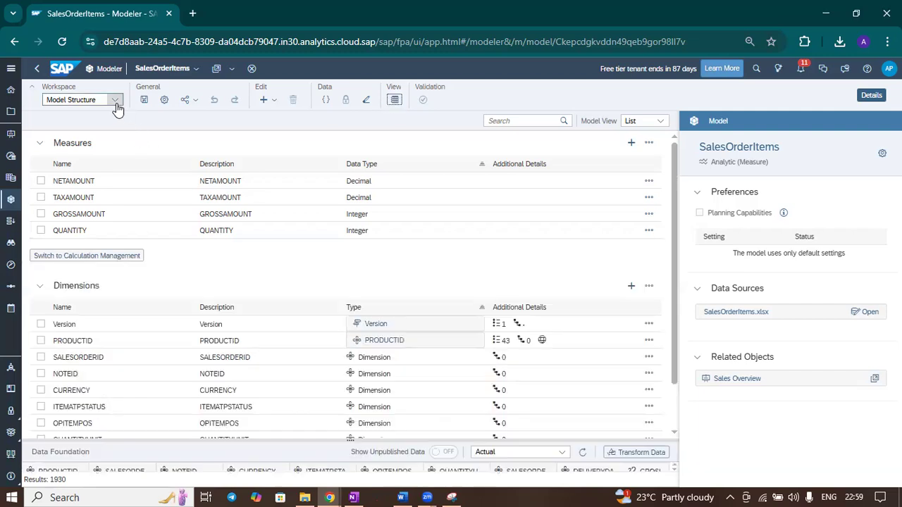
- Return to the Data Management workspace and inspect the SalesOrderItems.xlsx job's import method settings without changing them
click(115, 101)
click(106, 143)
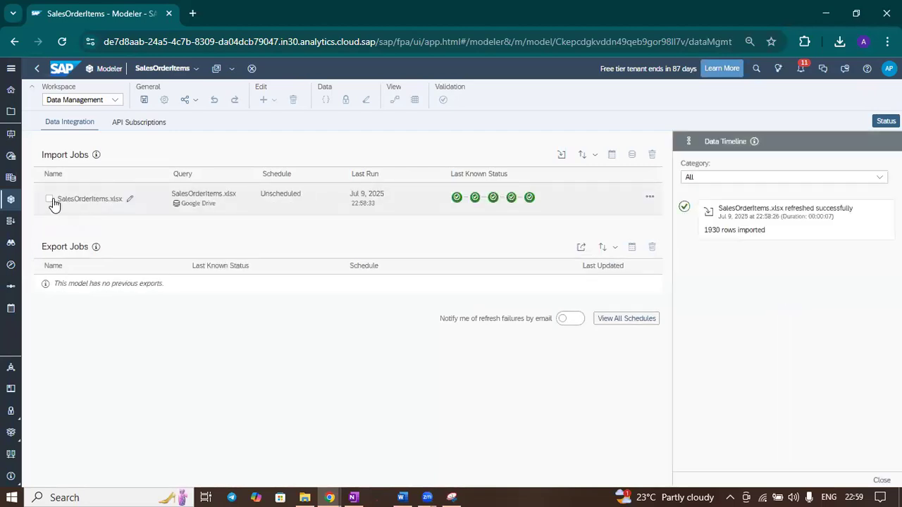
click(49, 200)
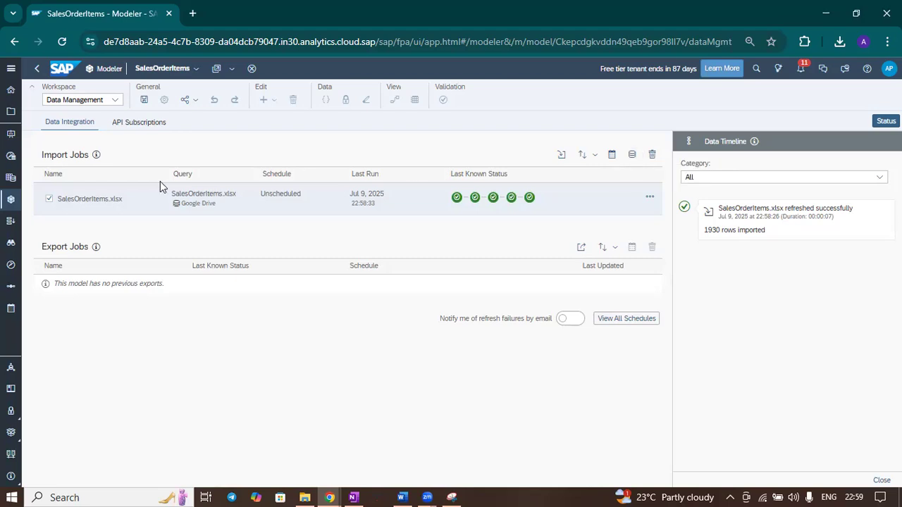
click(631, 158)
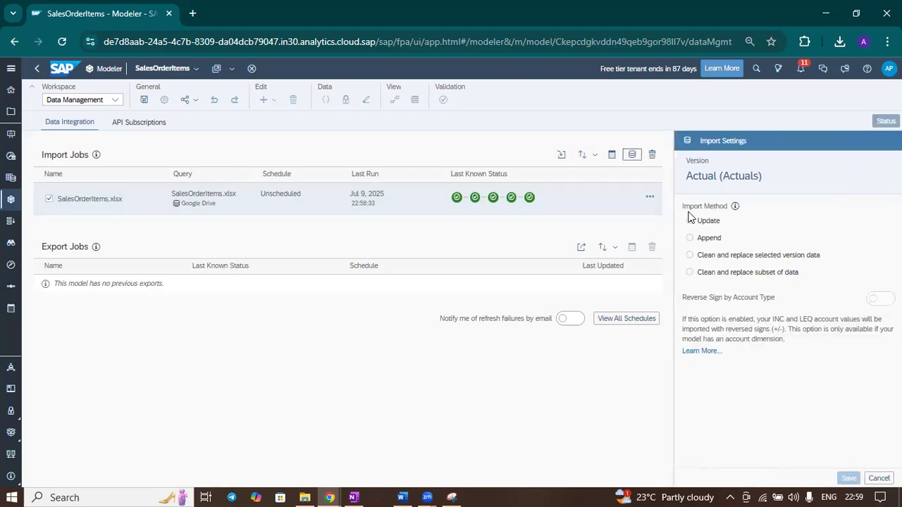
click(878, 479)
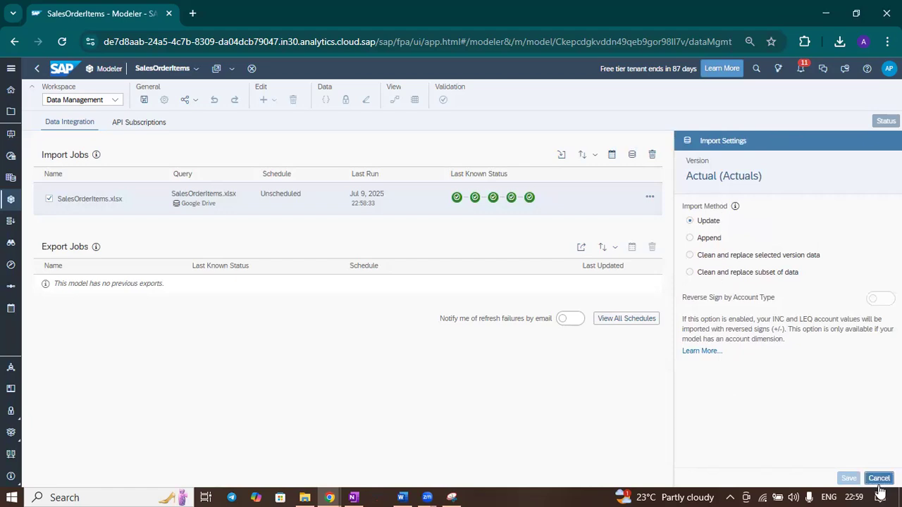
- Set the SalesOrderItems.xlsx import job's schedule to a repeating frequency with Daily recurrence
click(613, 156)
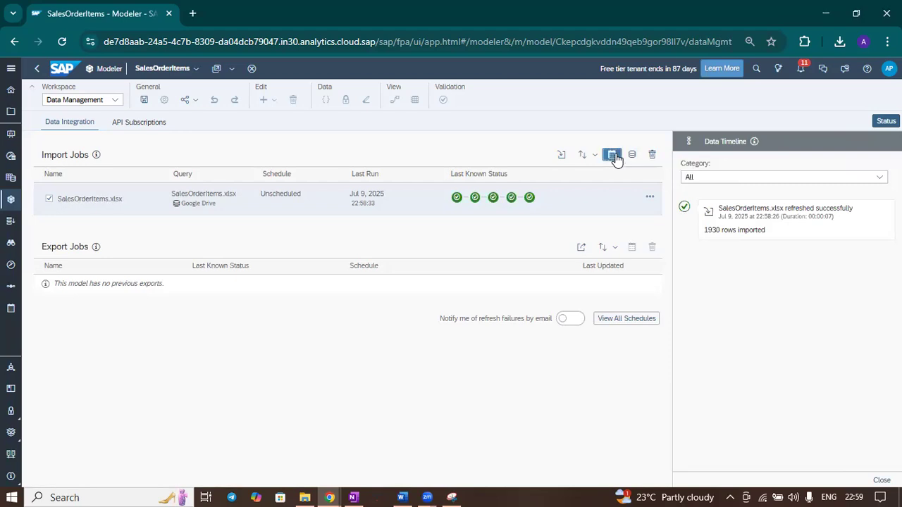
click(720, 239)
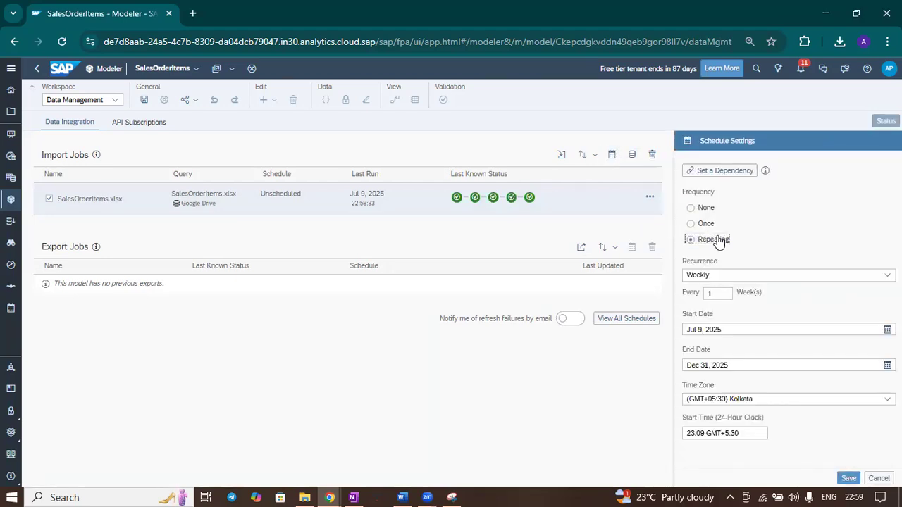
click(784, 275)
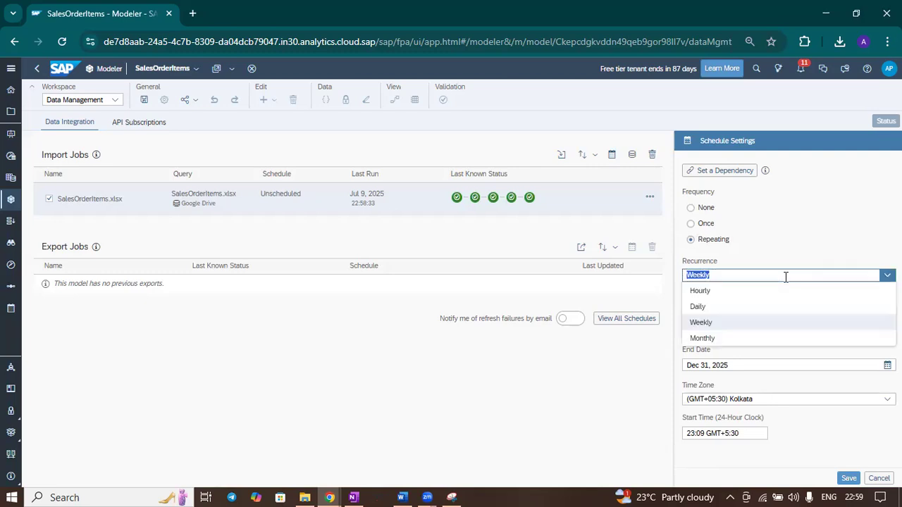
click(714, 308)
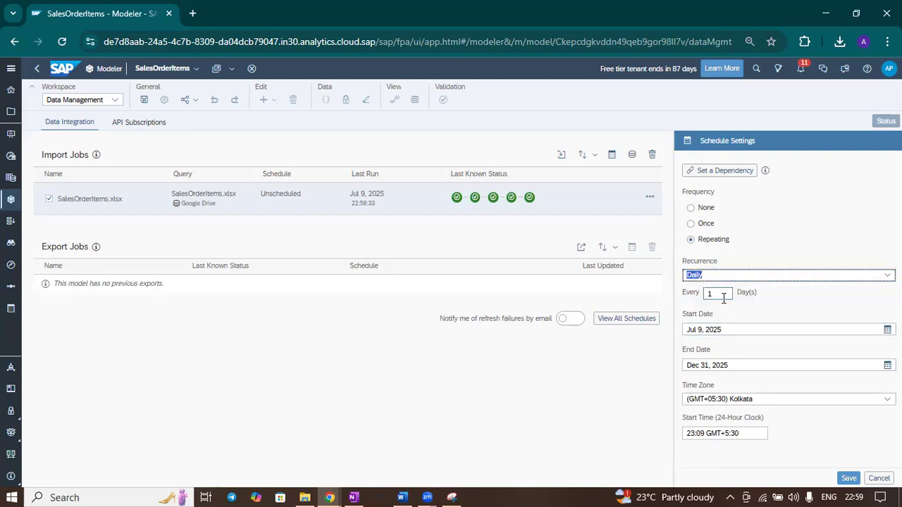
- Set the import schedule's end date to Jul 11, 2025
click(886, 365)
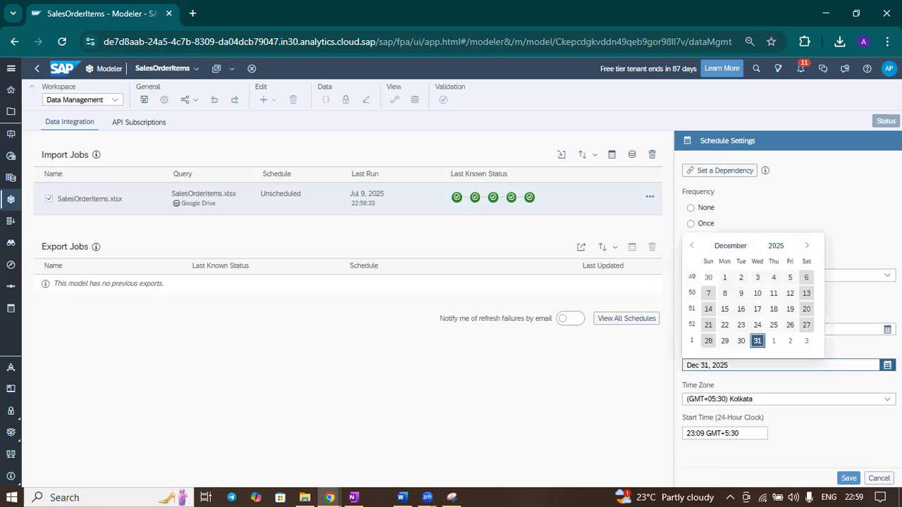
click(694, 246)
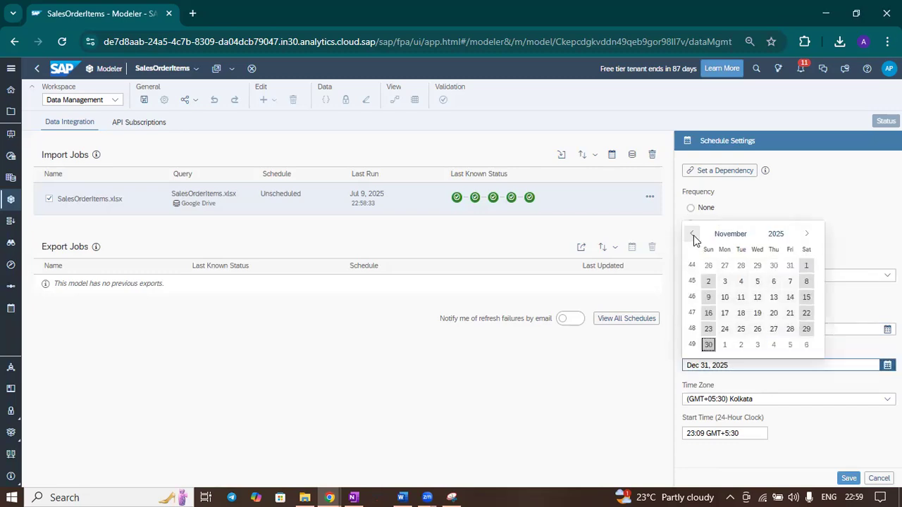
click(695, 246)
click(695, 245)
click(694, 245)
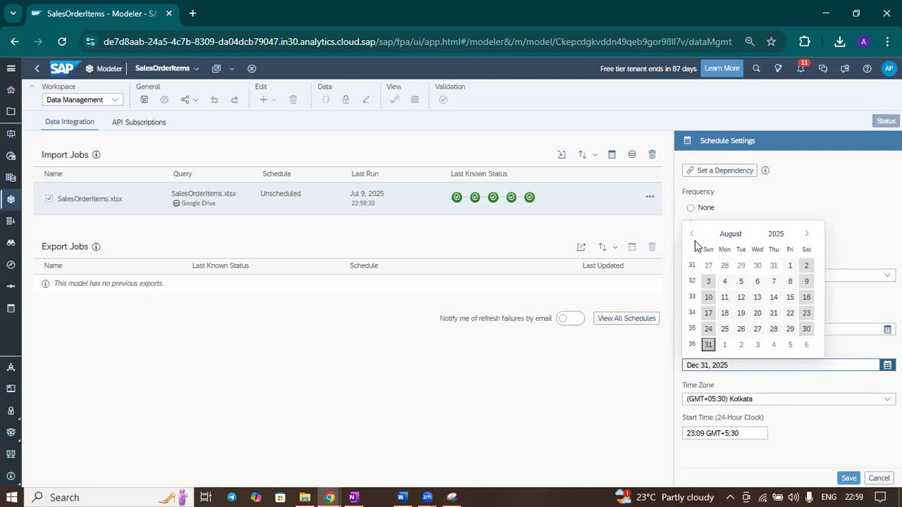
click(693, 245)
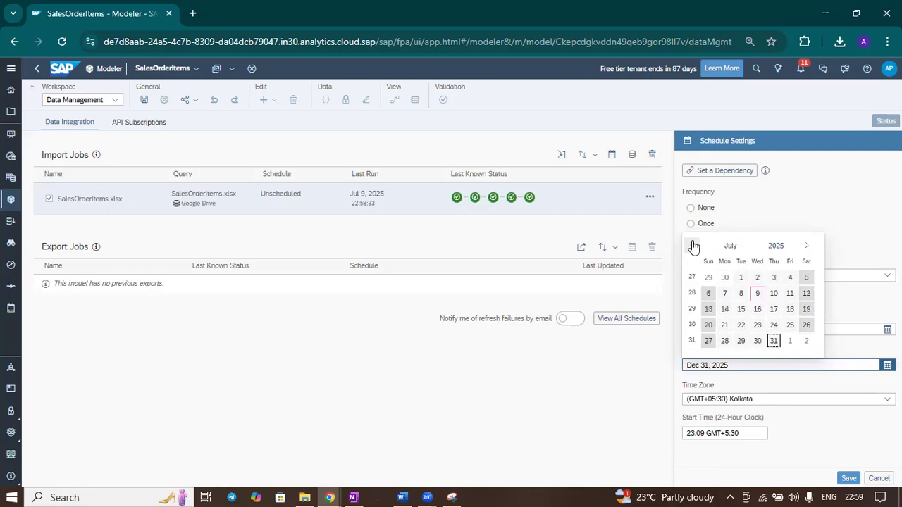
click(790, 295)
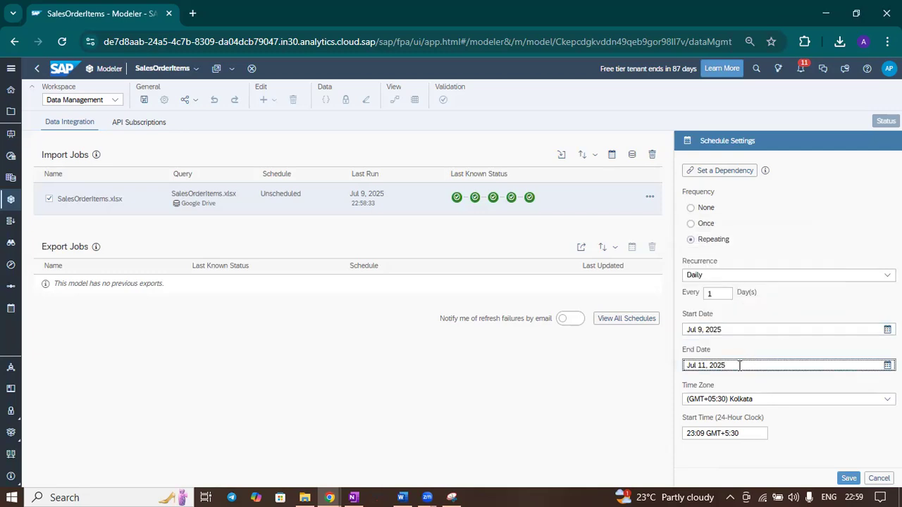
- Set the import schedule's start time to 23:30 and save the schedule settings
click(705, 433)
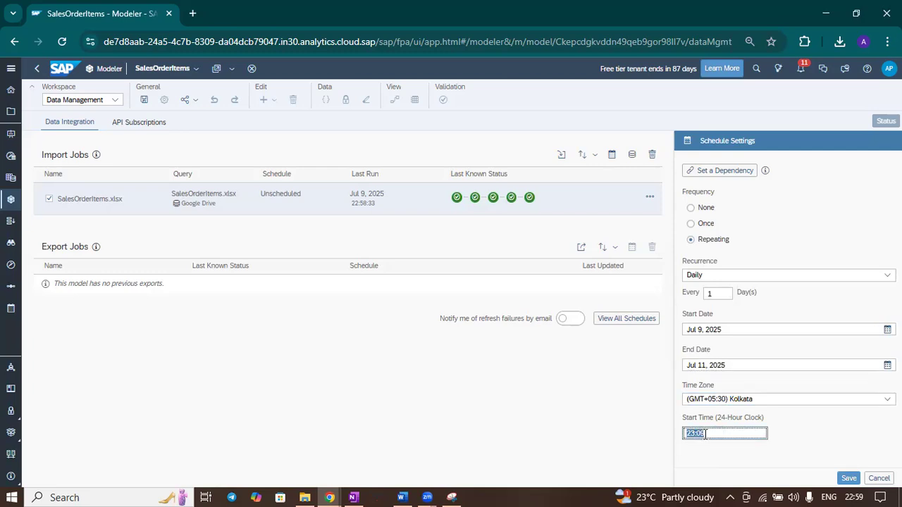
click(705, 434)
key(BackSpace)
key(BackSpace)
key(BackSpace)
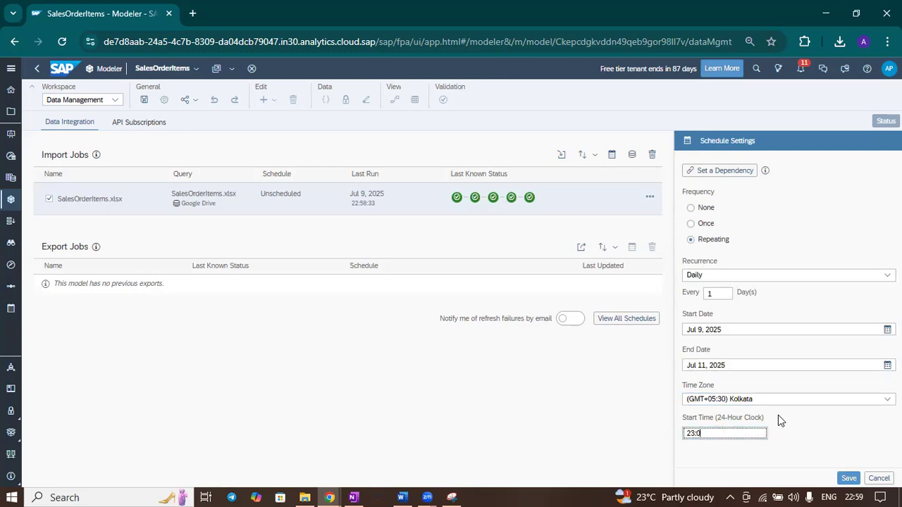
text(:30)
click(850, 479)
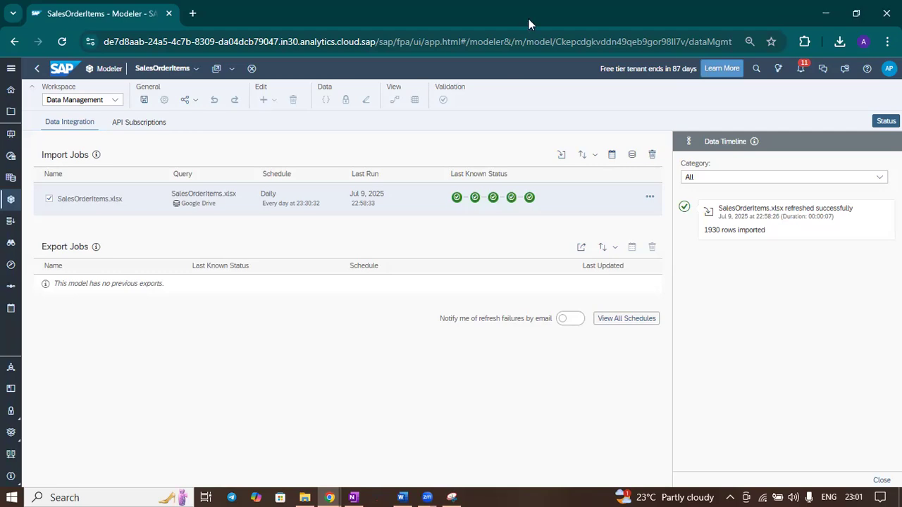
click(648, 30)
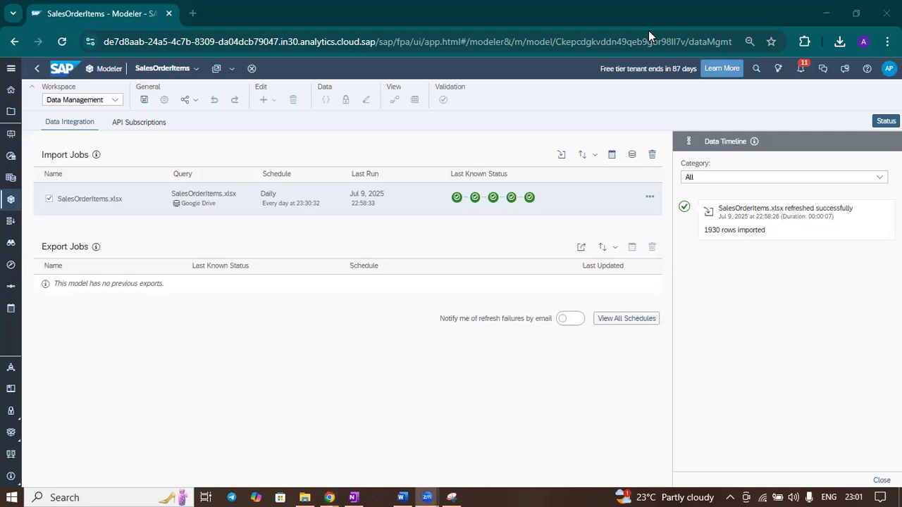